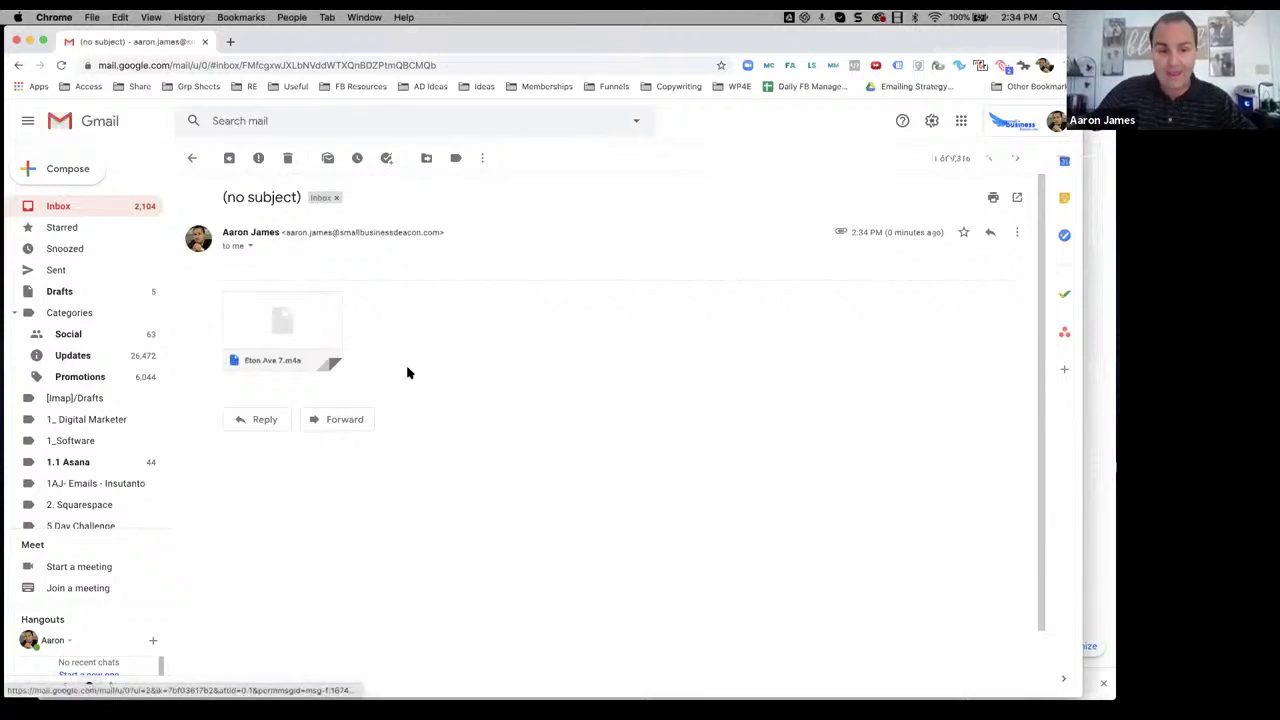
{"action": "mouse_move", "coordinate": [250, 360]}
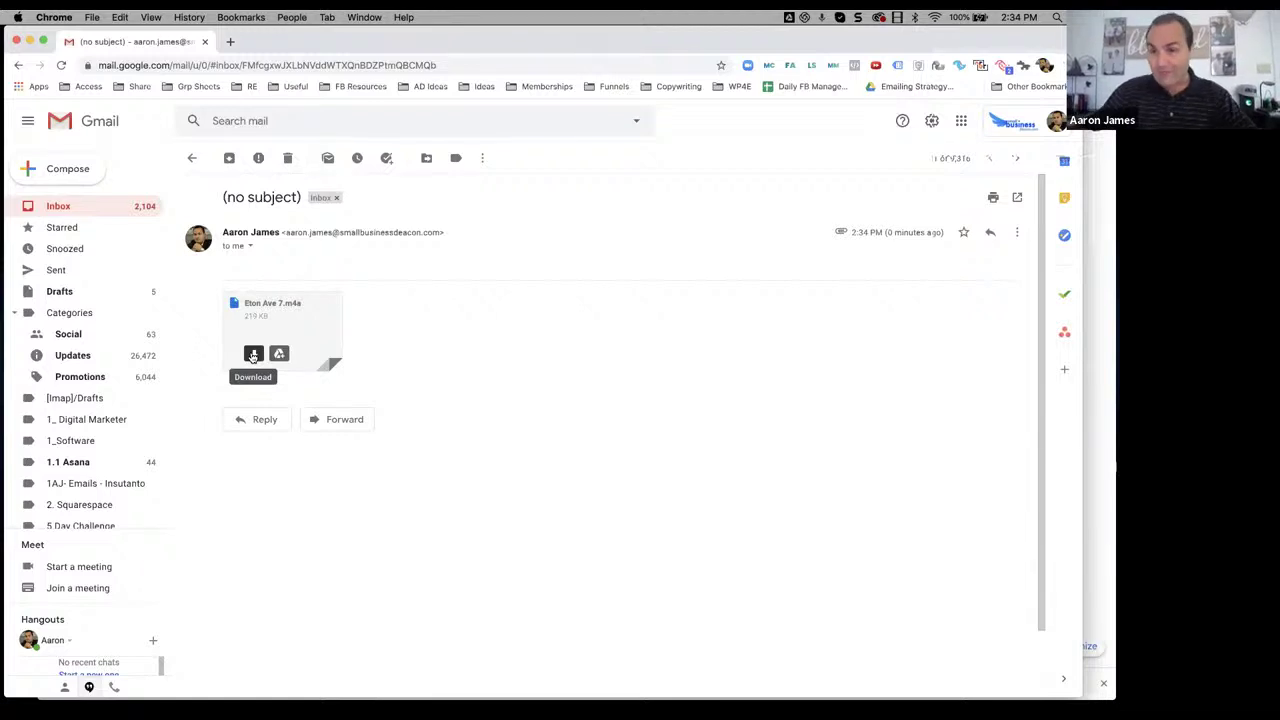
{"action": "left_click", "coordinate": [253, 356]}
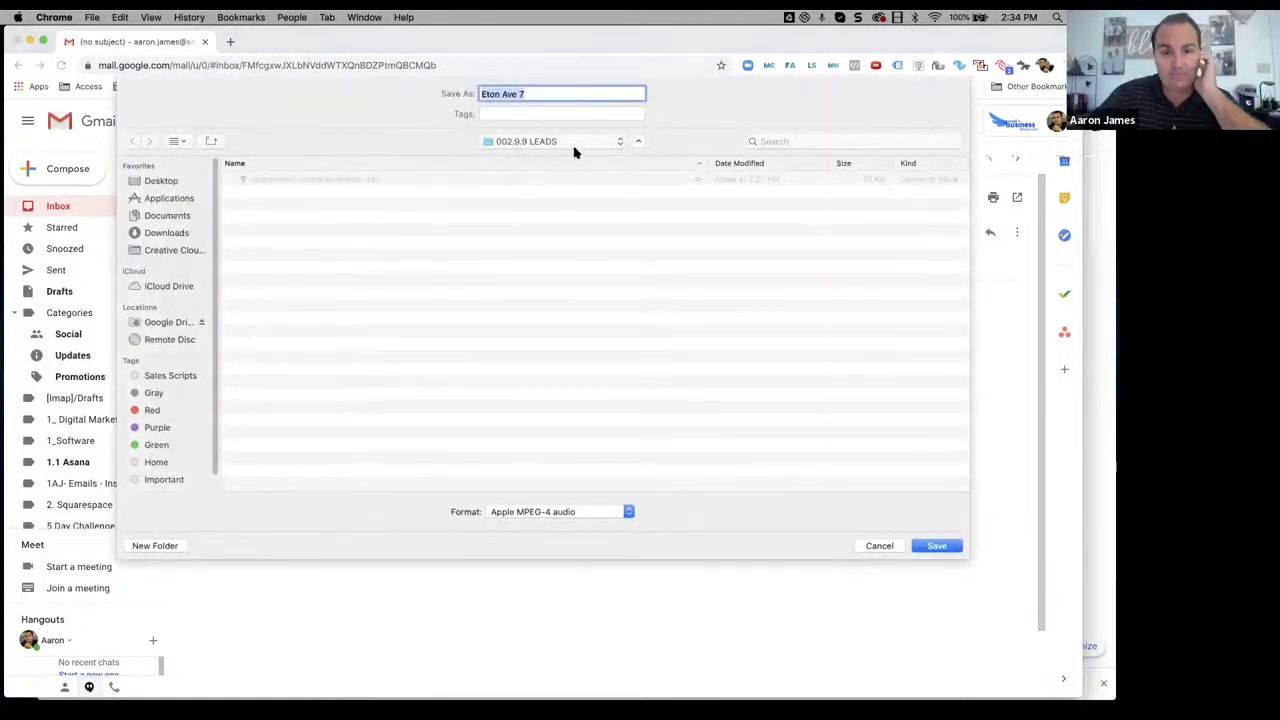
{"action": "left_click", "coordinate": [952, 545]}
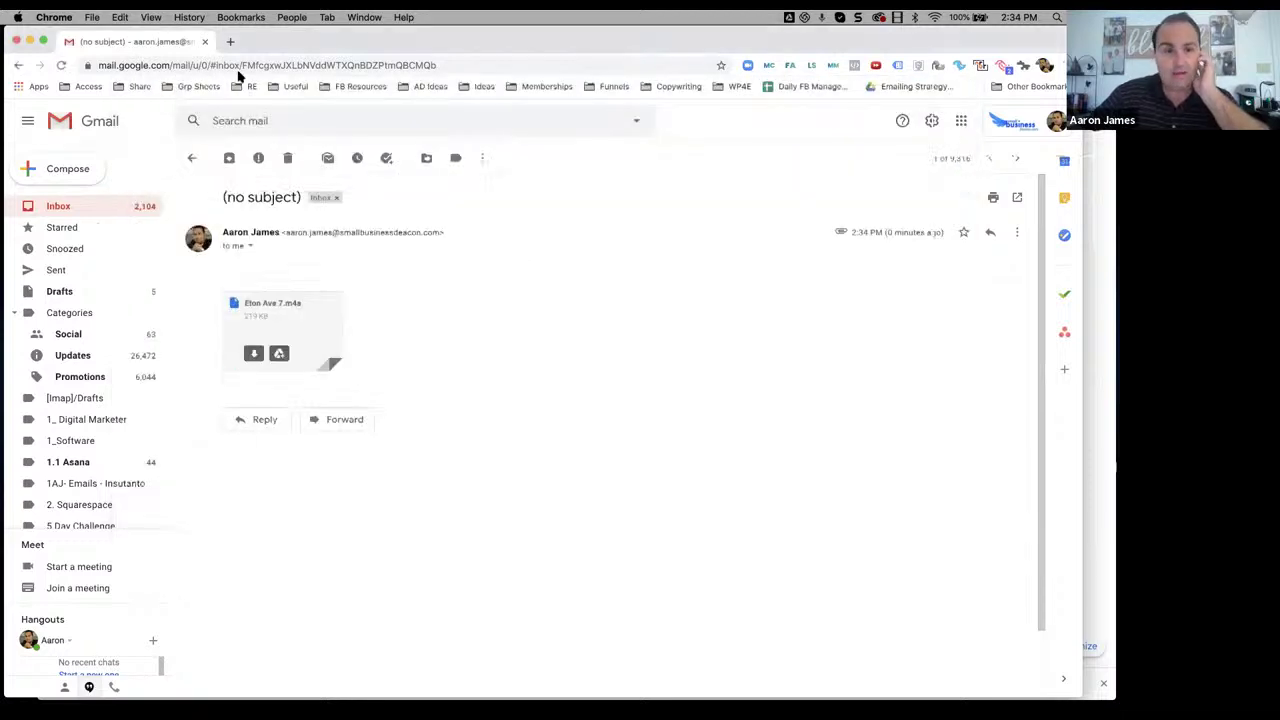
Search the web for 'm4a to mp3' in a new browser tab
{"action": "key", "text": "super+t"}
{"action": "left_click", "coordinate": [297, 66]}
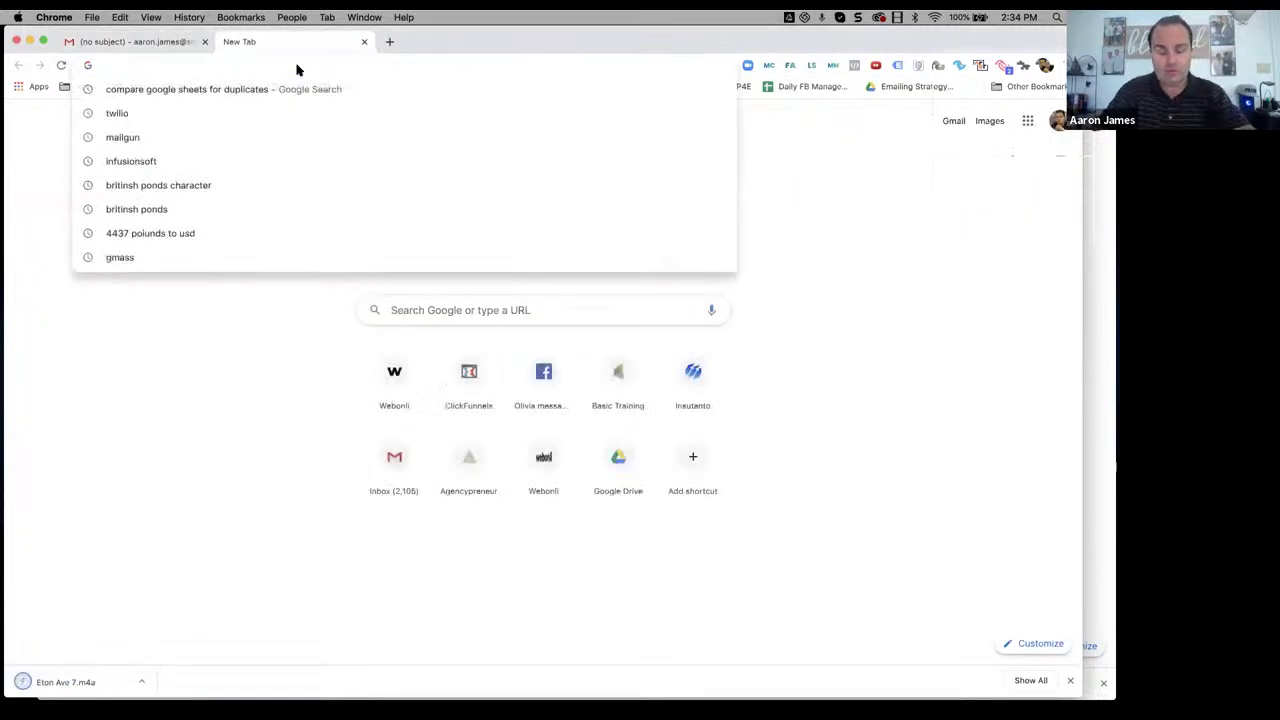
{"action": "type", "text": "tra"}
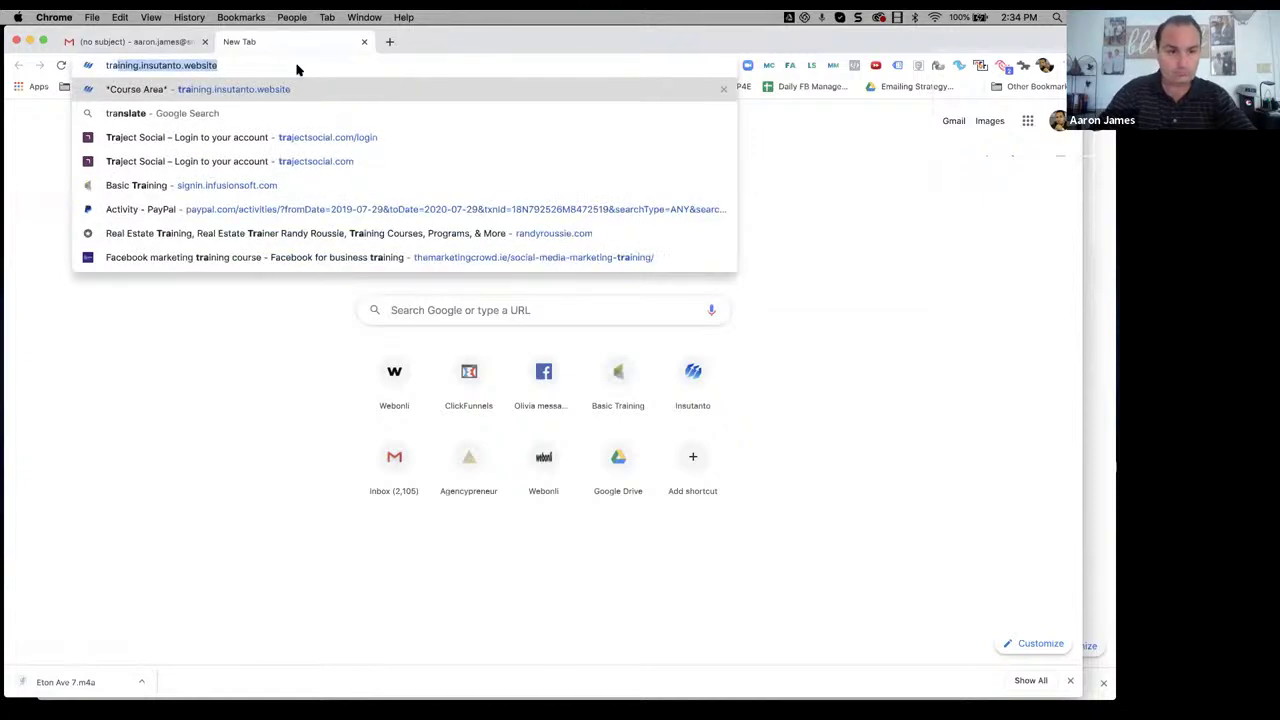
{"action": "key", "text": "BackSpace"}
{"action": "key", "text": "BackSpace"}
{"action": "key", "text": "BackSpace"}
{"action": "key", "text": "BackSpace"}
{"action": "type", "text": "m"}
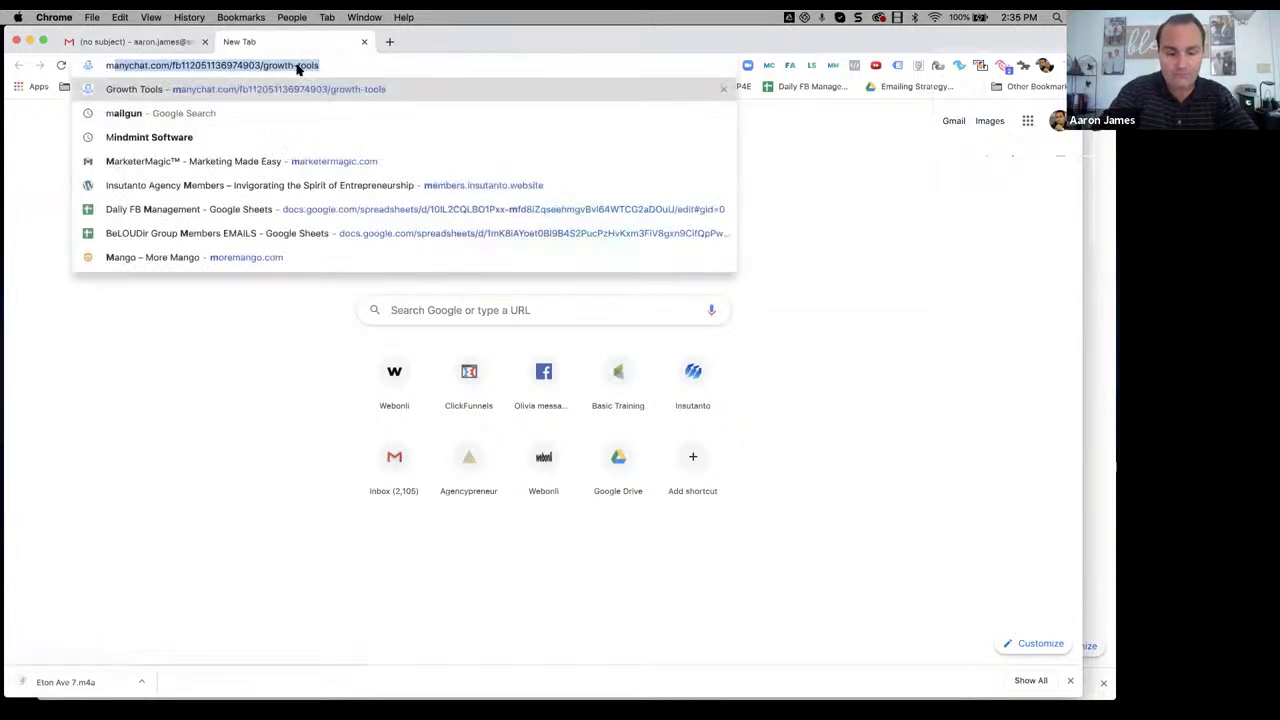
{"action": "type", "text": "4a to"}
{"action": "key", "text": "Return"}
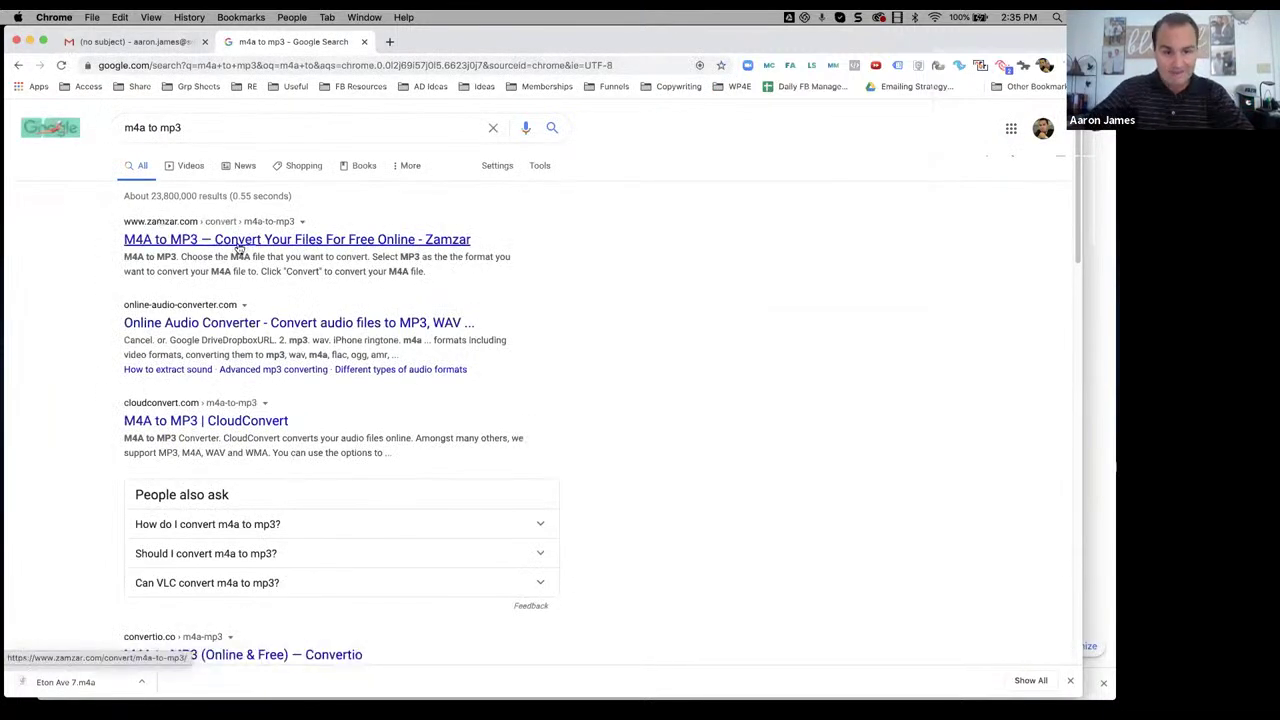
Convert the downloaded Eton Ave 7.m4a to MP3 on Zamzar
{"action": "left_click", "coordinate": [250, 242]}
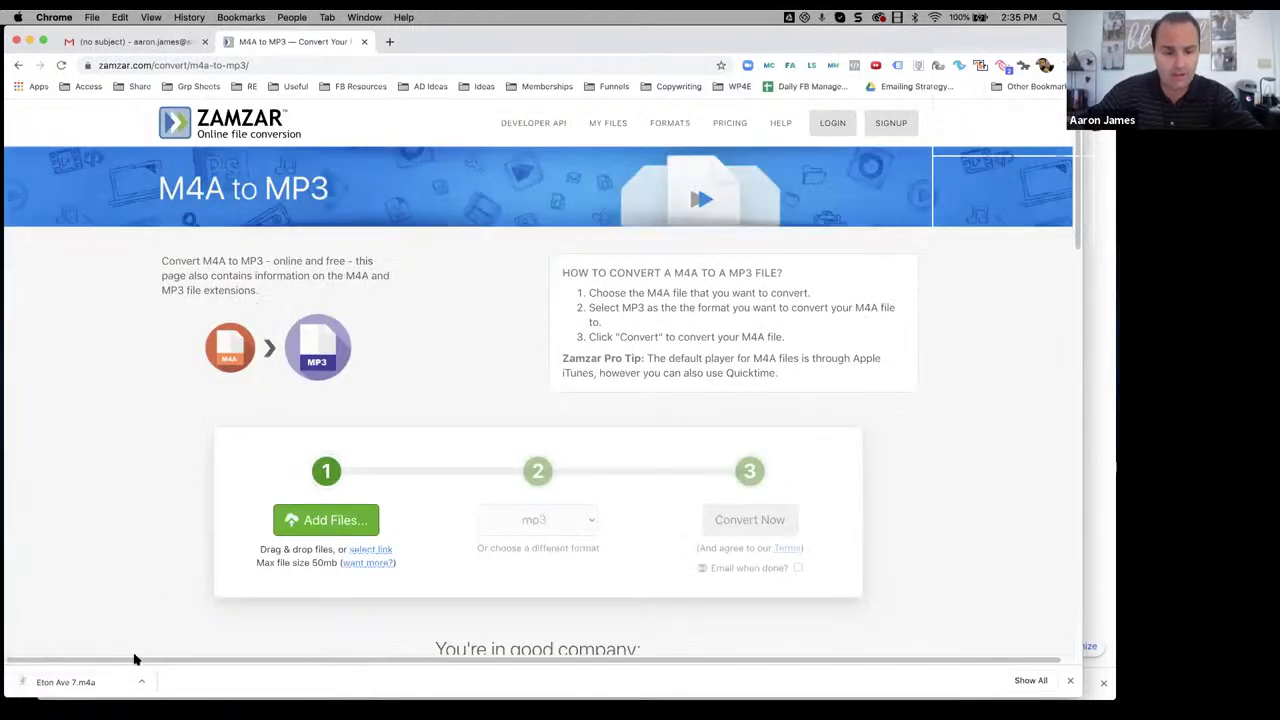
{"action": "left_click_drag", "start_coordinate": [101, 682], "coordinate": [395, 435]}
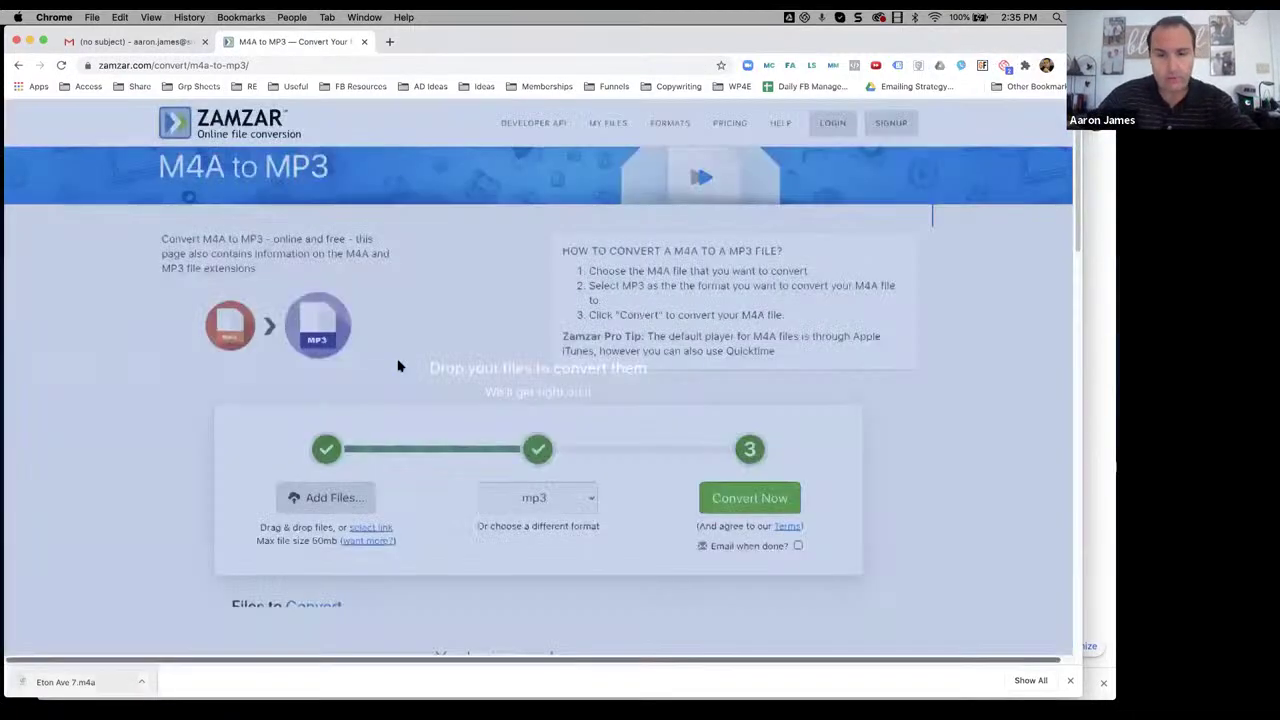
{"action": "scroll", "coordinate": [398, 366], "scroll_direction": "down", "scroll_amount": 5}
{"action": "left_click", "coordinate": [749, 231]}
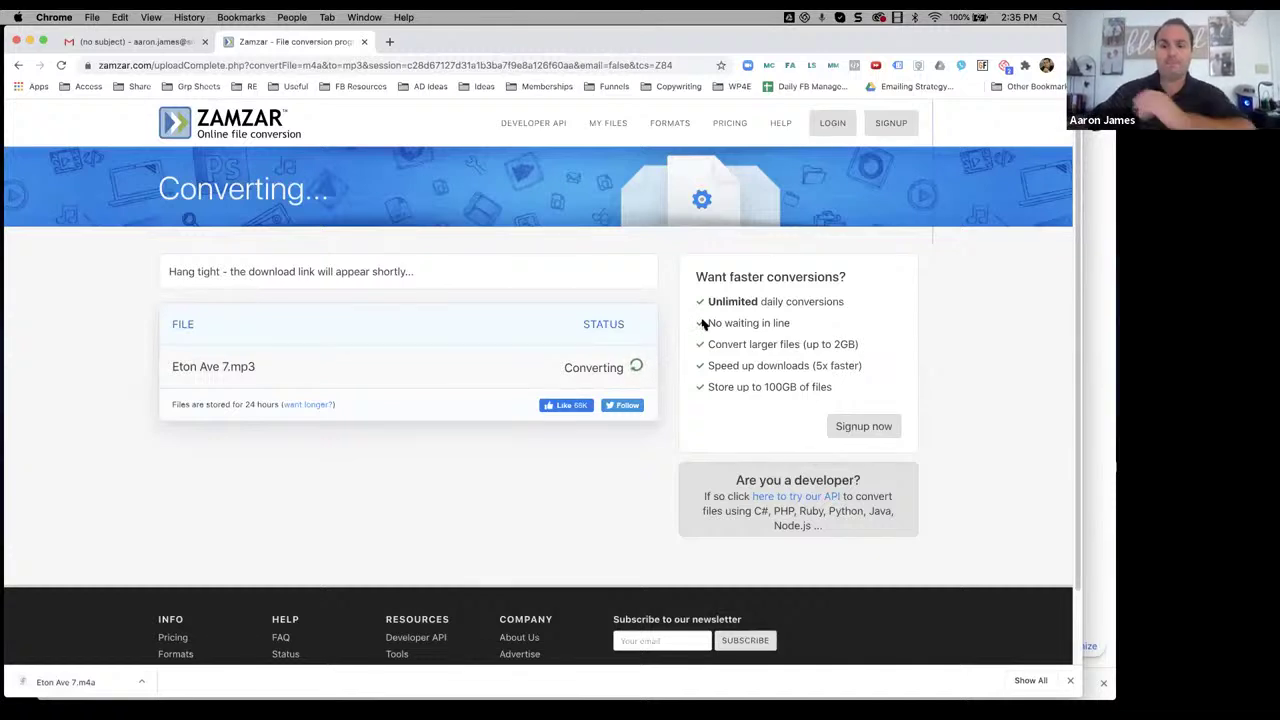
Save the converted MP3 as 'Webonli-reaching out' and bring the Webonli window into view
{"action": "left_click", "coordinate": [597, 368]}
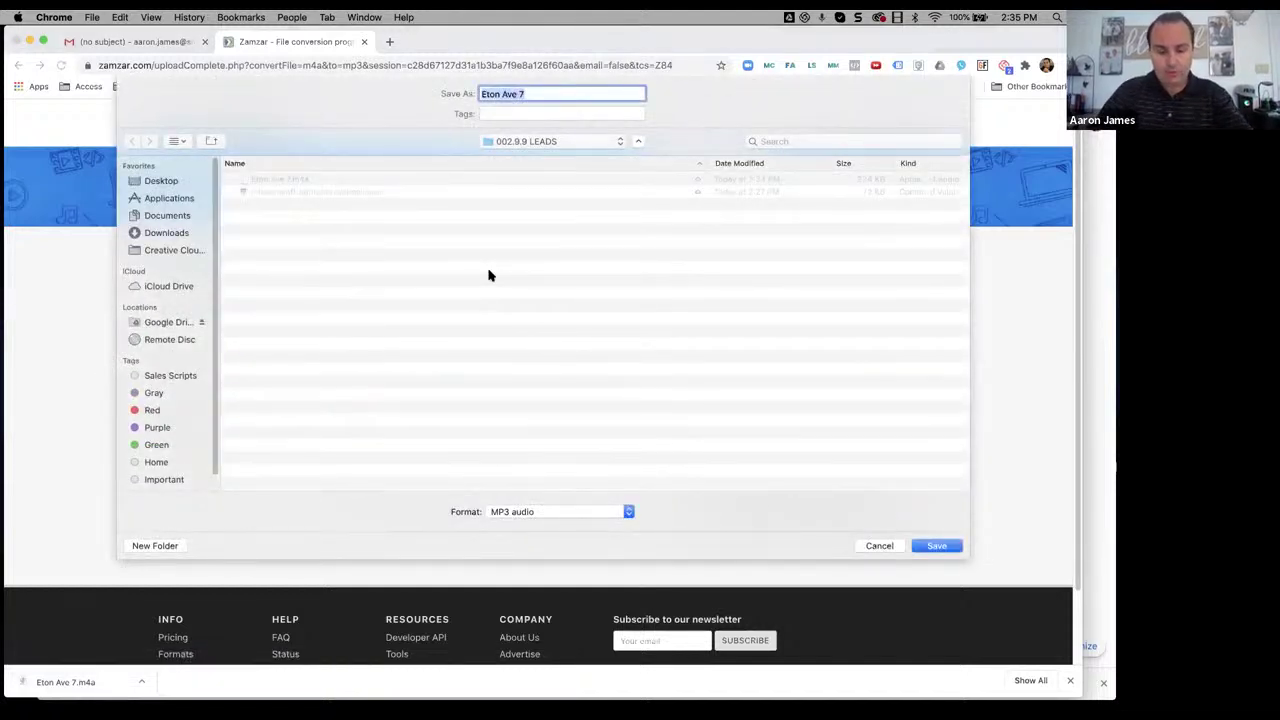
{"action": "type", "text": "Wobonli-reaching out"}
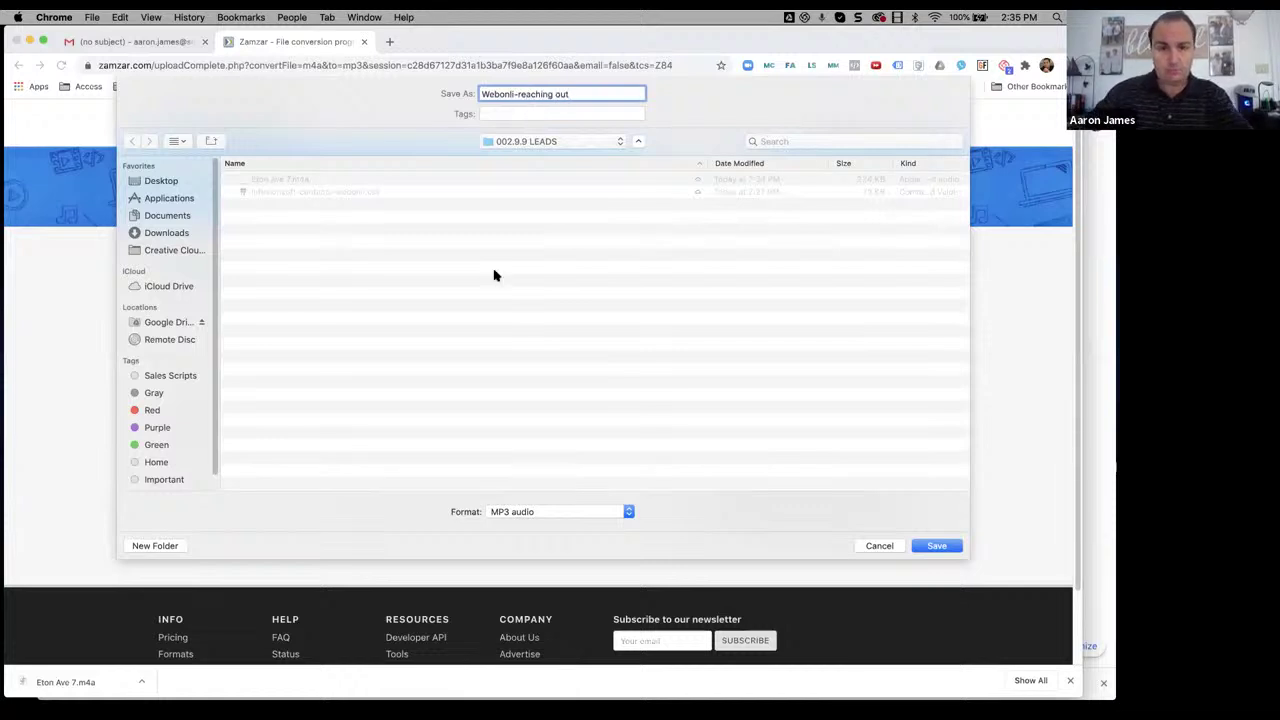
{"action": "left_click", "coordinate": [934, 546]}
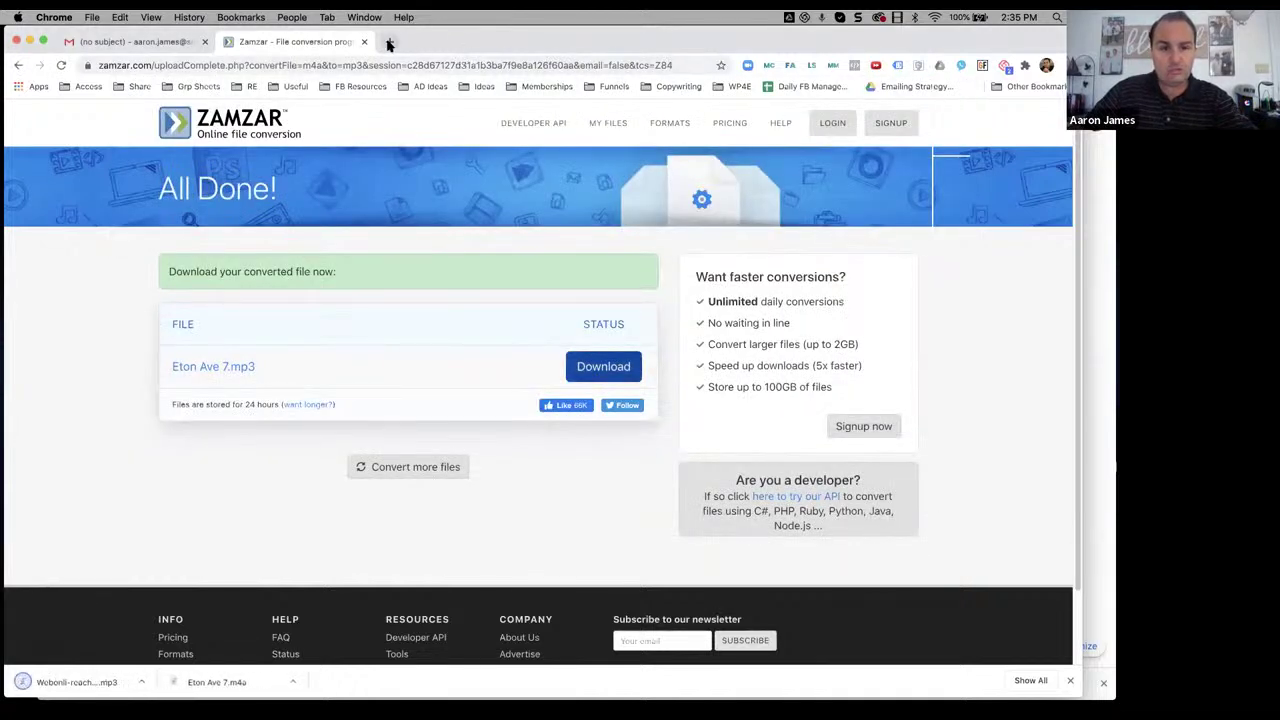
{"action": "left_click_drag", "start_coordinate": [463, 45], "coordinate": [479, 82]}
Add an Email 1 event with subject 'SUbj', sent after 0 minutes, to Cold Lead Outreach
{"action": "left_click", "coordinate": [650, 44]}
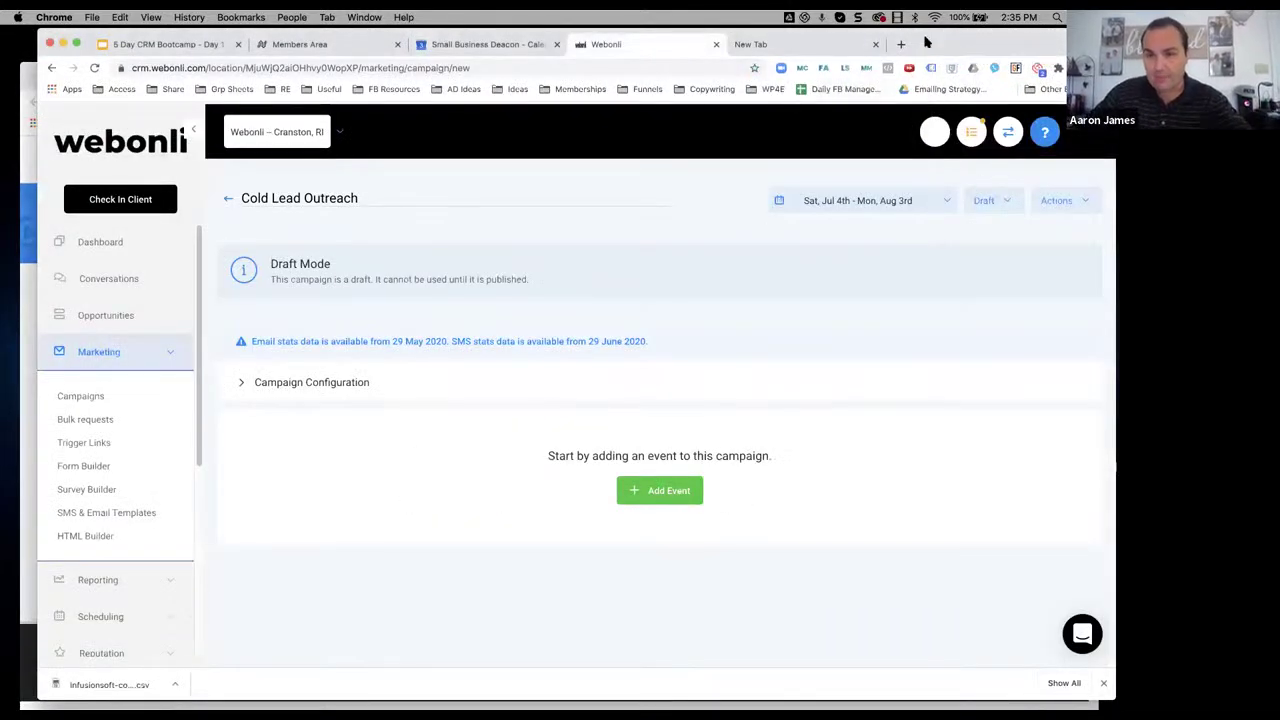
{"action": "left_click_drag", "start_coordinate": [928, 43], "coordinate": [911, 44]}
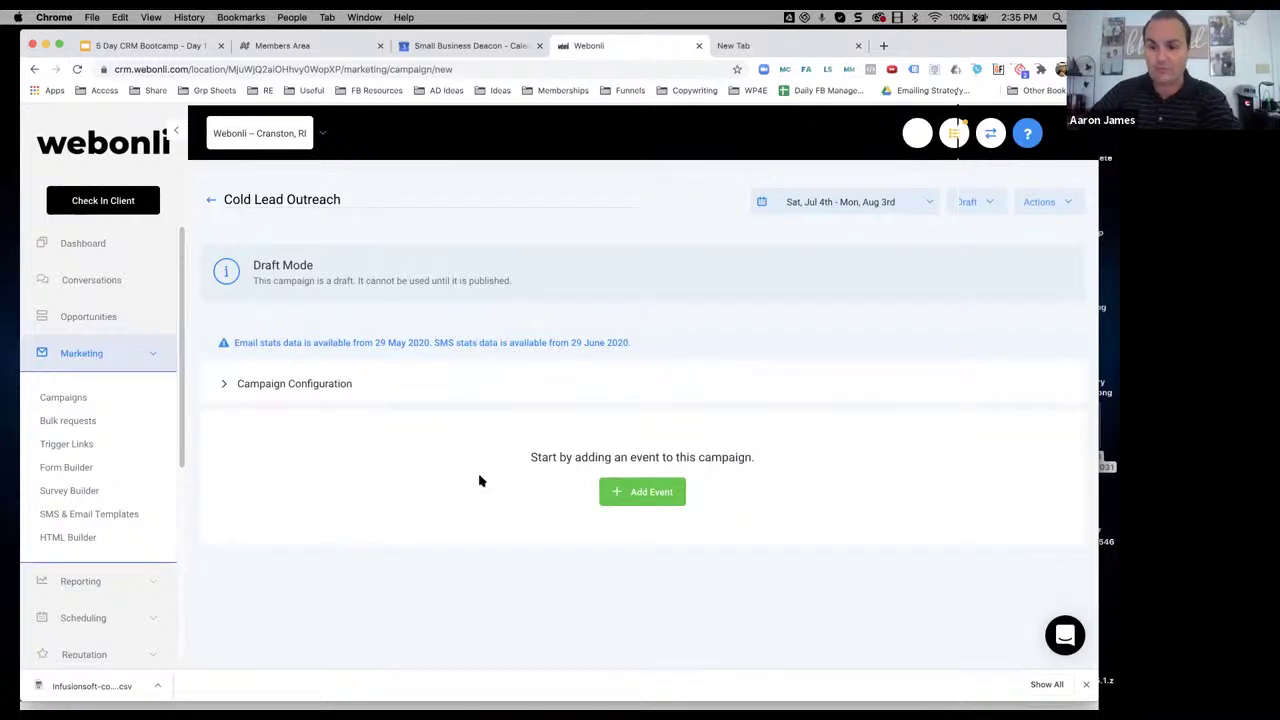
{"action": "left_click", "coordinate": [652, 492]}
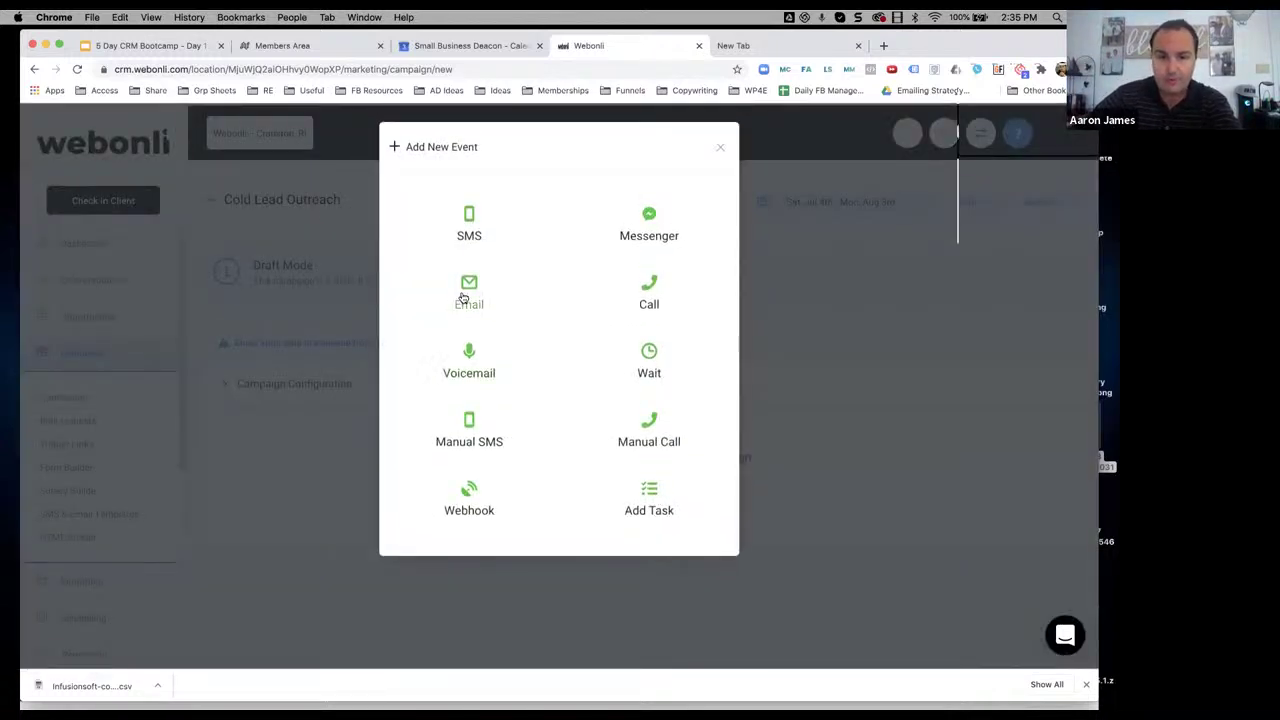
{"action": "left_click", "coordinate": [466, 290]}
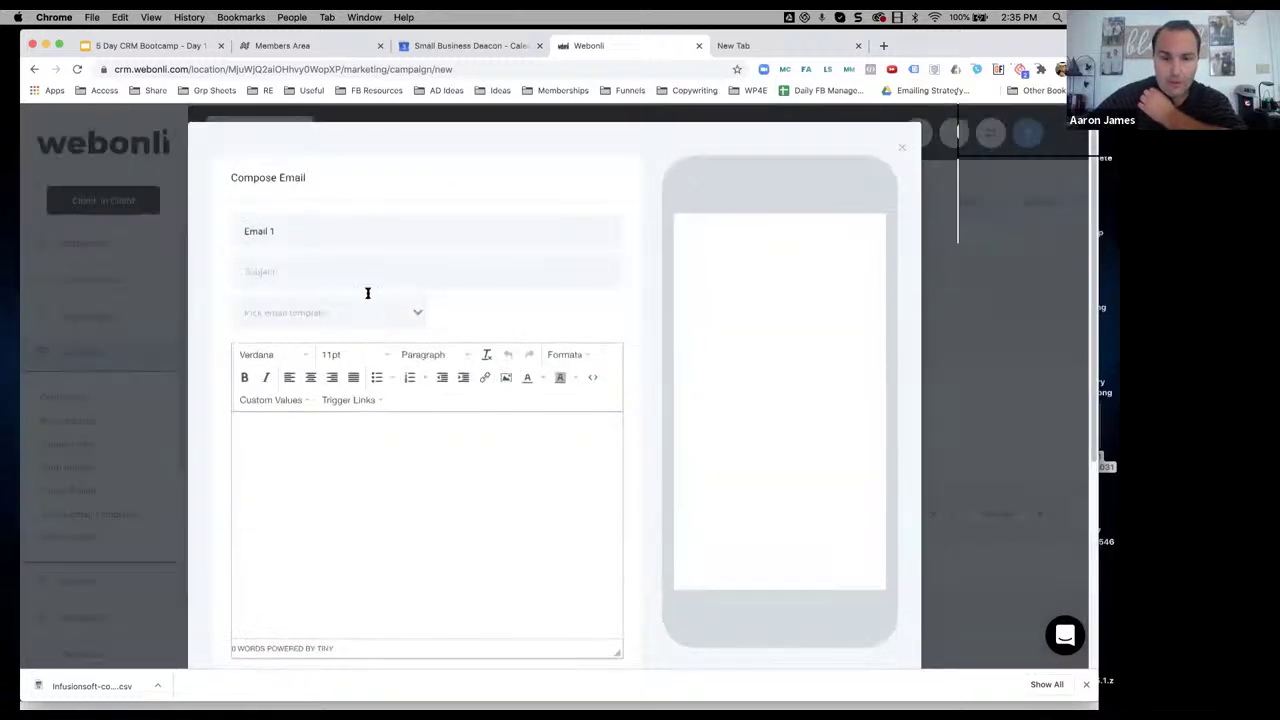
{"action": "left_click", "coordinate": [351, 274]}
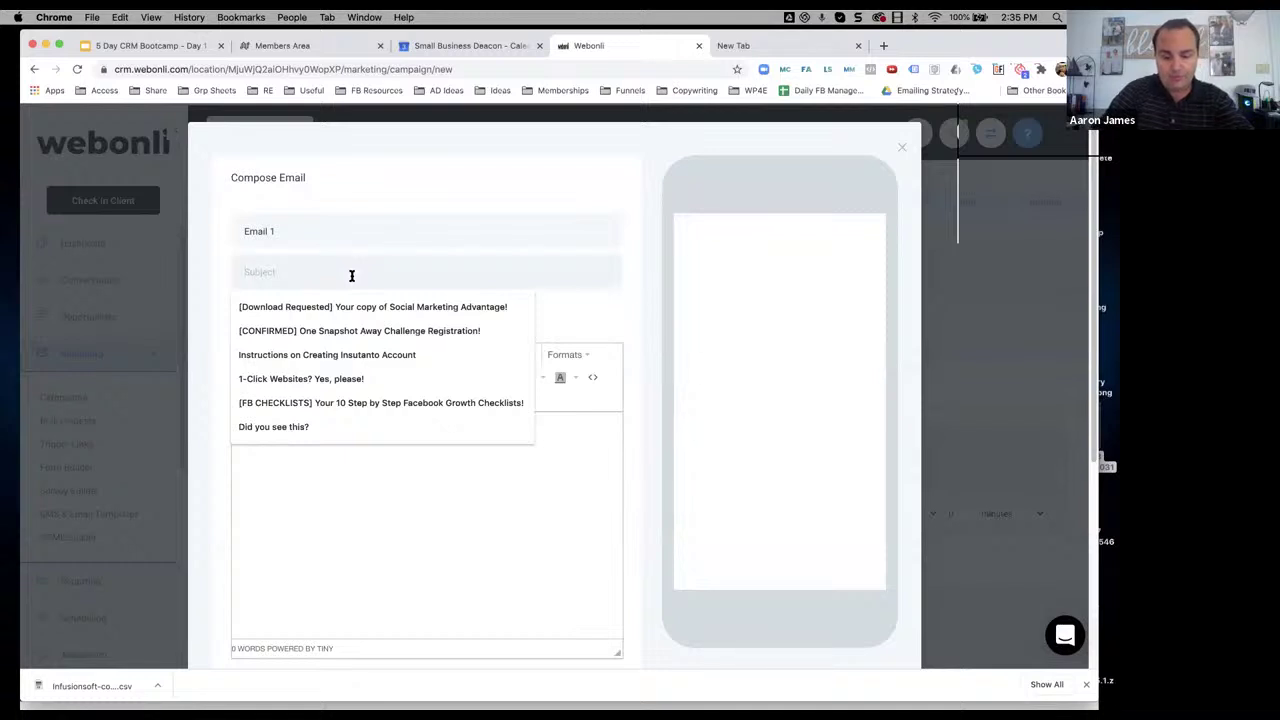
{"action": "type", "text": "SUbj"}
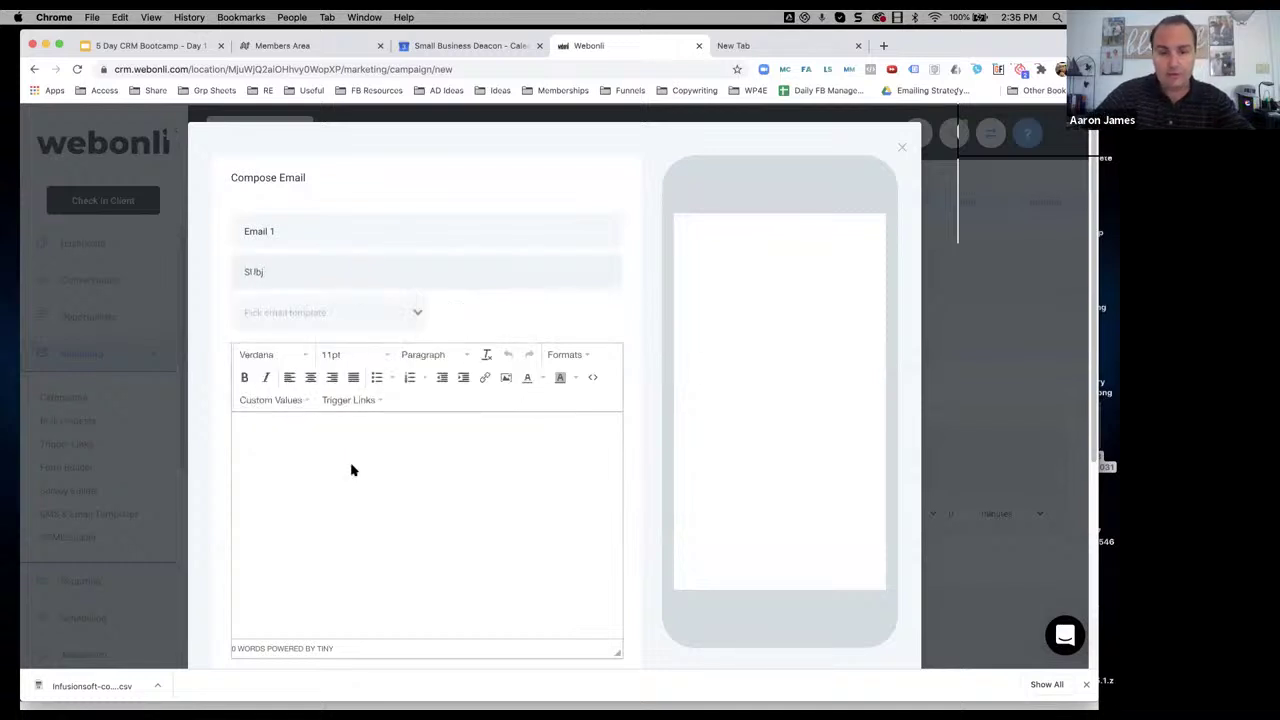
{"action": "type", "text": "d"}
{"action": "scroll", "coordinate": [631, 571], "scroll_direction": "down", "scroll_amount": 3}
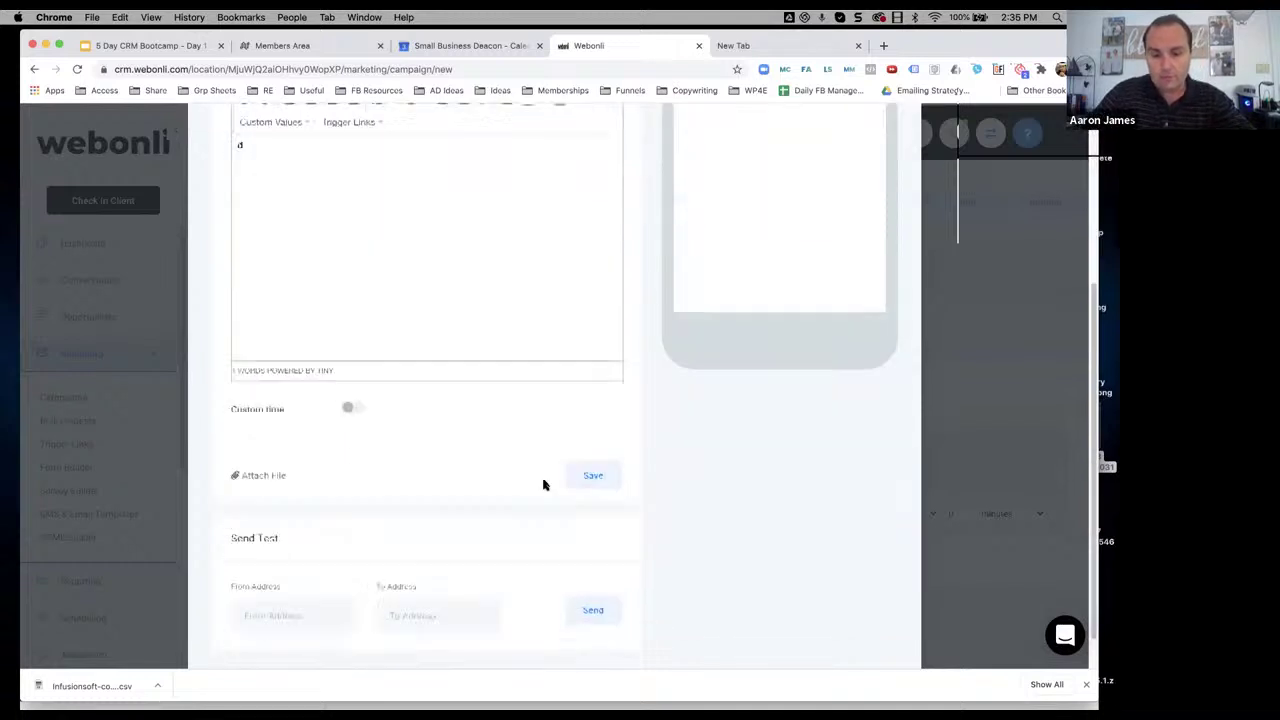
{"action": "left_click", "coordinate": [596, 476]}
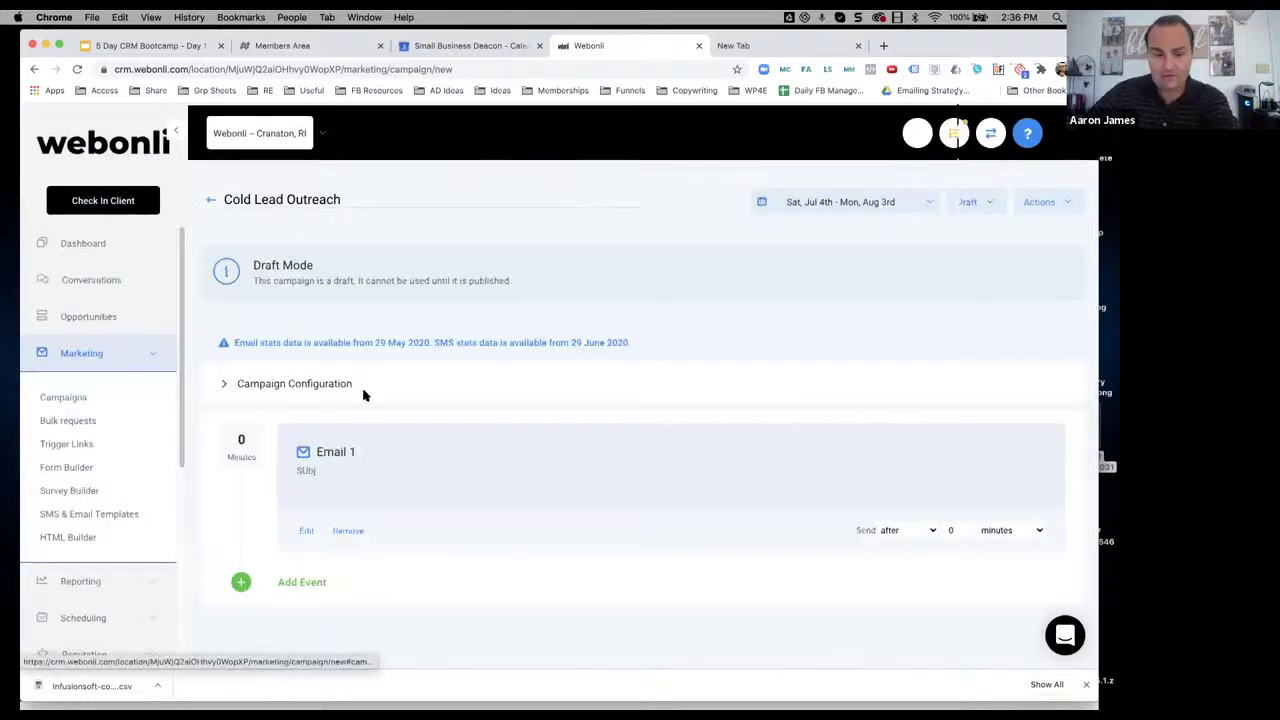
Add a voicemail event using Webonli-reaching out.mp3 from the 002.9.9 LEADS folder
{"action": "left_click", "coordinate": [311, 587]}
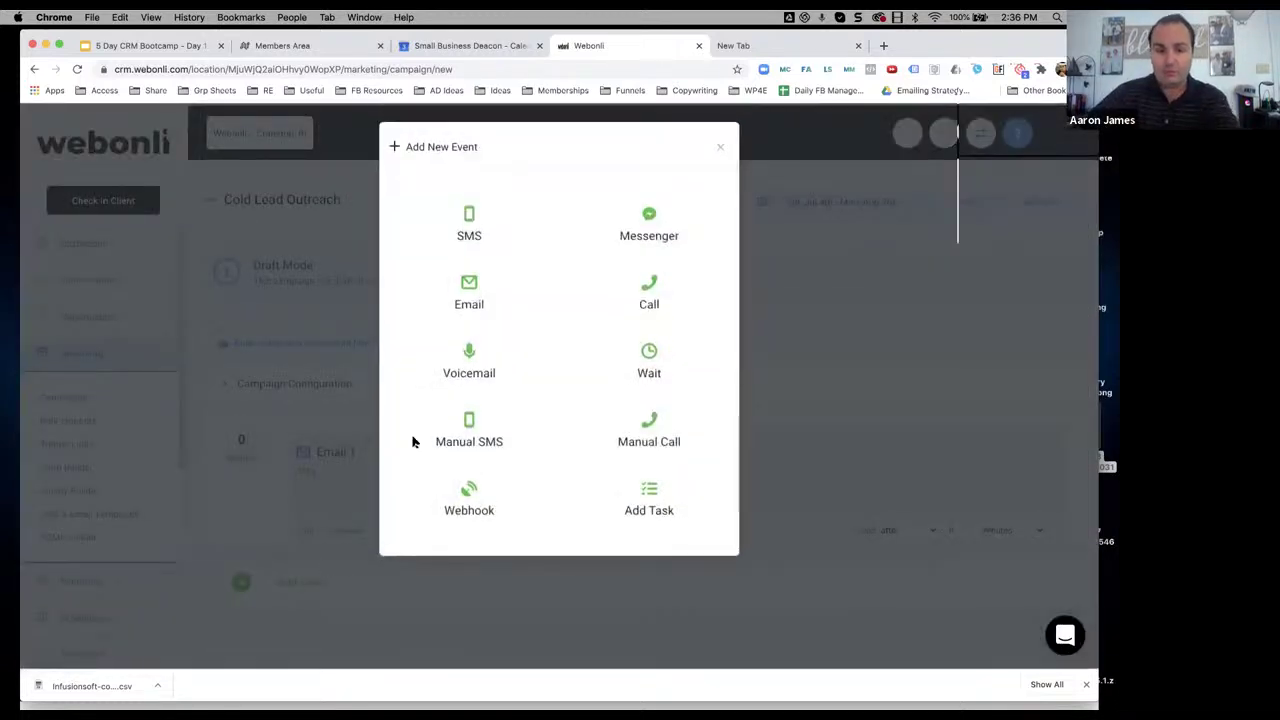
{"action": "left_click", "coordinate": [470, 363]}
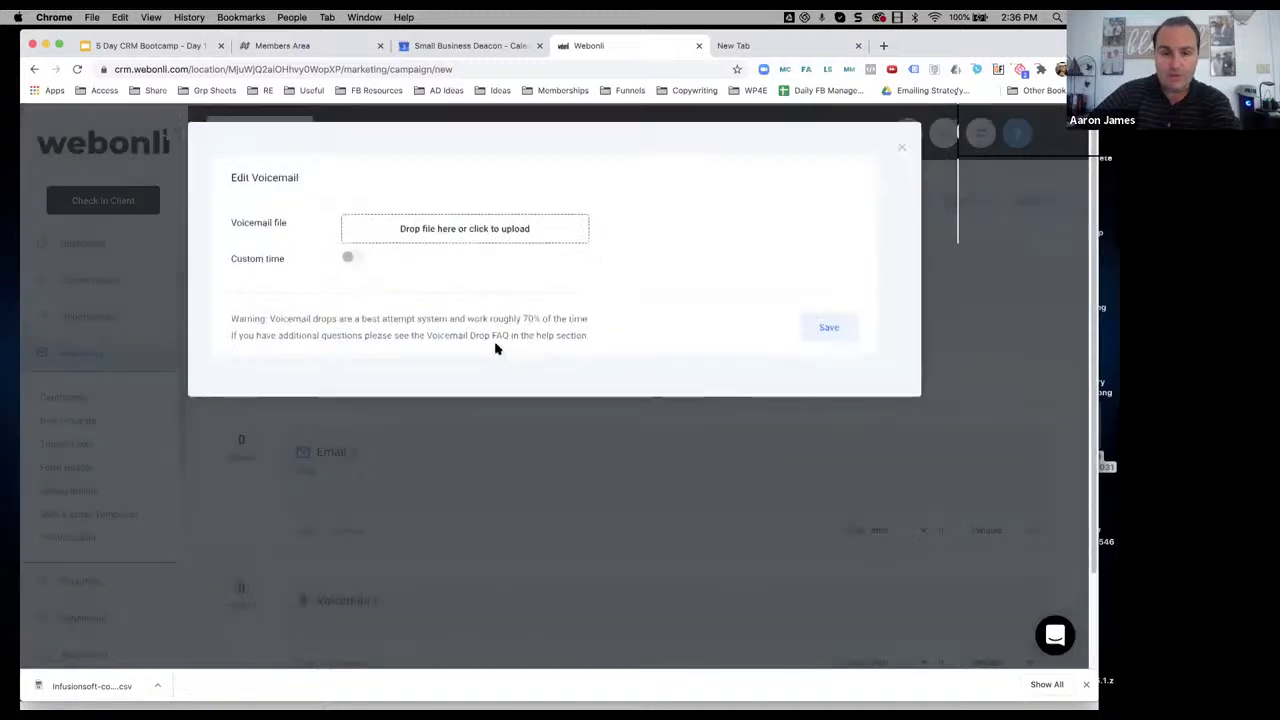
{"action": "left_click", "coordinate": [488, 229]}
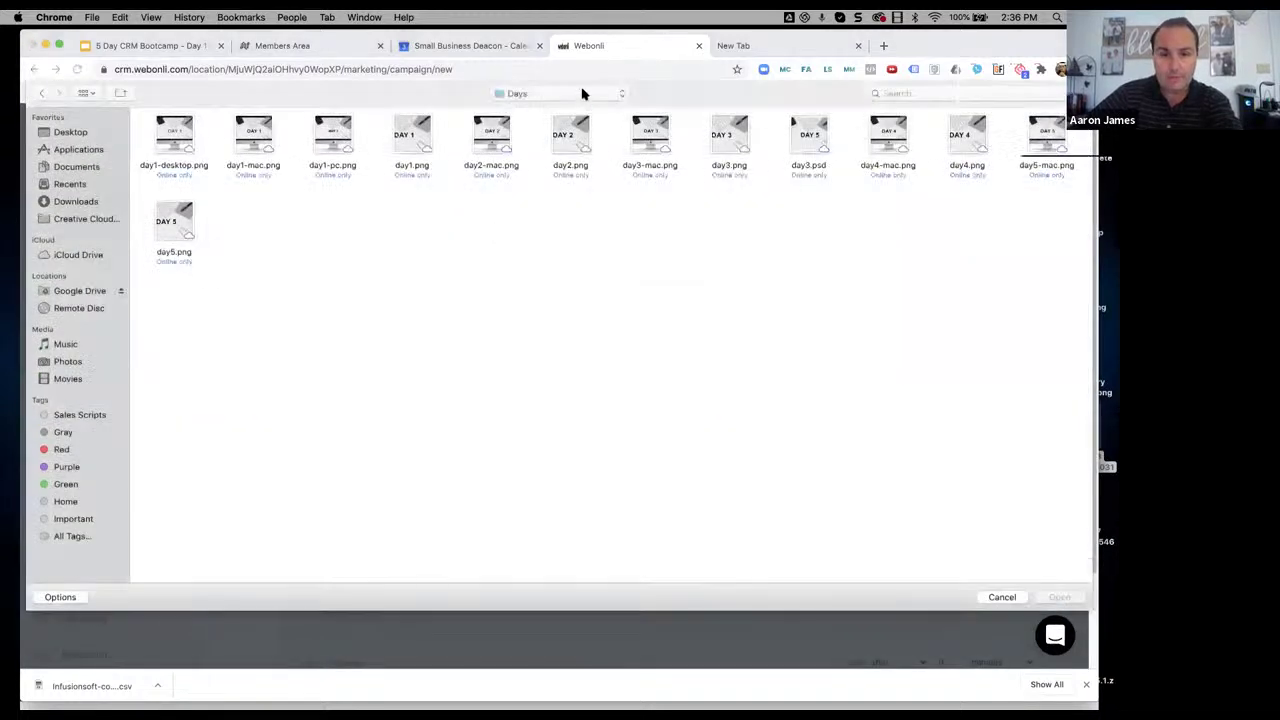
{"action": "left_click", "coordinate": [583, 92]}
{"action": "left_click", "coordinate": [531, 220]}
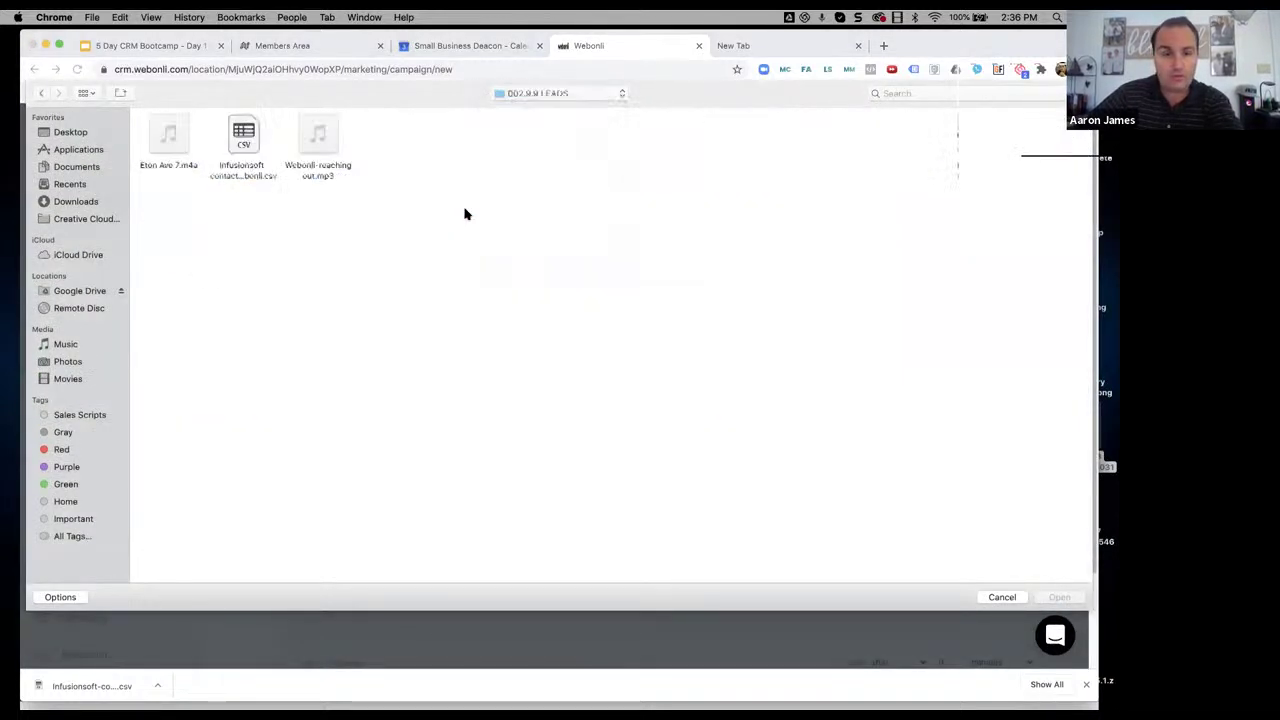
{"action": "left_click", "coordinate": [337, 145]}
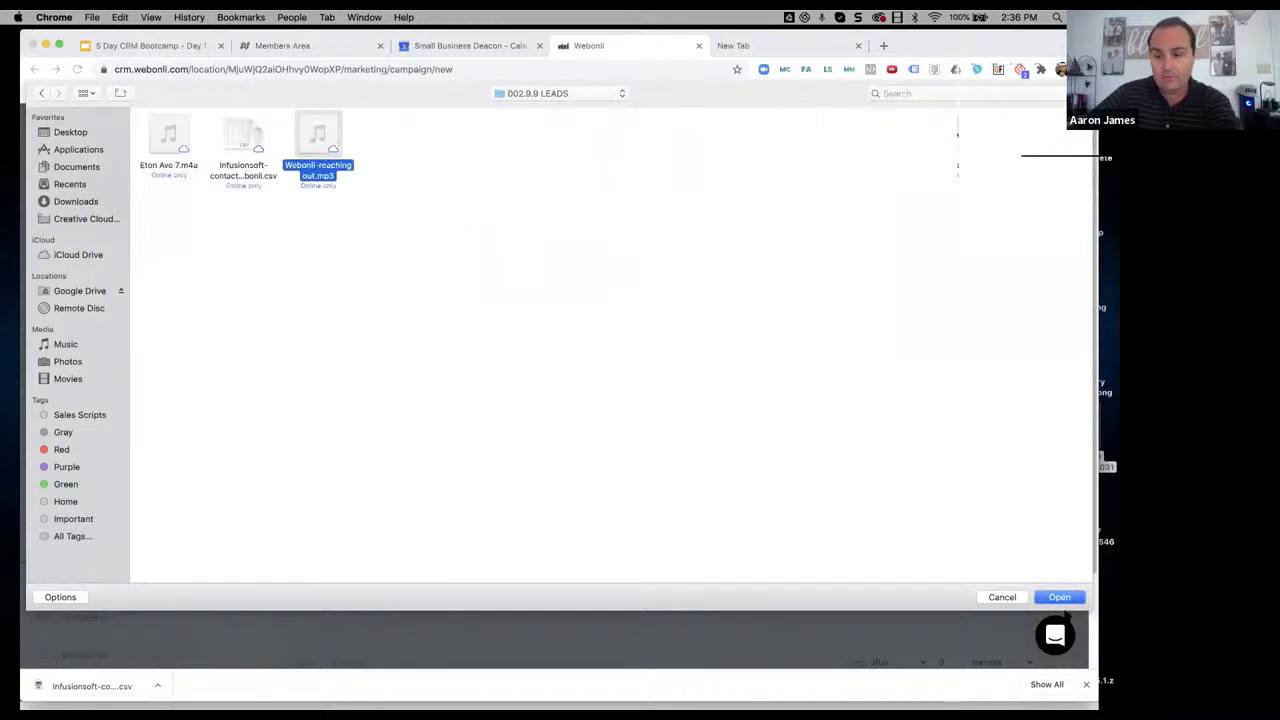
{"action": "left_click", "coordinate": [1060, 598]}
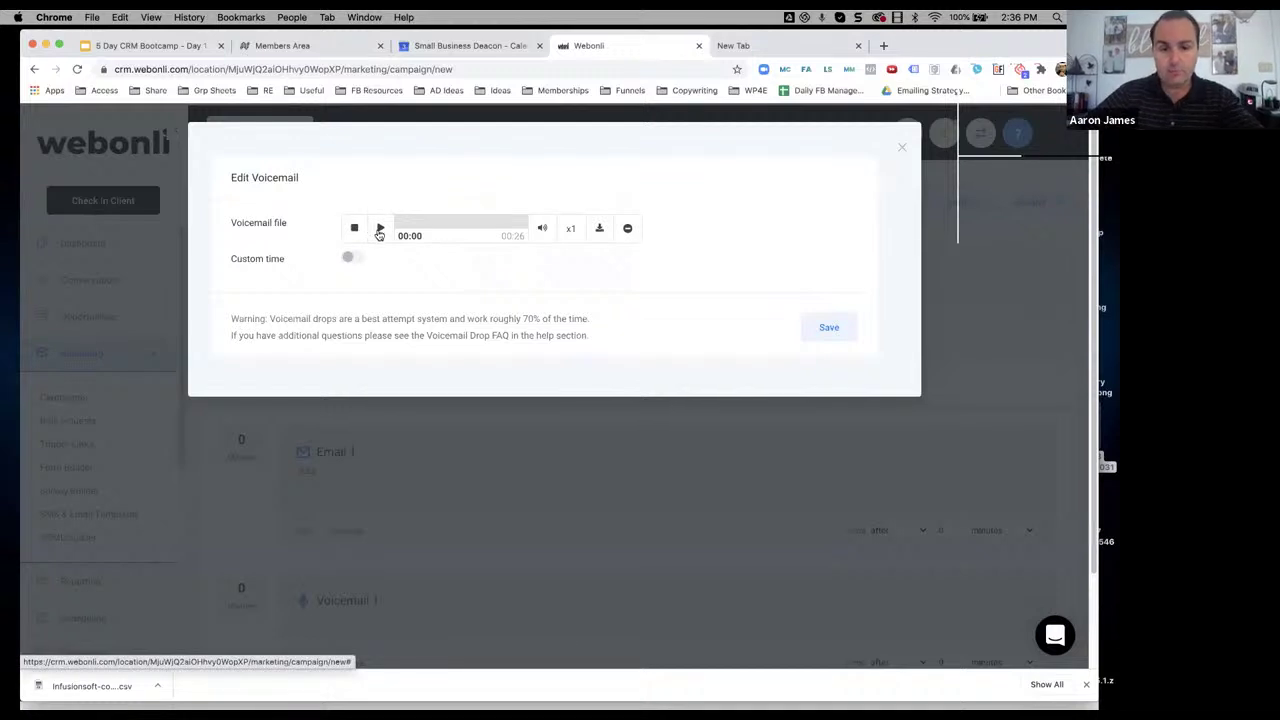
Preview the 26-second recording, then save it as Voicemail 1
{"action": "left_click", "coordinate": [380, 229]}
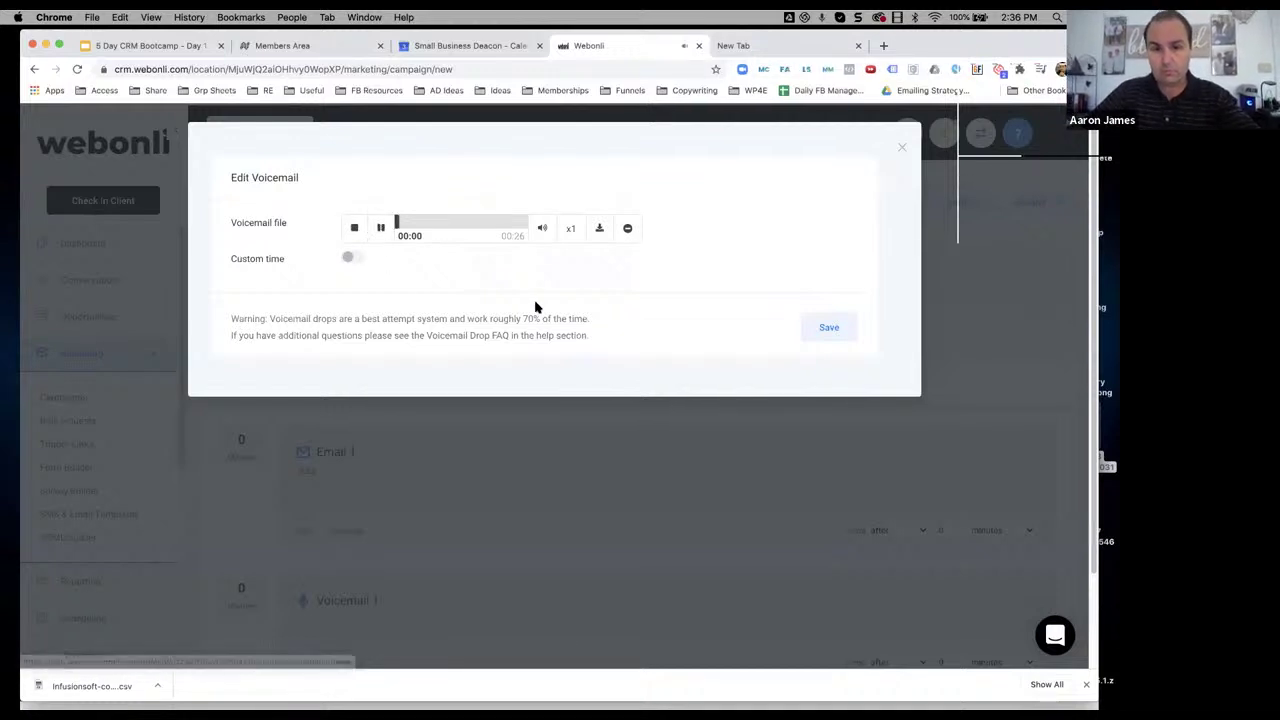
{"action": "key", "text": "XF86AudioRaiseVolume"}
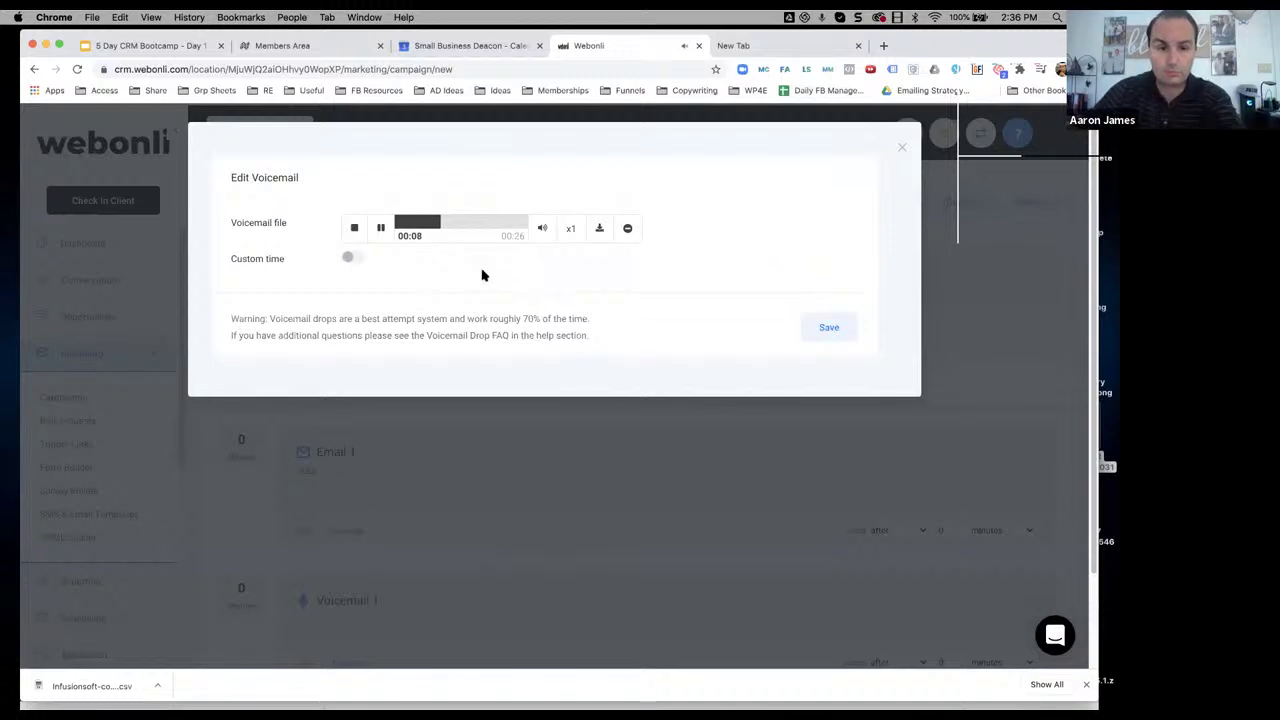
{"action": "left_click", "coordinate": [381, 229]}
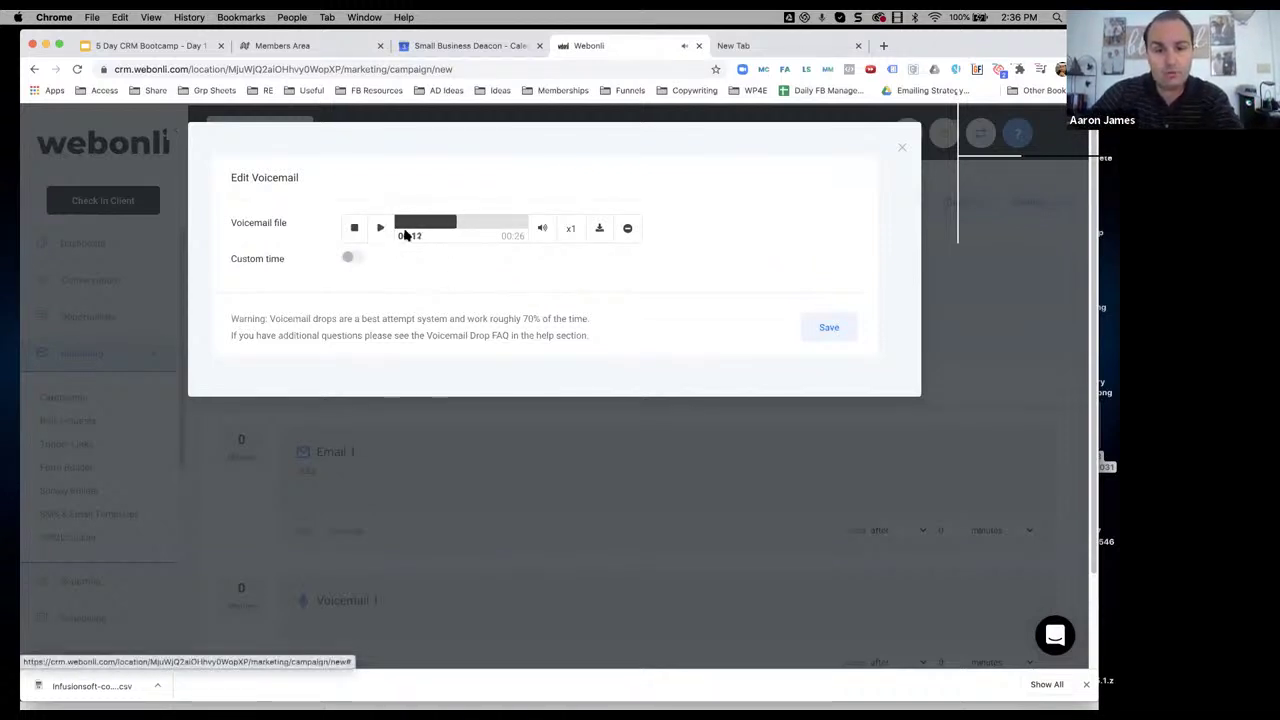
{"action": "left_click", "coordinate": [828, 329]}
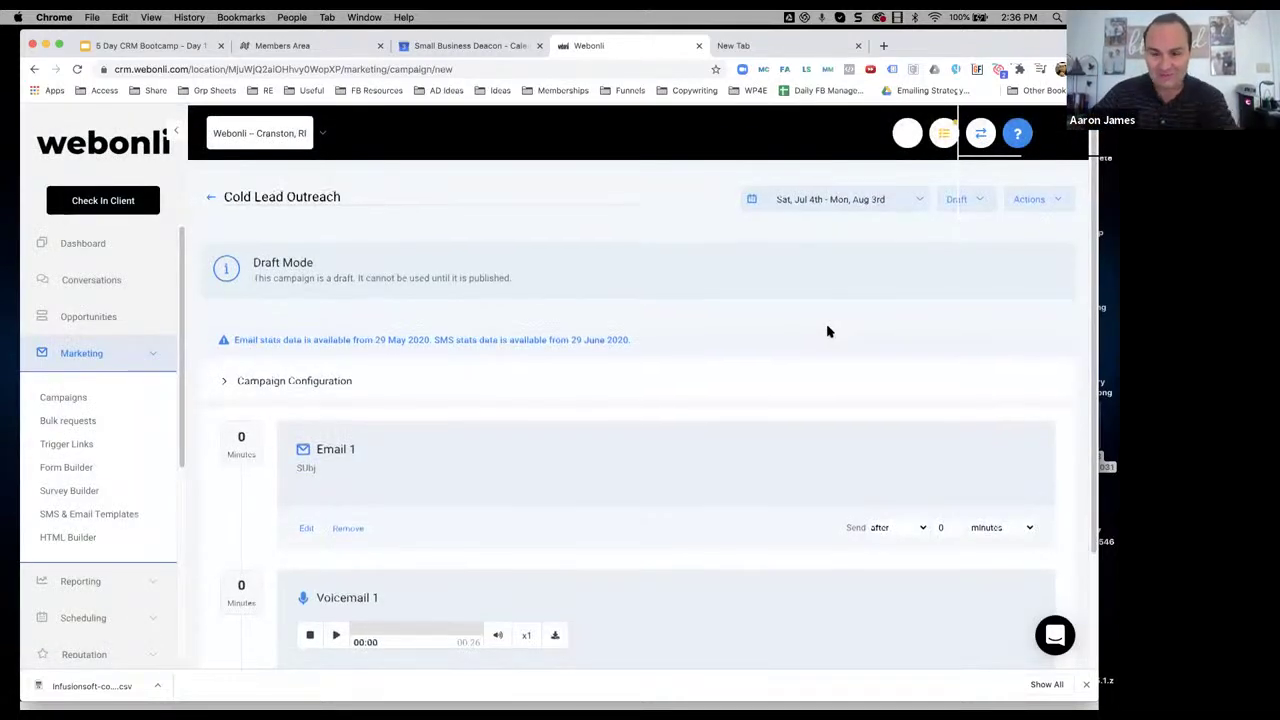
Add an SMS event starting with 'hey' followed by the User First Name custom value
{"action": "scroll", "coordinate": [828, 331], "scroll_direction": "down", "scroll_amount": 3}
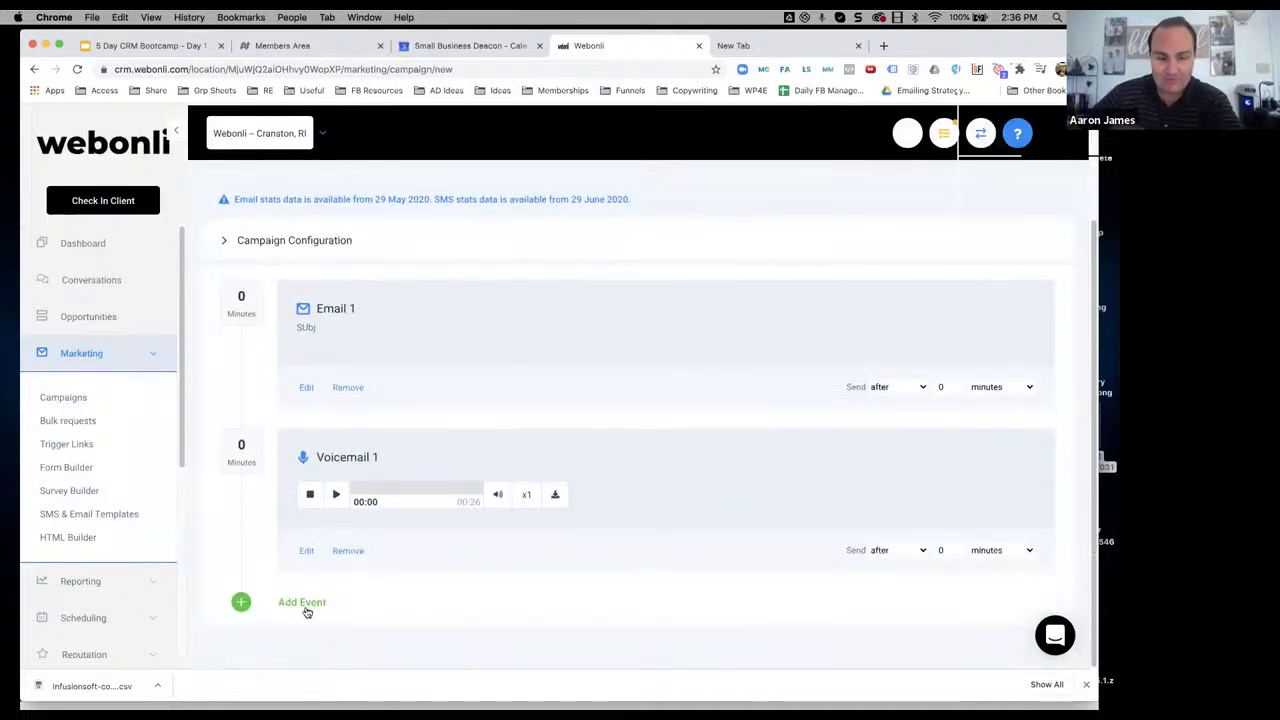
{"action": "left_click", "coordinate": [303, 603]}
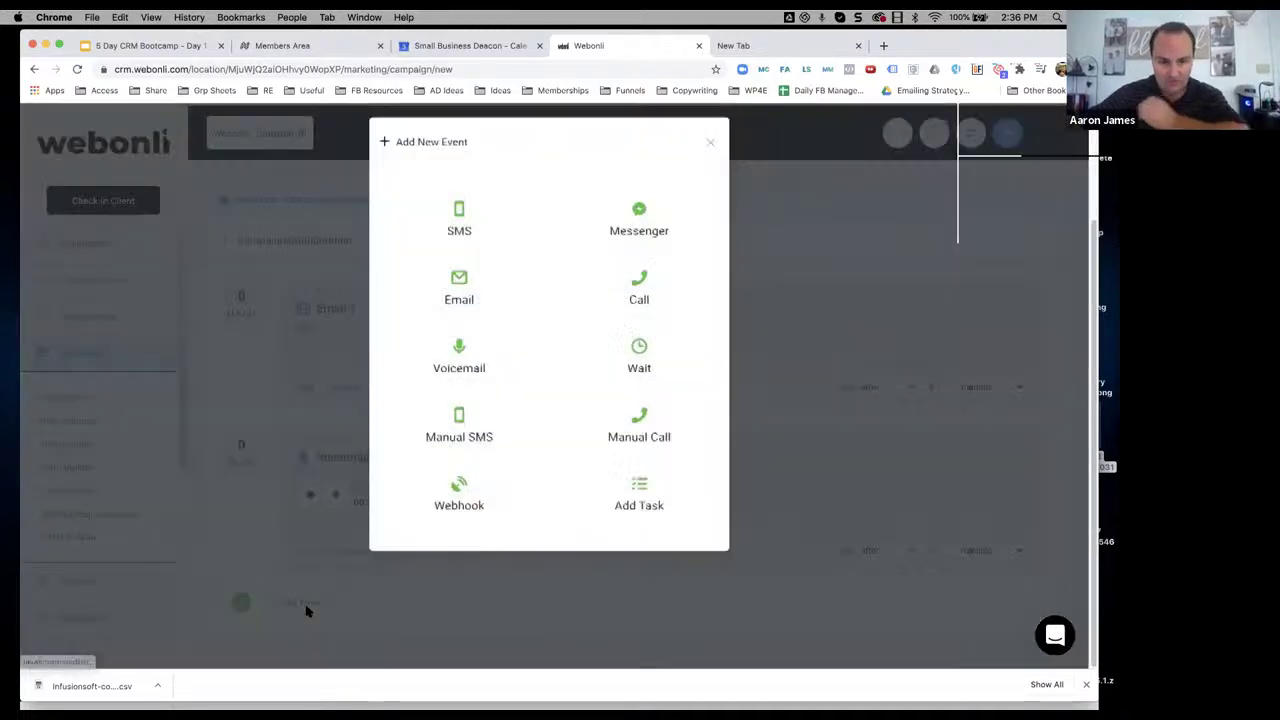
{"action": "left_click", "coordinate": [462, 226]}
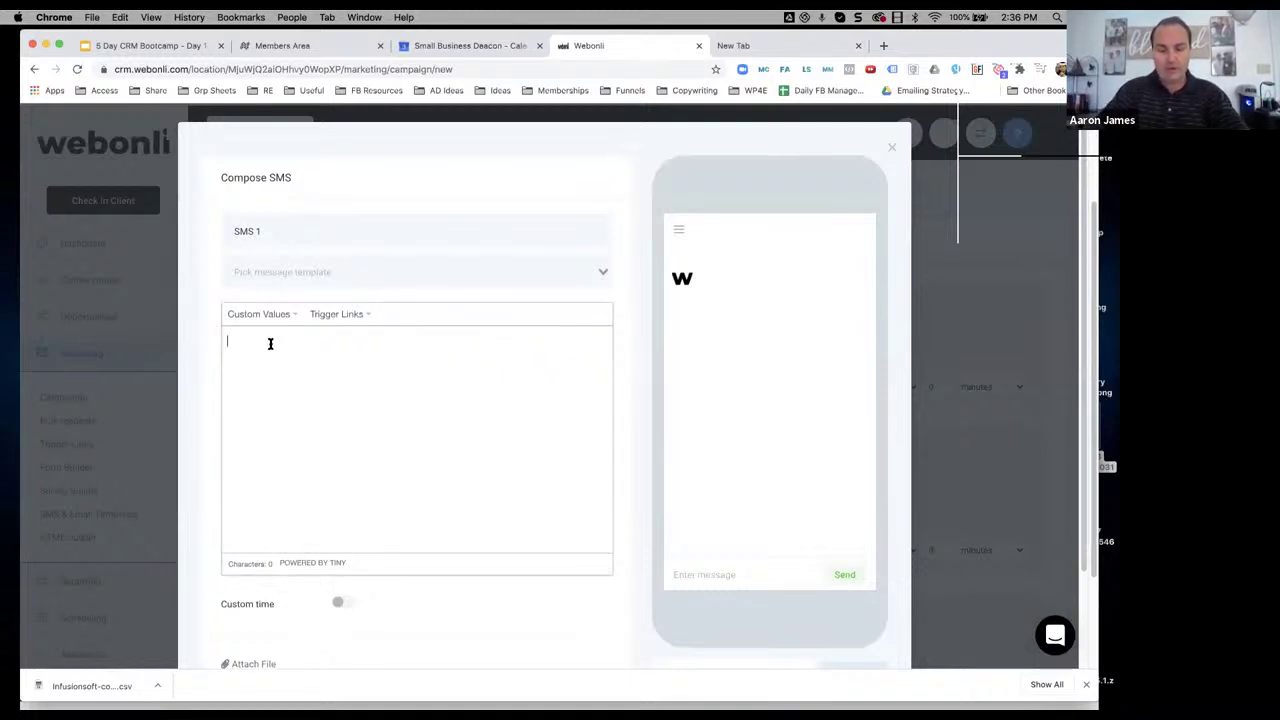
{"action": "type", "text": "hey"}
{"action": "key", "text": "BackSpace"}
{"action": "key", "text": "BackSpace"}
{"action": "key", "text": "BackSpace"}
{"action": "type", "text": "hey"}
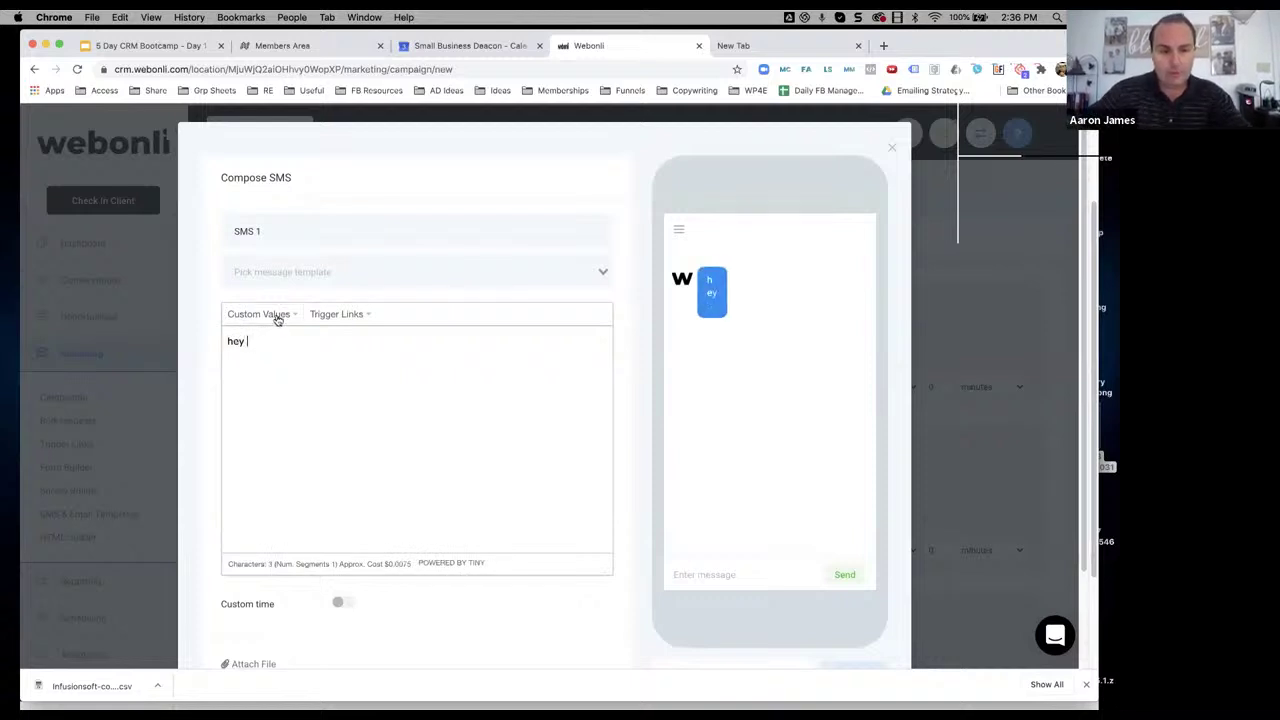
{"action": "left_click", "coordinate": [272, 314]}
{"action": "mouse_move", "coordinate": [312, 357]}
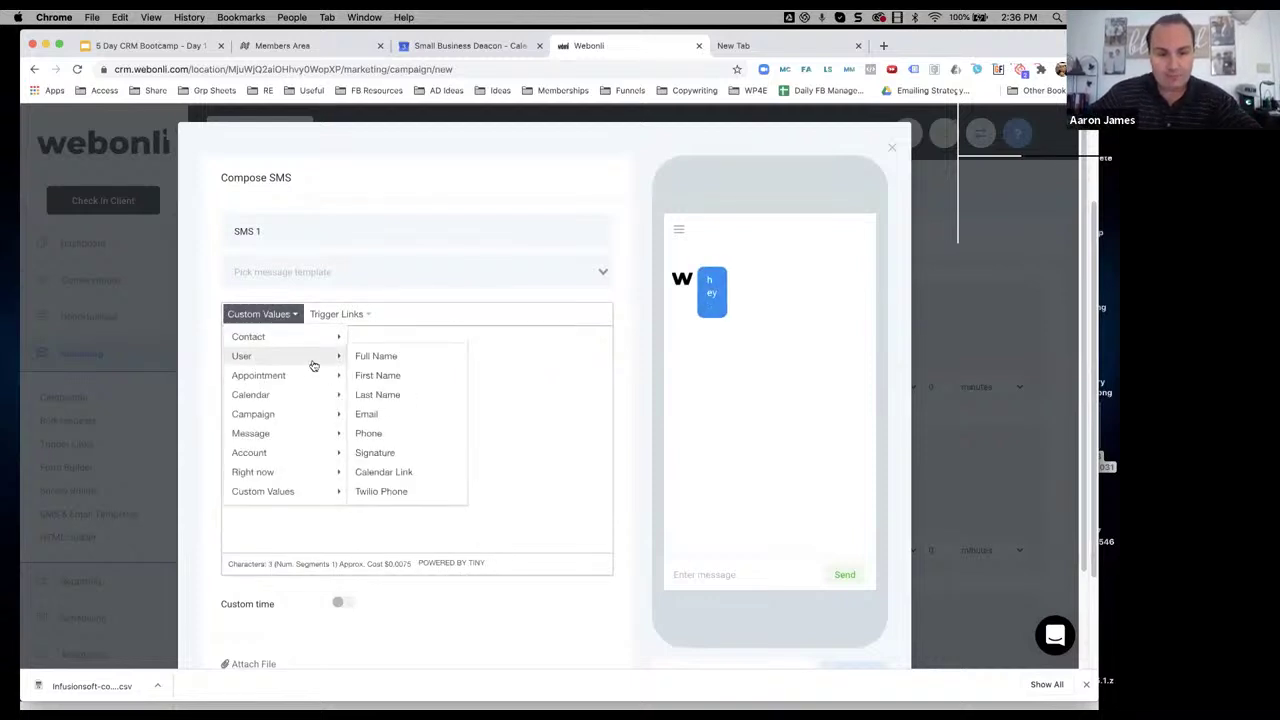
{"action": "left_click", "coordinate": [377, 375]}
Continue the SMS with the sender's introduction from Webonli and 'Just left you a voicemail.'
{"action": "type", "text": "its Aaorn from Webonli"}
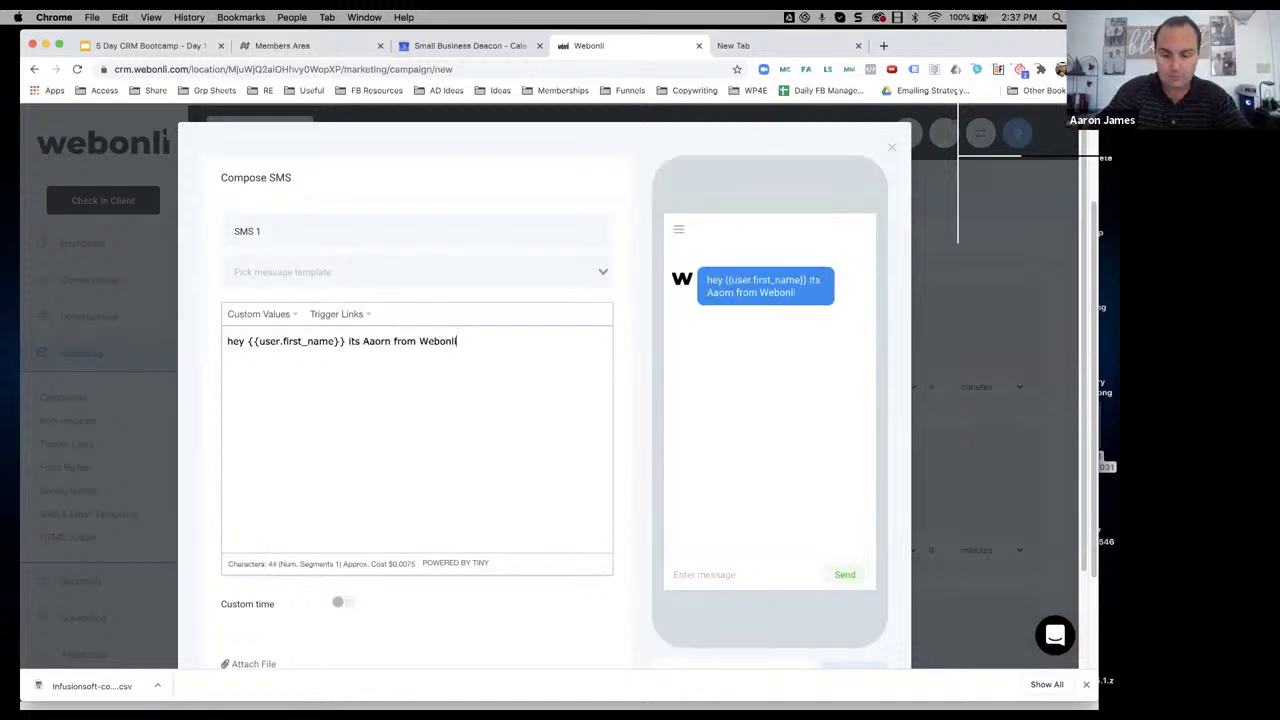
{"action": "type", "text": ". Just"}
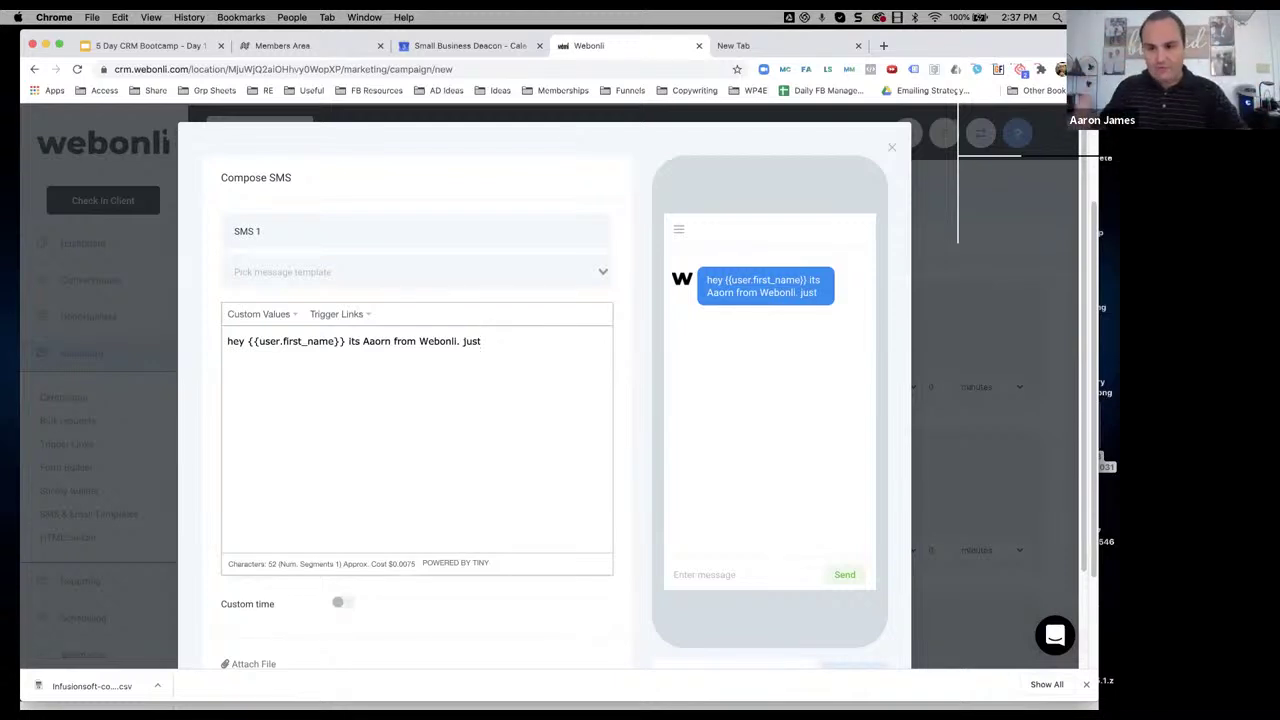
{"action": "type", "text": "lef"}
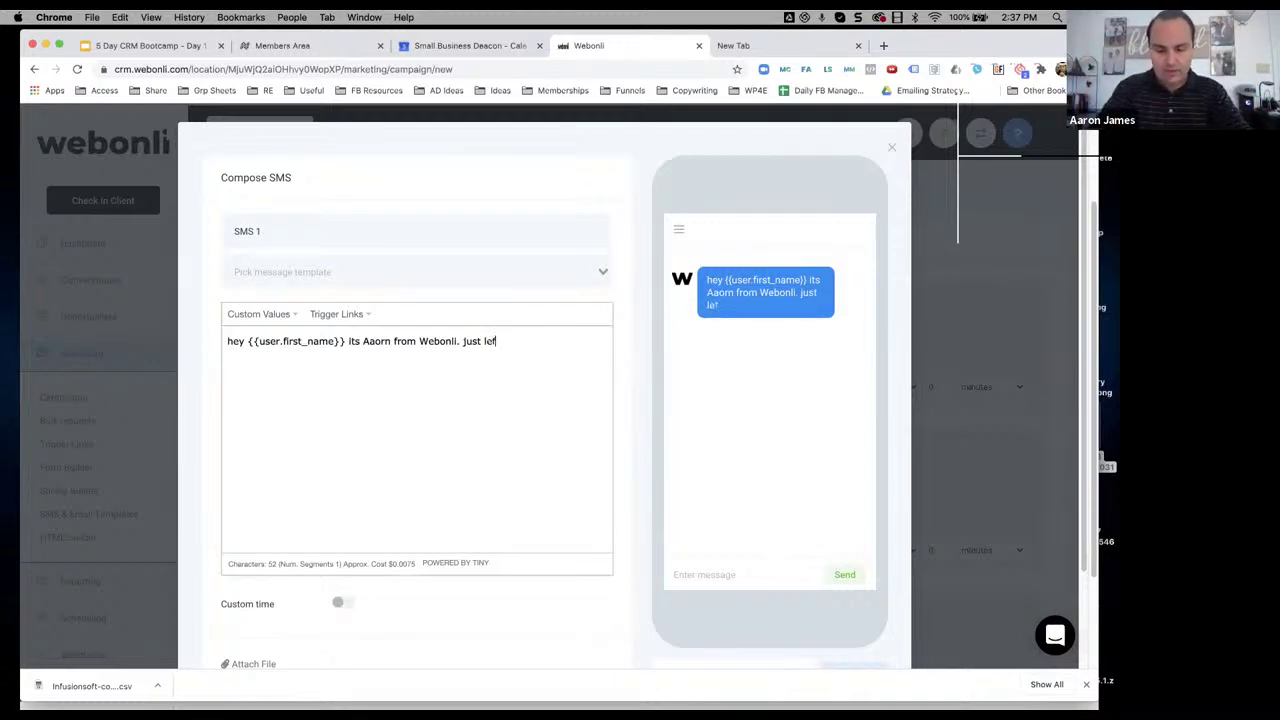
{"action": "type", "text": "t you a voicemenl. "}
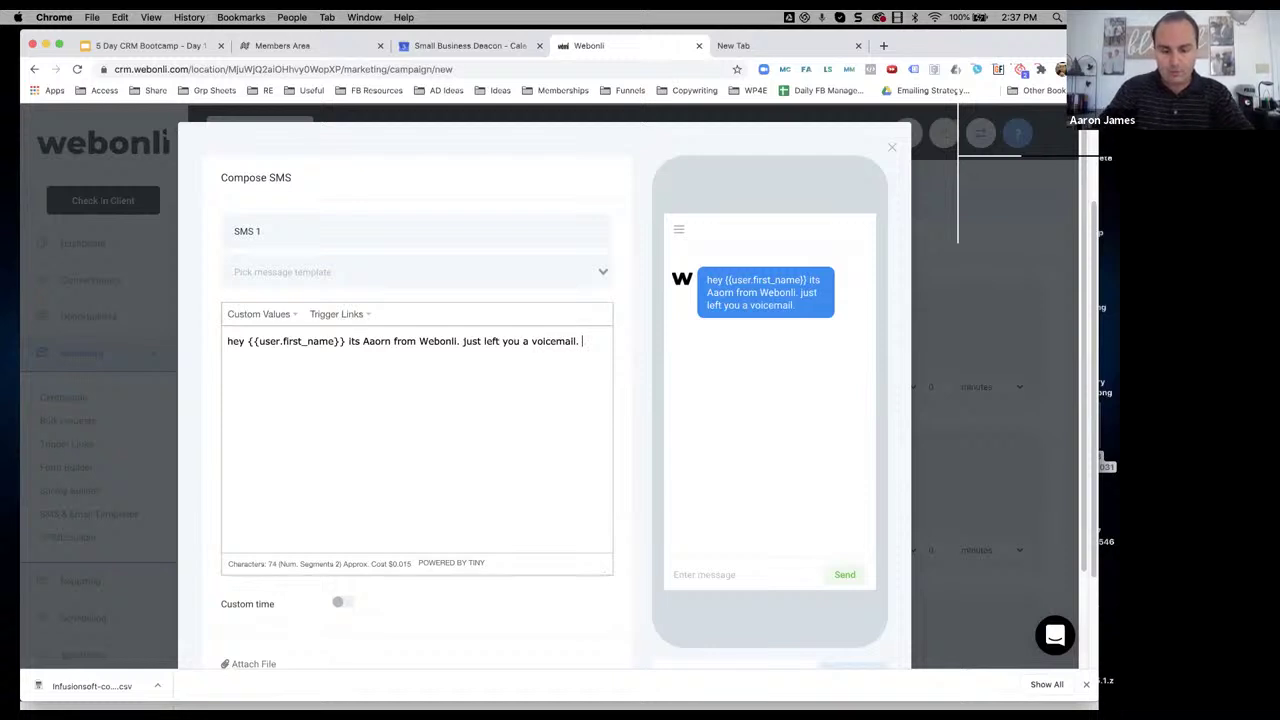
{"action": "type", "text": ":)"}
{"action": "key", "text": "BackSpace"}
{"action": "key", "text": "BackSpace"}
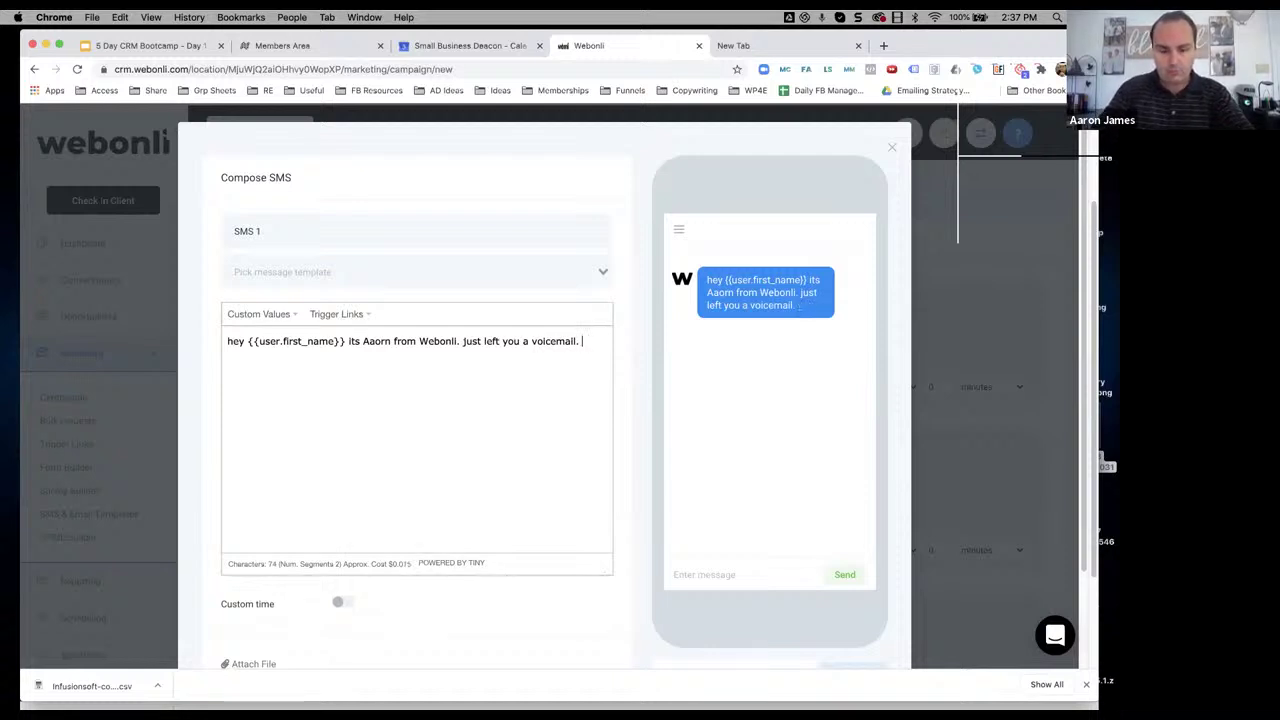
Finish with 'grab a time convenient for you.', fixing the spelling, and save SMS 1
{"action": "type", "text": "grab"}
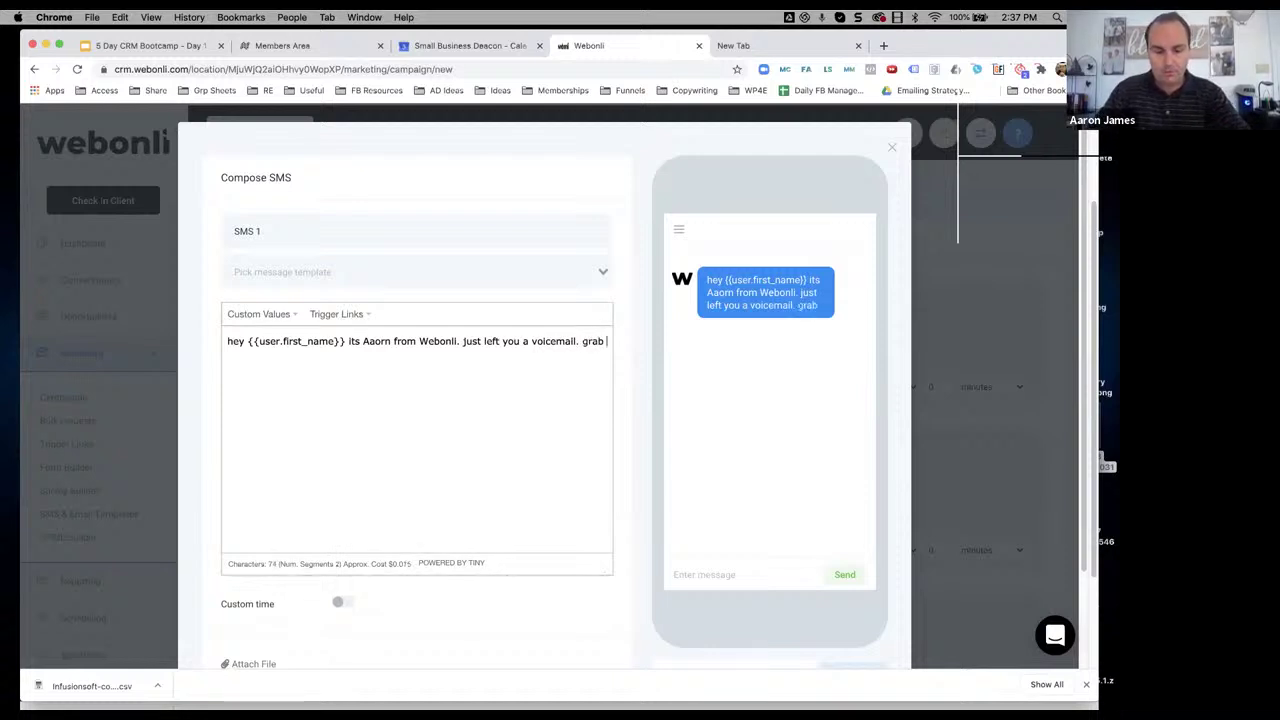
{"action": "type", "text": " a tie con"}
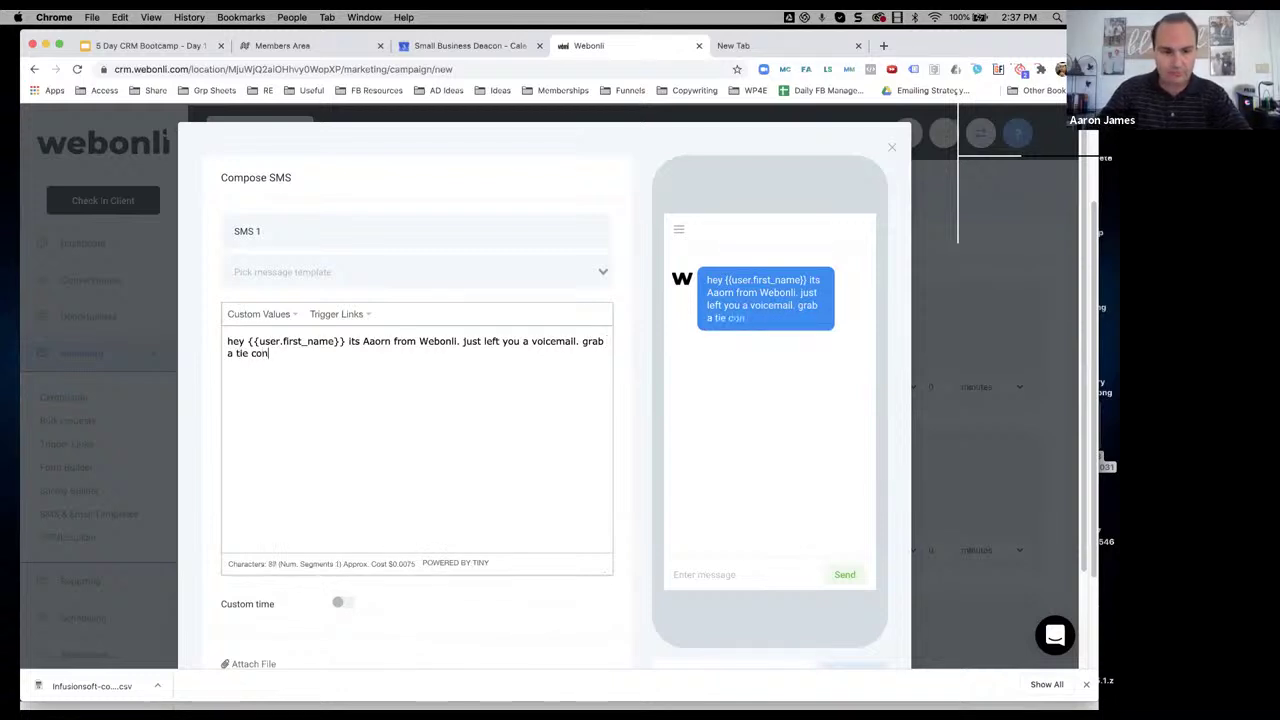
{"action": "key", "text": "BackSpace"}
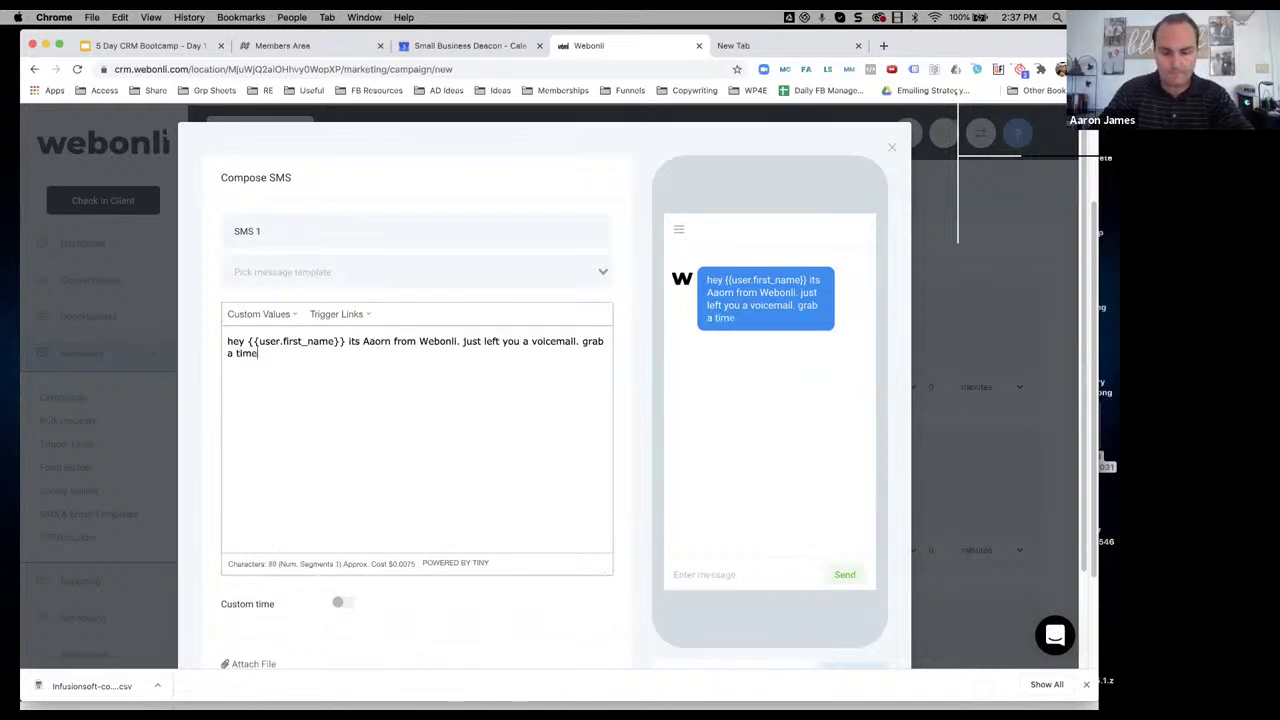
{"action": "type", "text": "co"}
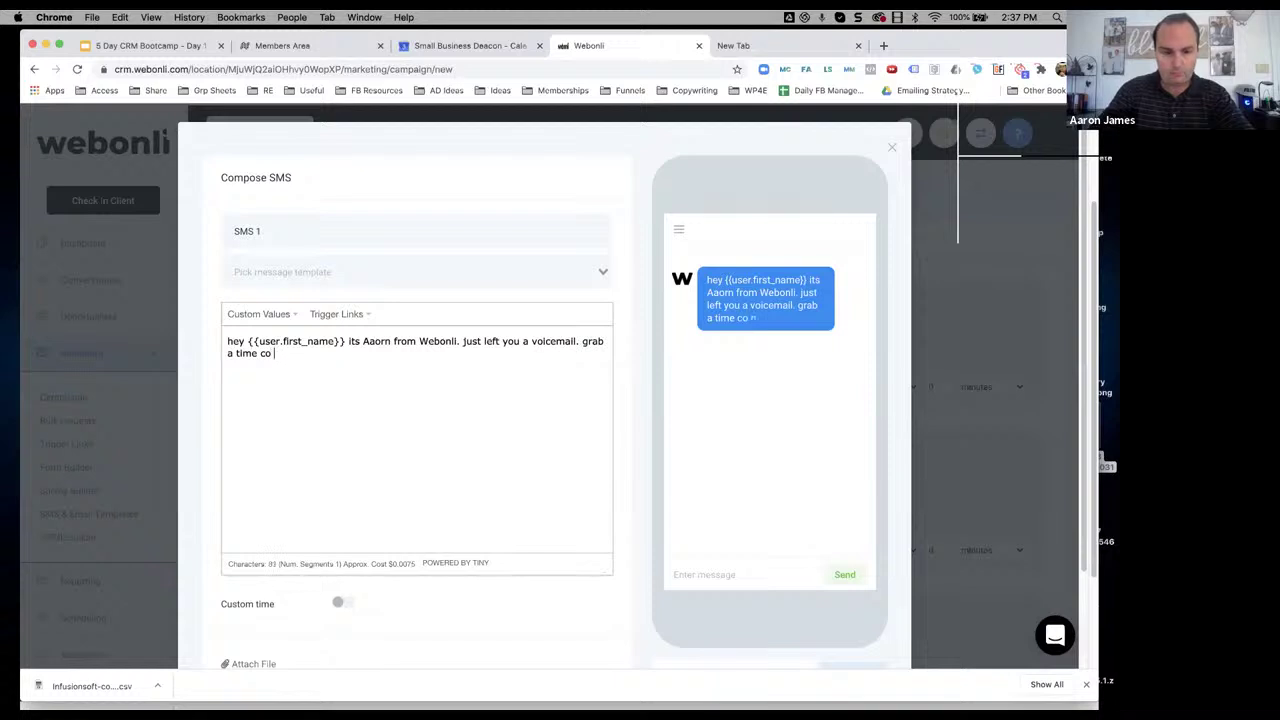
{"action": "key", "text": "BackSpace"}
{"action": "key", "text": "BackSpace"}
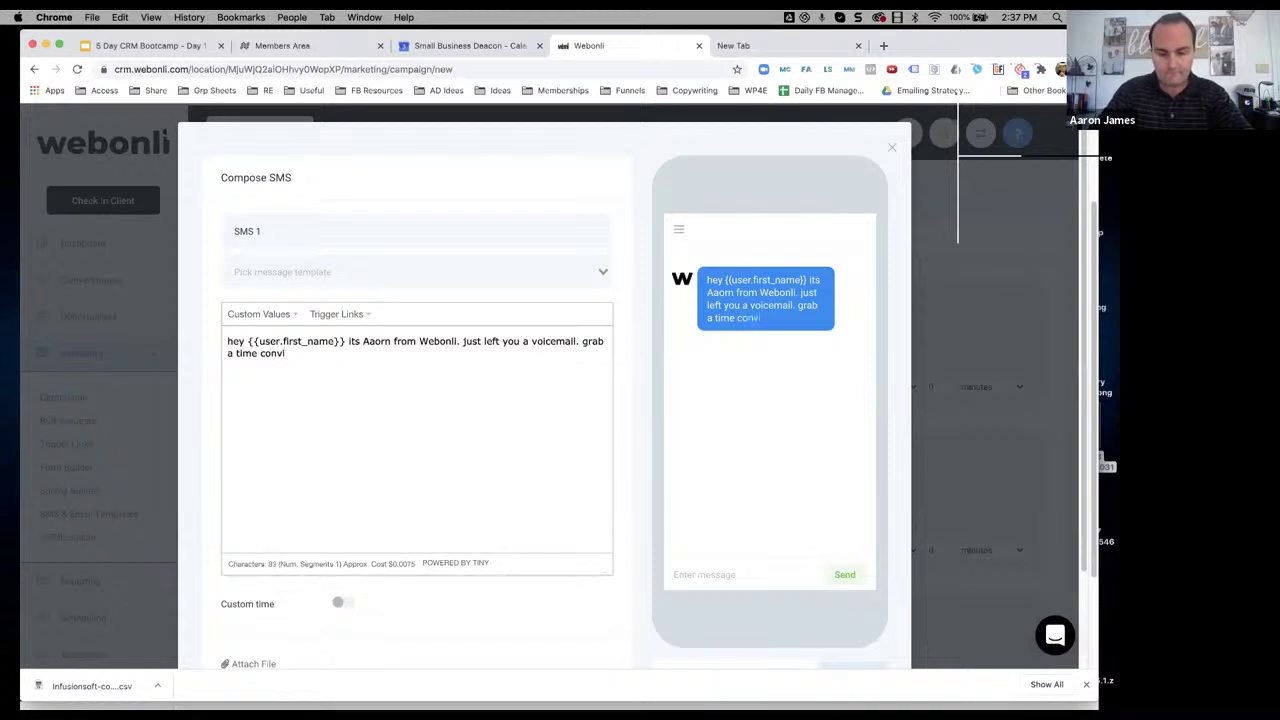
{"action": "type", "text": "vienient"}
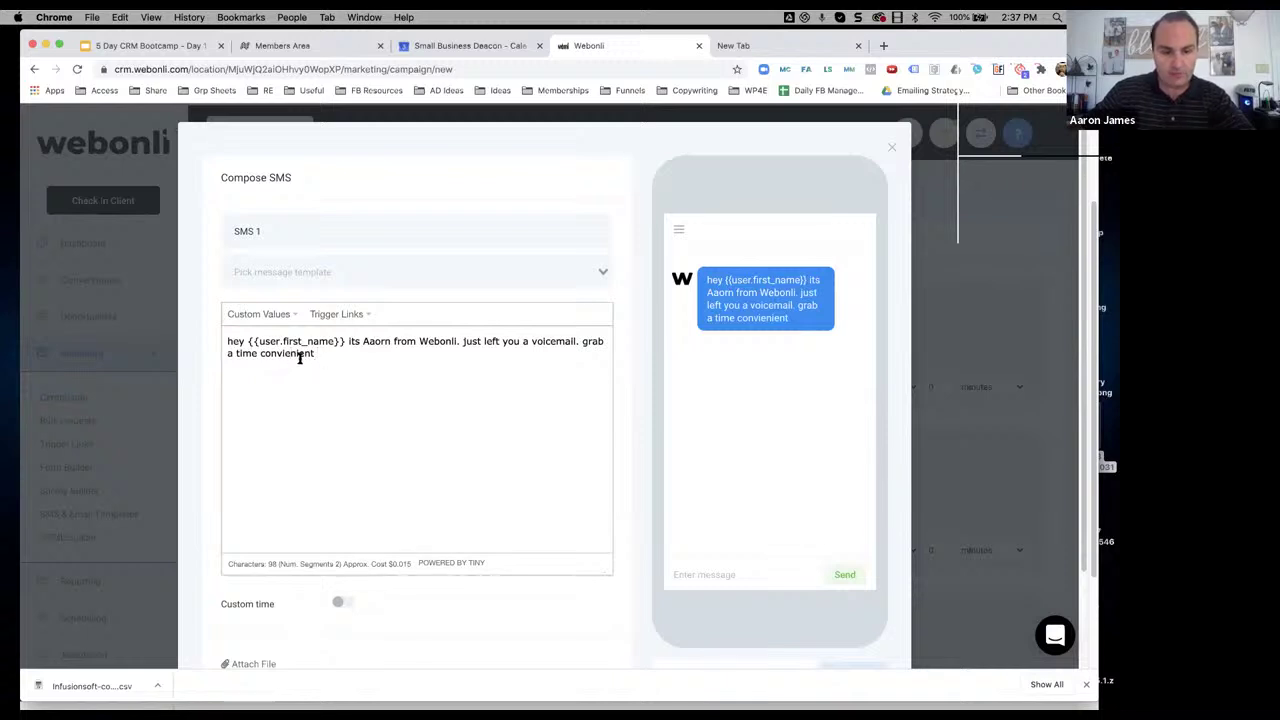
{"action": "double_click", "coordinate": [287, 354]}
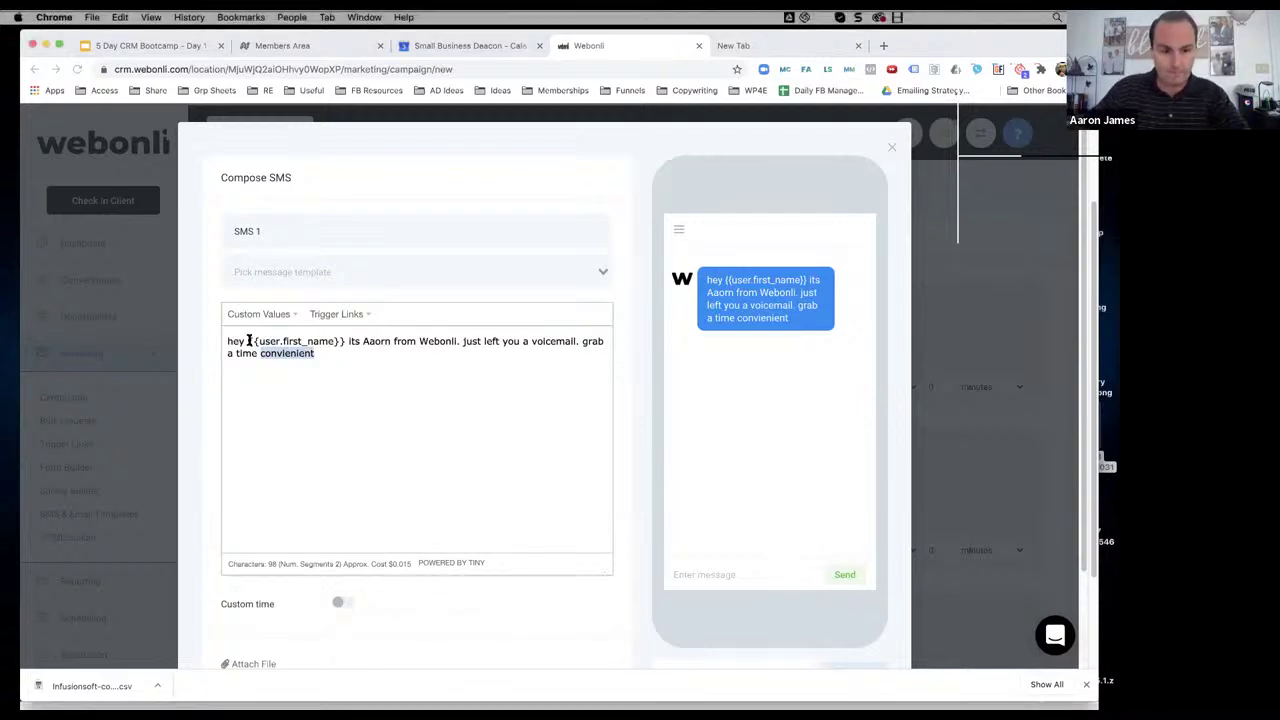
{"action": "type", "text": "convenient"}
{"action": "type", "text": "for you"}
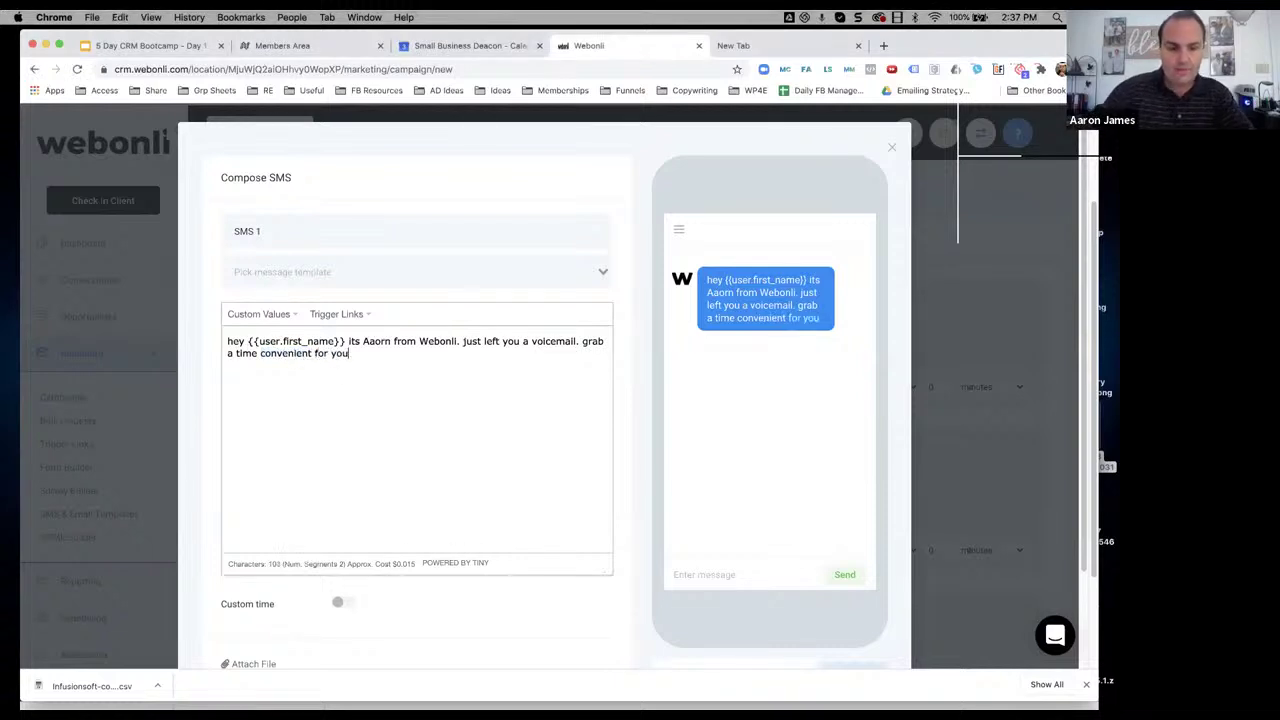
{"action": "type", "text": "."}
{"action": "key", "text": "Return"}
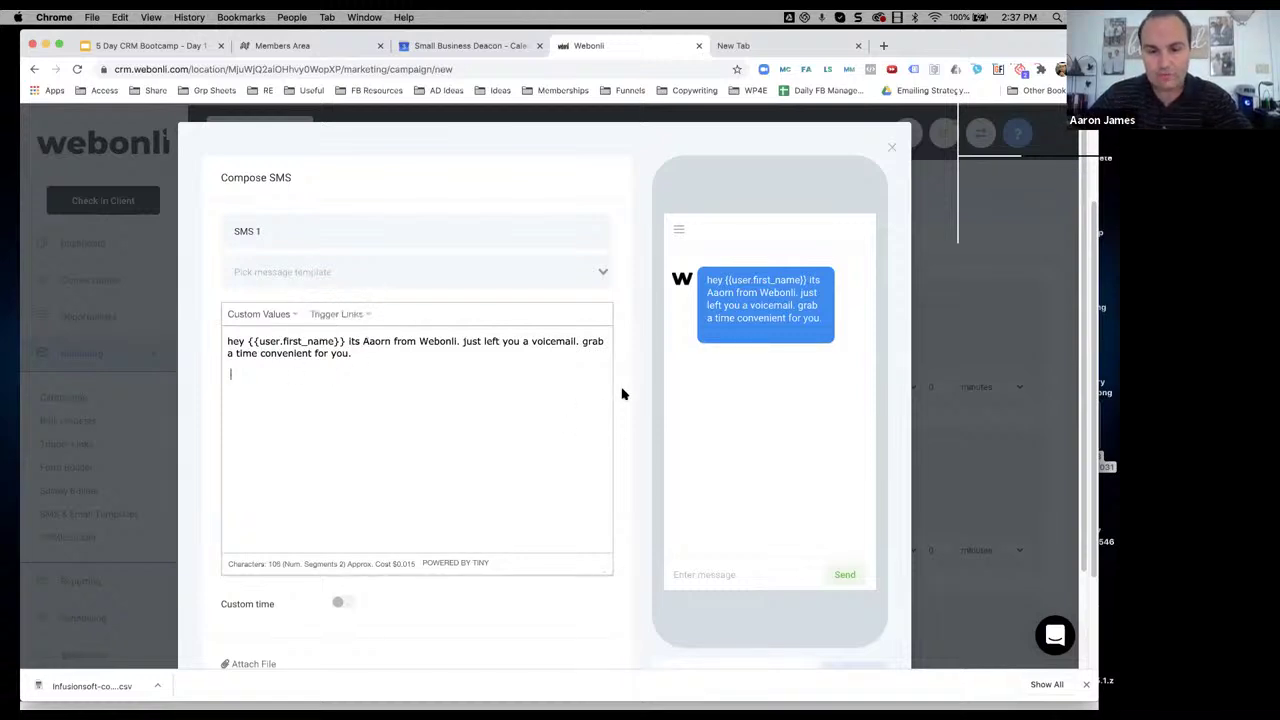
{"action": "scroll", "coordinate": [618, 440], "scroll_direction": "down", "scroll_amount": 2}
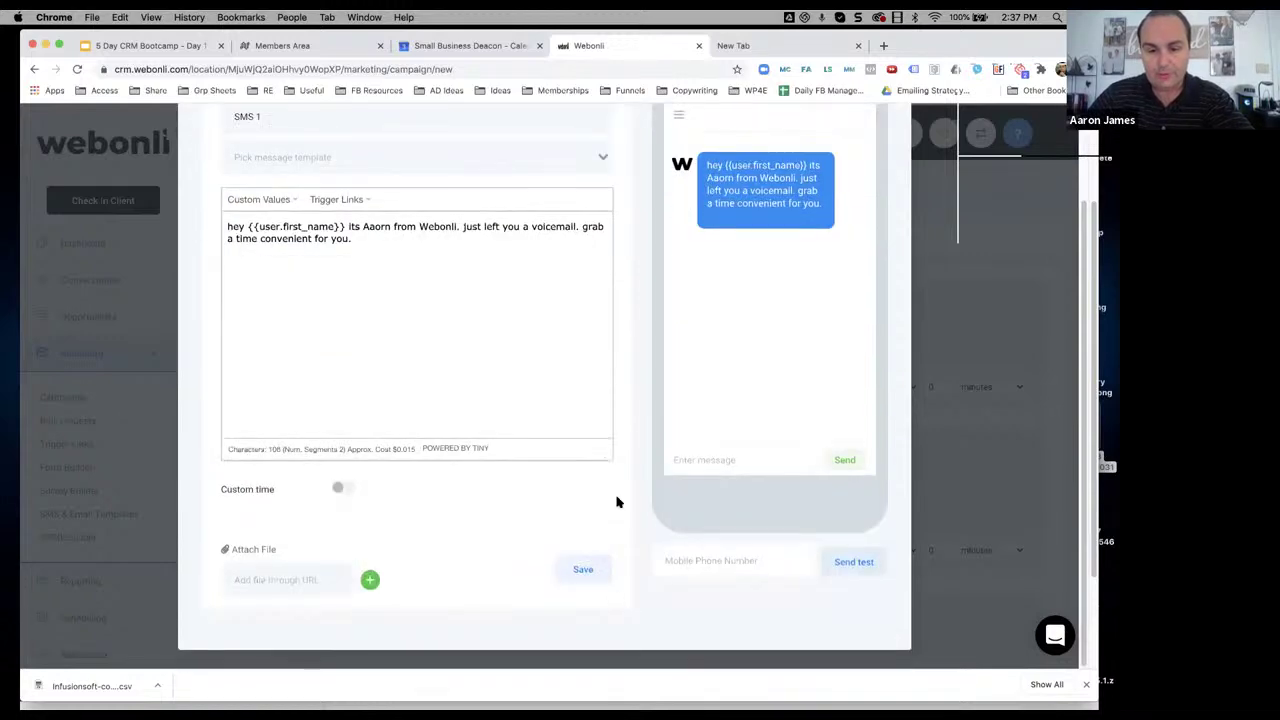
{"action": "left_click", "coordinate": [590, 577]}
Open the Discovery Call Claim booking page from the calendar settings and select its web address
{"action": "scroll", "coordinate": [43, 592], "scroll_direction": "down", "scroll_amount": 4}
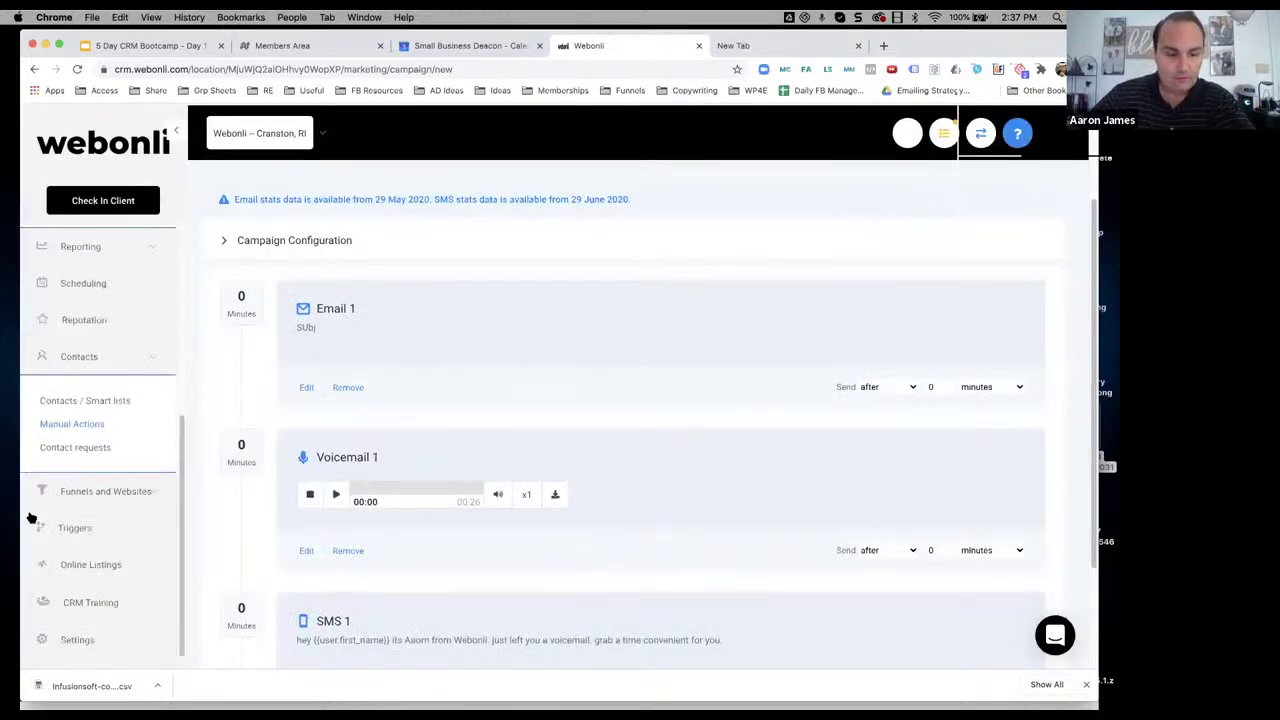
{"action": "scroll", "coordinate": [857, 660], "scroll_direction": "down", "scroll_amount": 3}
{"action": "left_click", "coordinate": [1088, 684]}
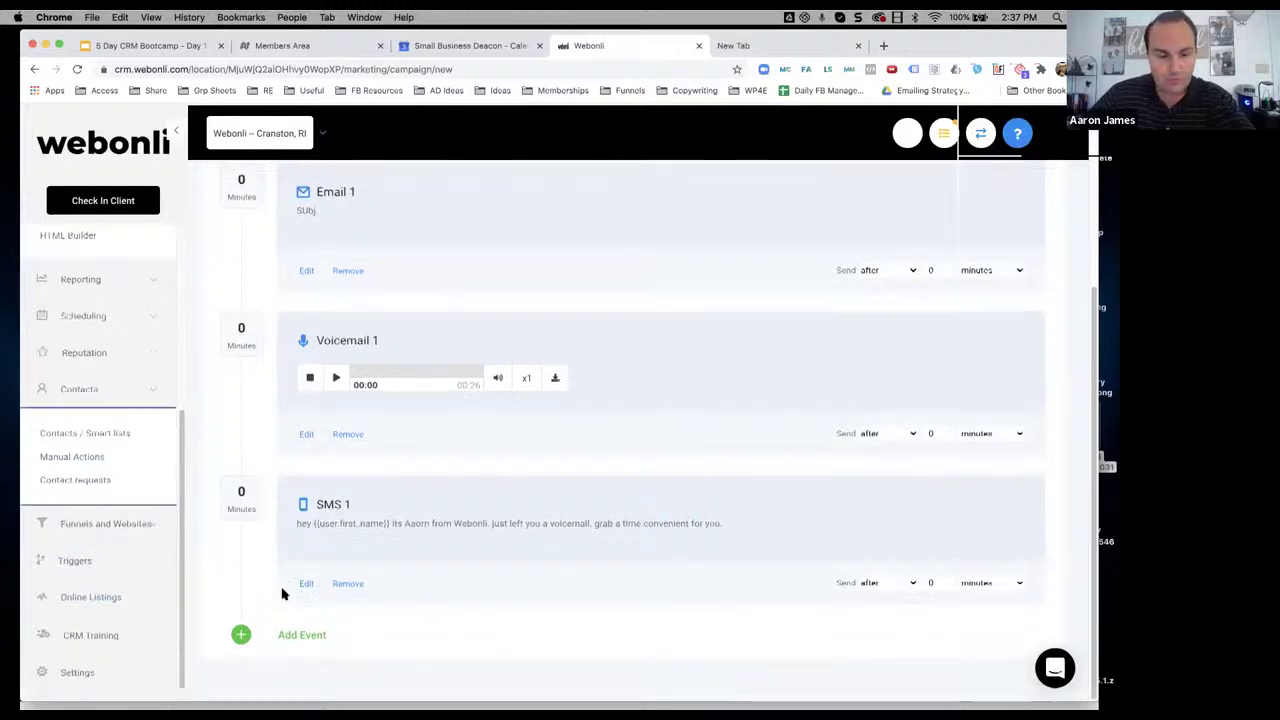
{"action": "left_click", "coordinate": [82, 672]}
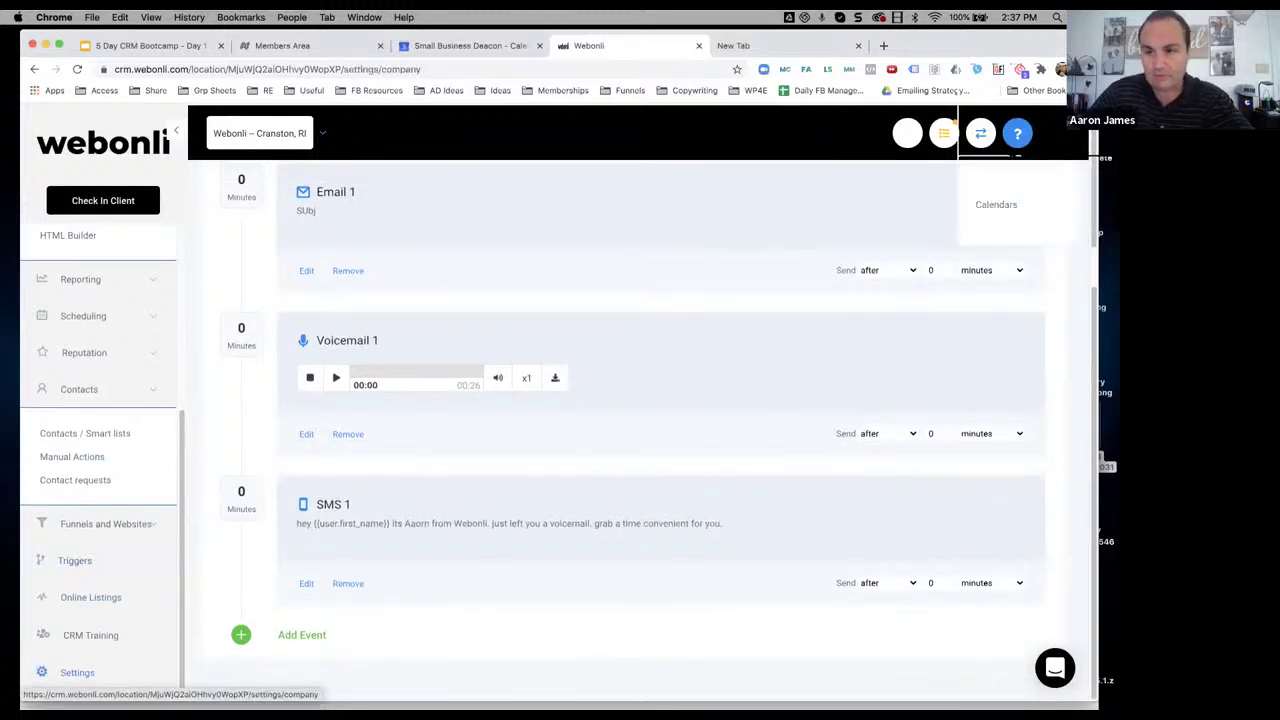
{"action": "left_click", "coordinate": [985, 208]}
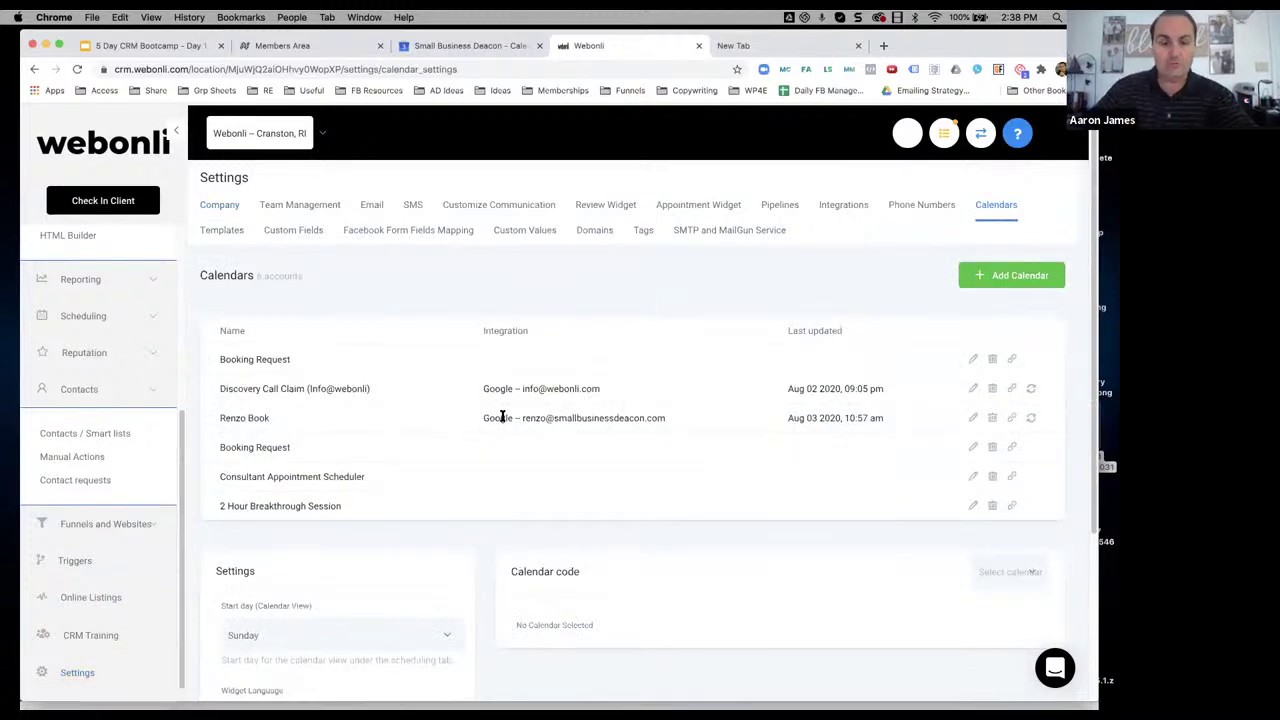
{"action": "left_click", "coordinate": [1012, 389]}
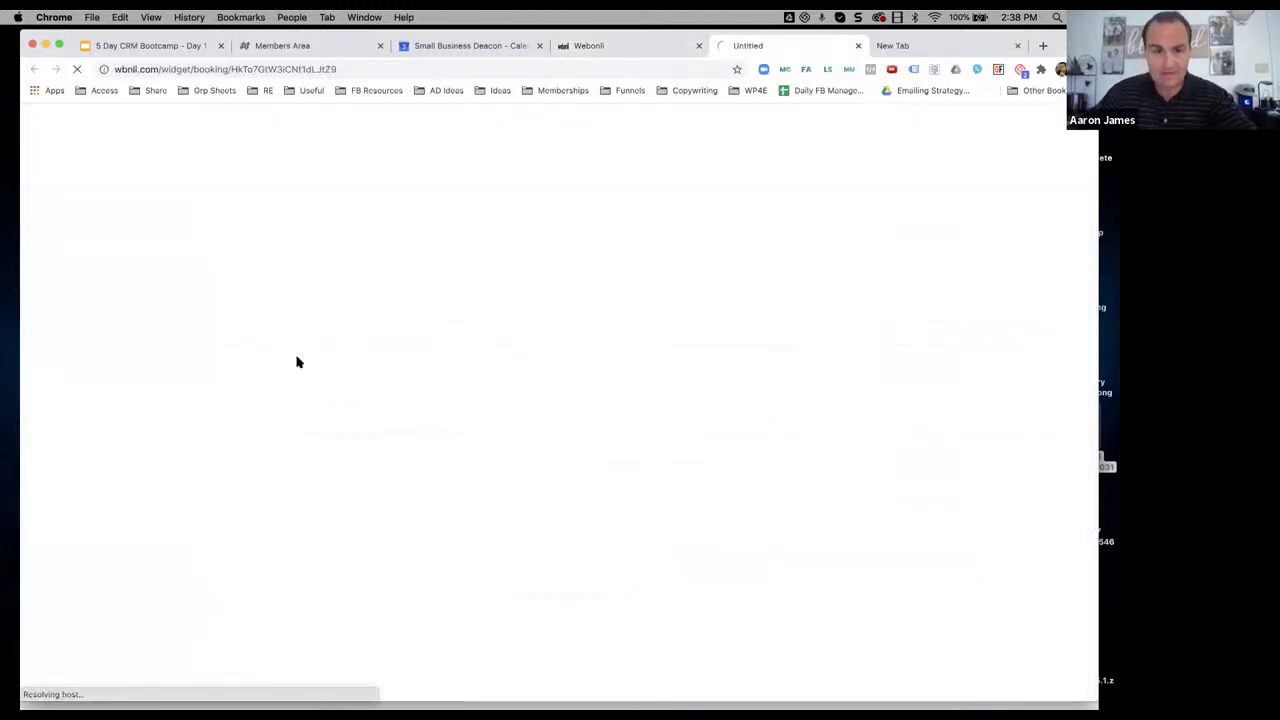
{"action": "left_click", "coordinate": [402, 69]}
{"action": "key", "text": "super+c"}
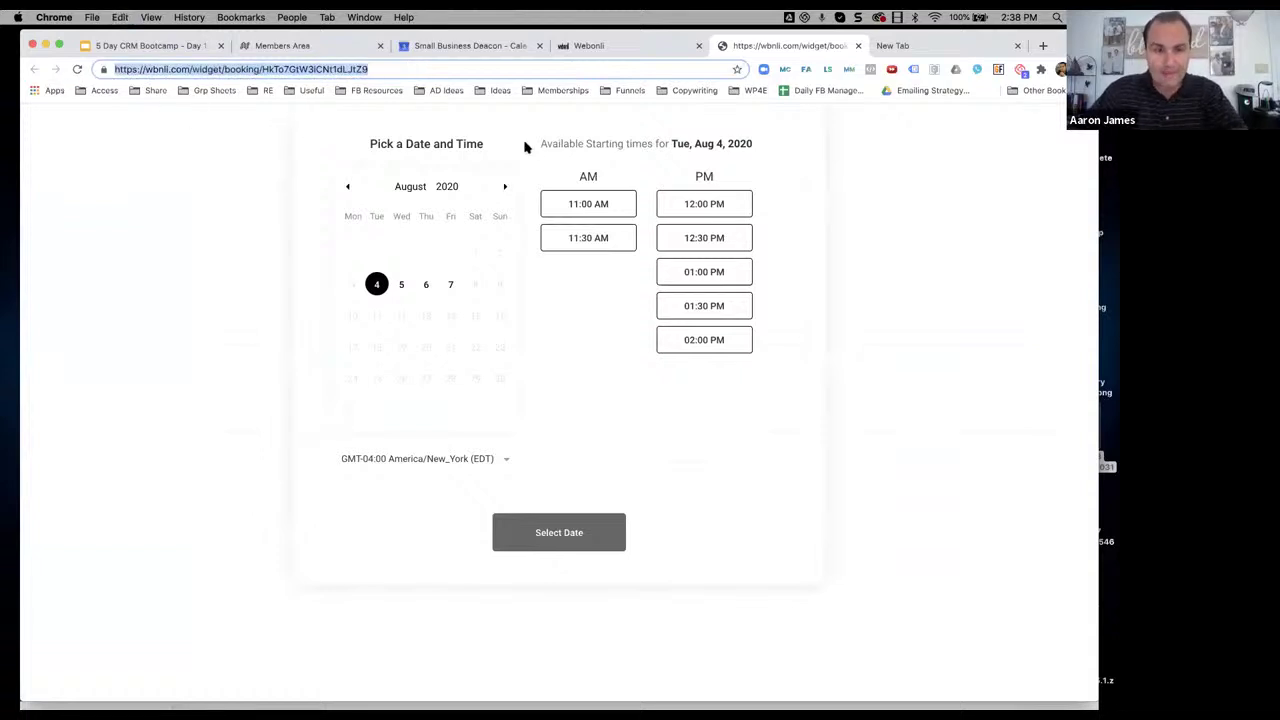
Return to the CRM and show the Marketing campaigns list
{"action": "left_click", "coordinate": [609, 45]}
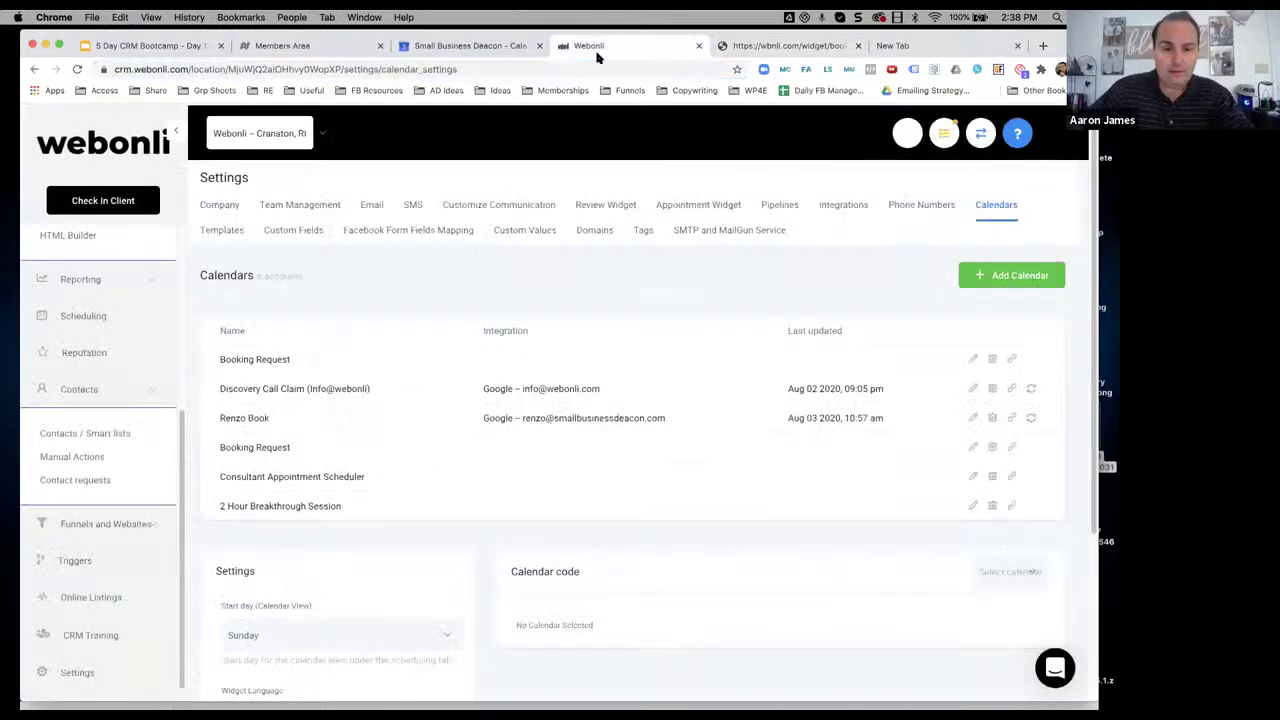
{"action": "left_click", "coordinate": [128, 353]}
{"action": "left_click", "coordinate": [76, 399]}
Paste the booking page URL on a new line at the end of Cold Lead Outreach's SMS 1
{"action": "scroll", "coordinate": [270, 520], "scroll_direction": "down", "scroll_amount": 1}
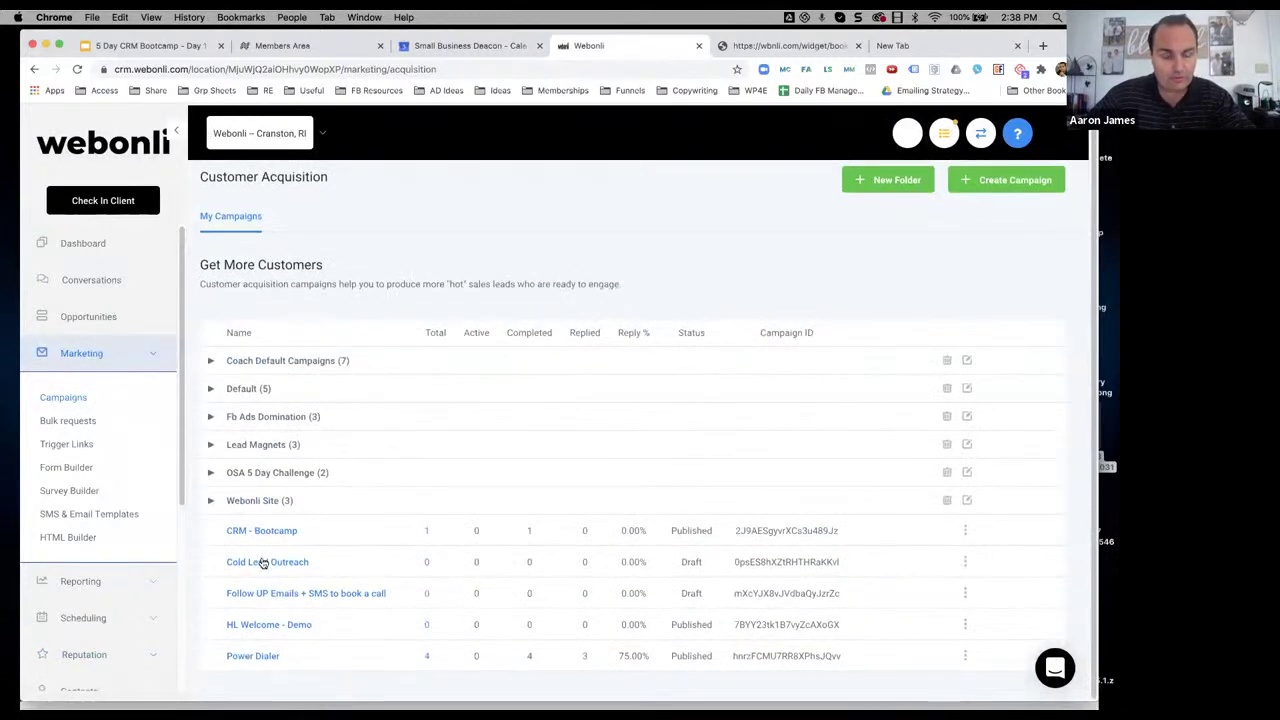
{"action": "left_click", "coordinate": [263, 562]}
{"action": "scroll", "coordinate": [455, 437], "scroll_direction": "down", "scroll_amount": 3}
{"action": "scroll", "coordinate": [455, 437], "scroll_direction": "down", "scroll_amount": 1}
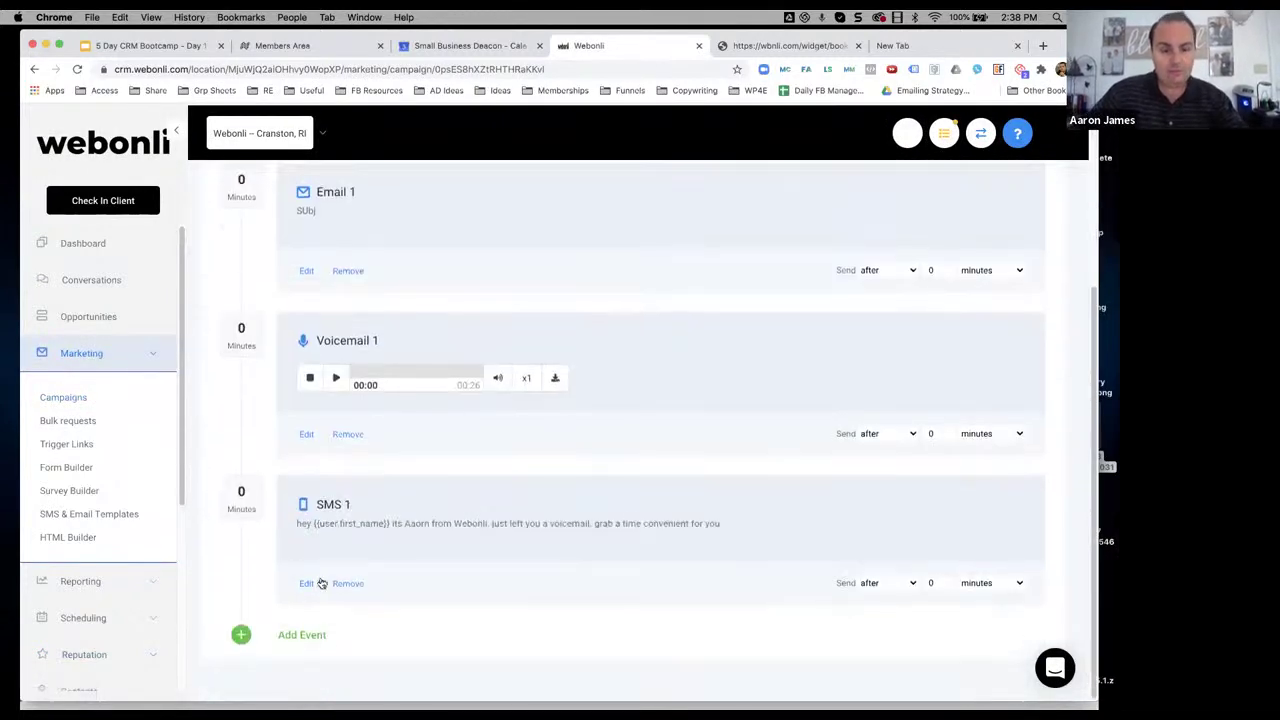
{"action": "left_click", "coordinate": [306, 583]}
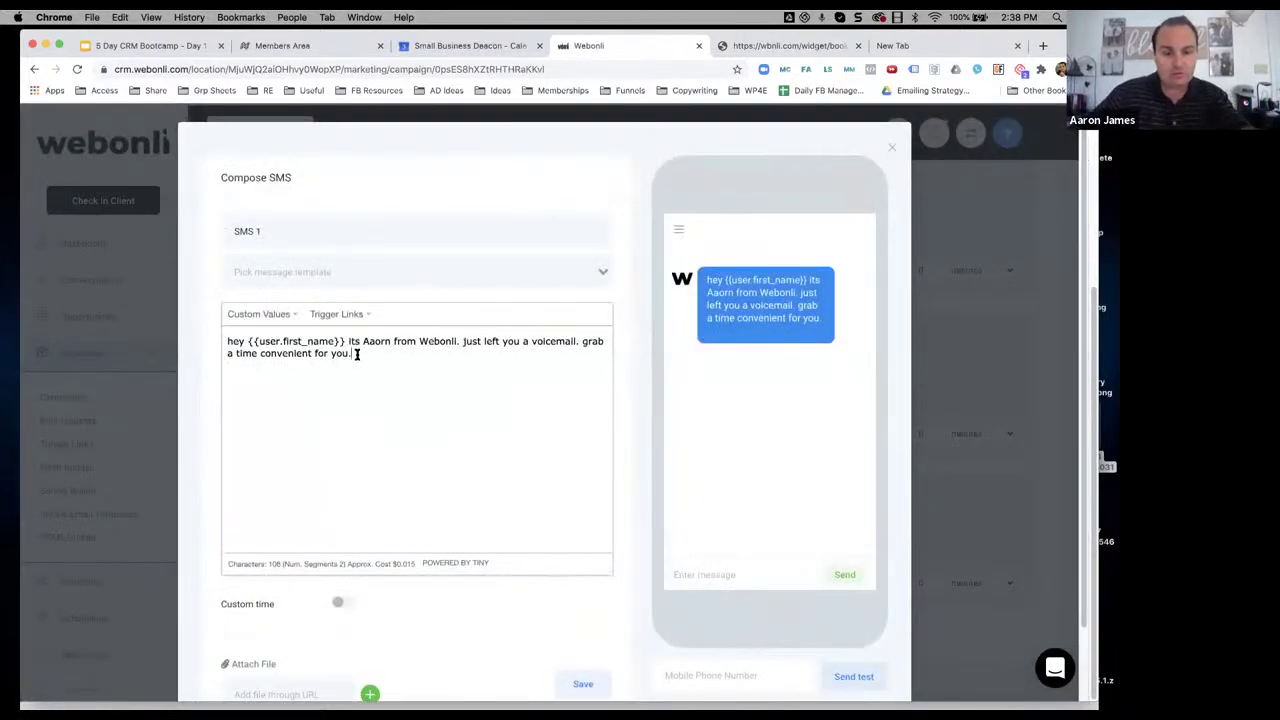
{"action": "key", "text": "Return"}
{"action": "key", "text": "super+v"}
{"action": "key", "text": "Return"}
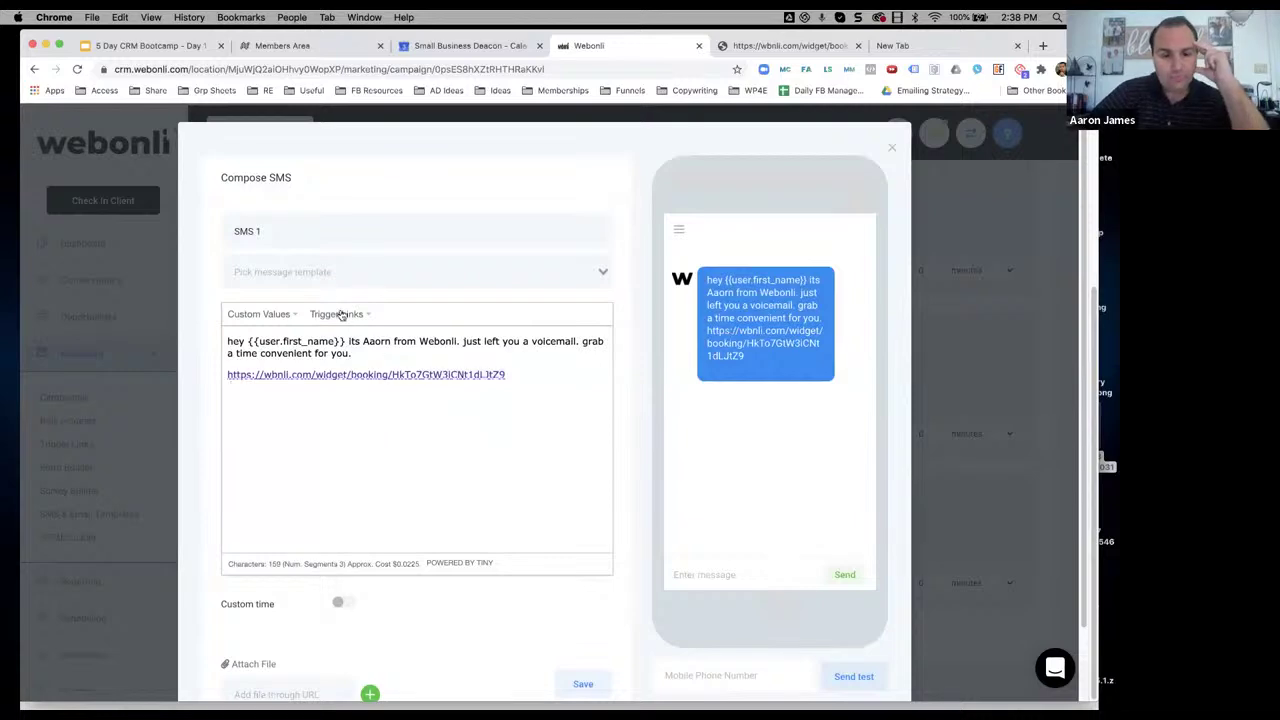
{"action": "scroll", "coordinate": [640, 400], "scroll_direction": "down", "scroll_amount": 2}
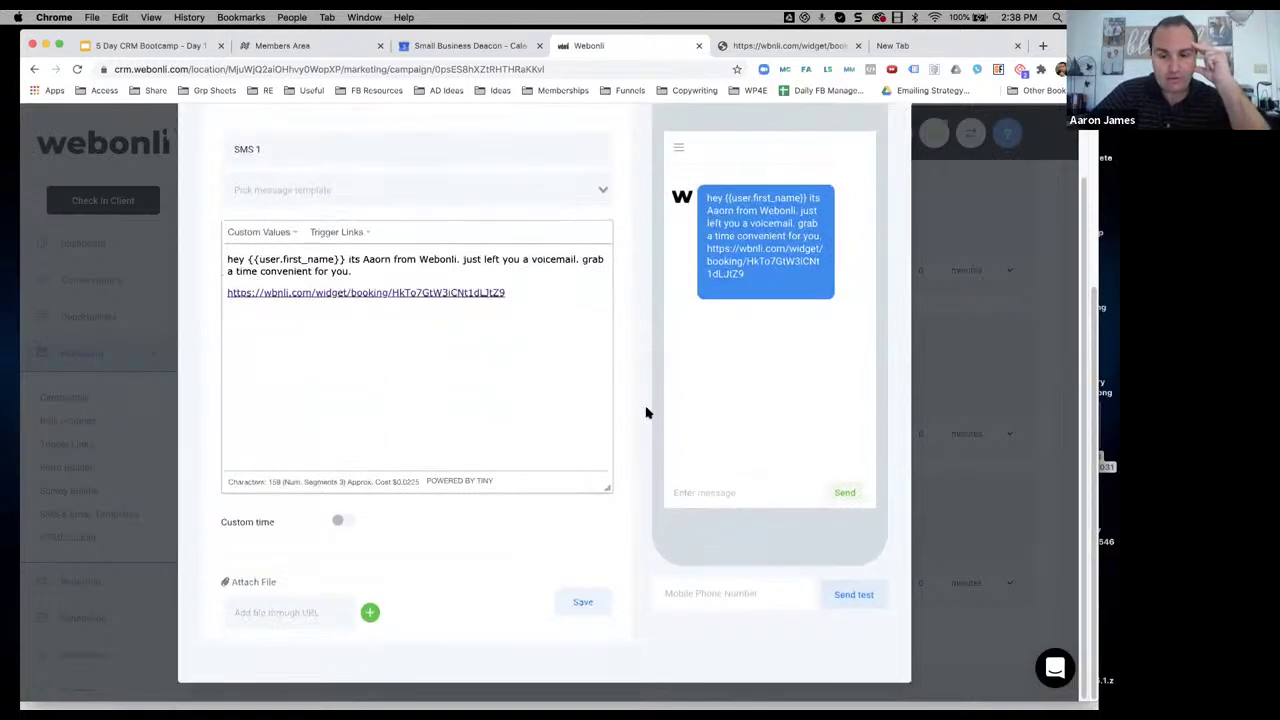
{"action": "left_click", "coordinate": [584, 601]}
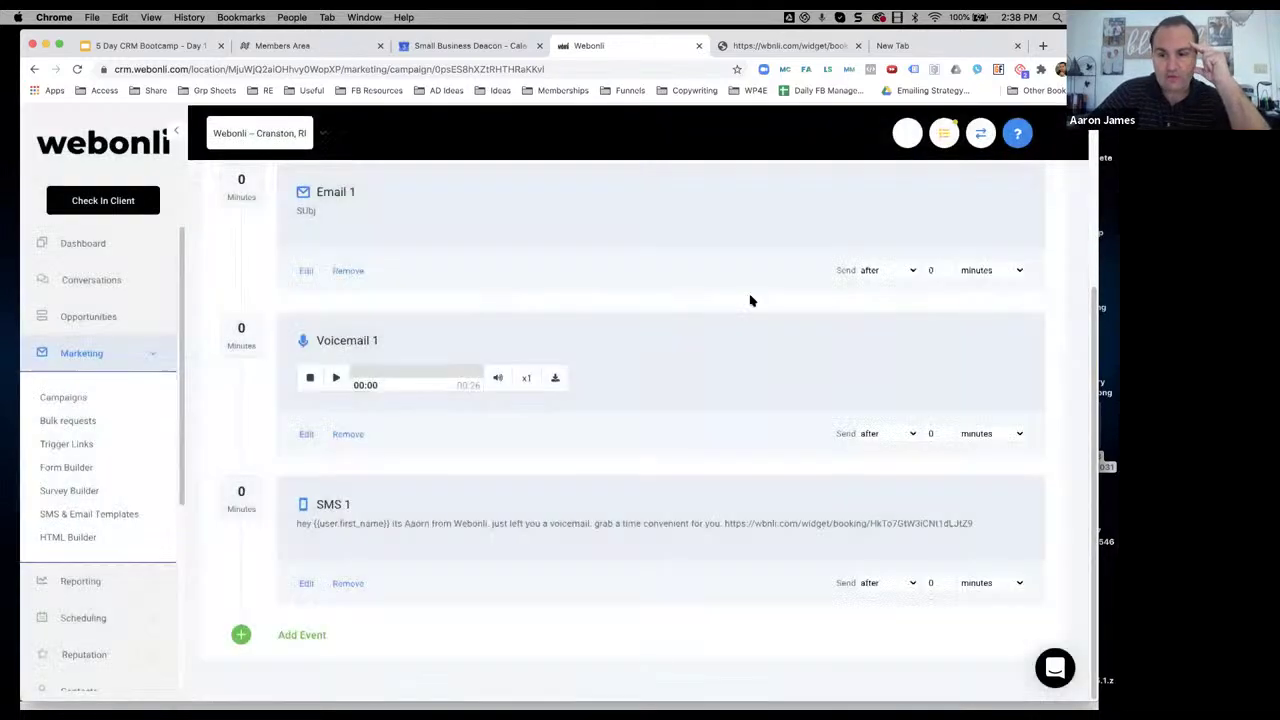
Create a trigger link named after the user's main calendar, pointing to the booking URL
{"action": "left_click", "coordinate": [62, 443]}
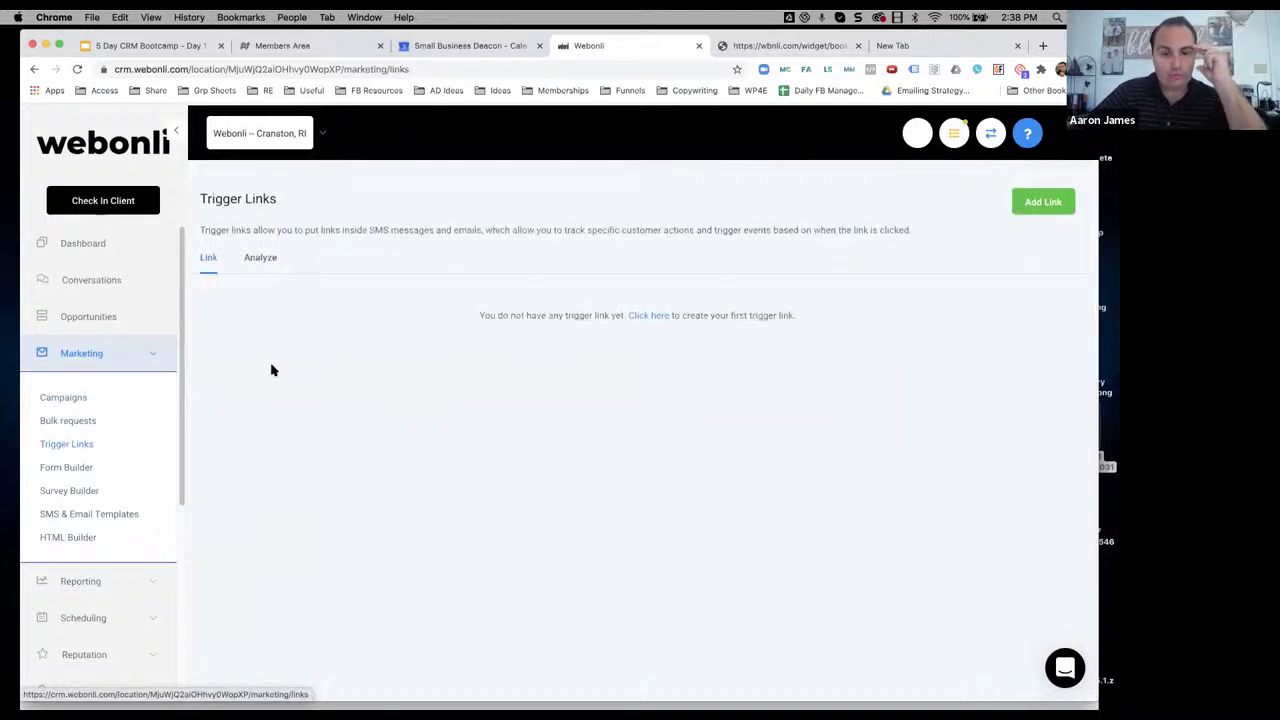
{"action": "left_click", "coordinate": [1032, 203]}
{"action": "left_click", "coordinate": [495, 220]}
{"action": "type", "text": "Aaron's "}
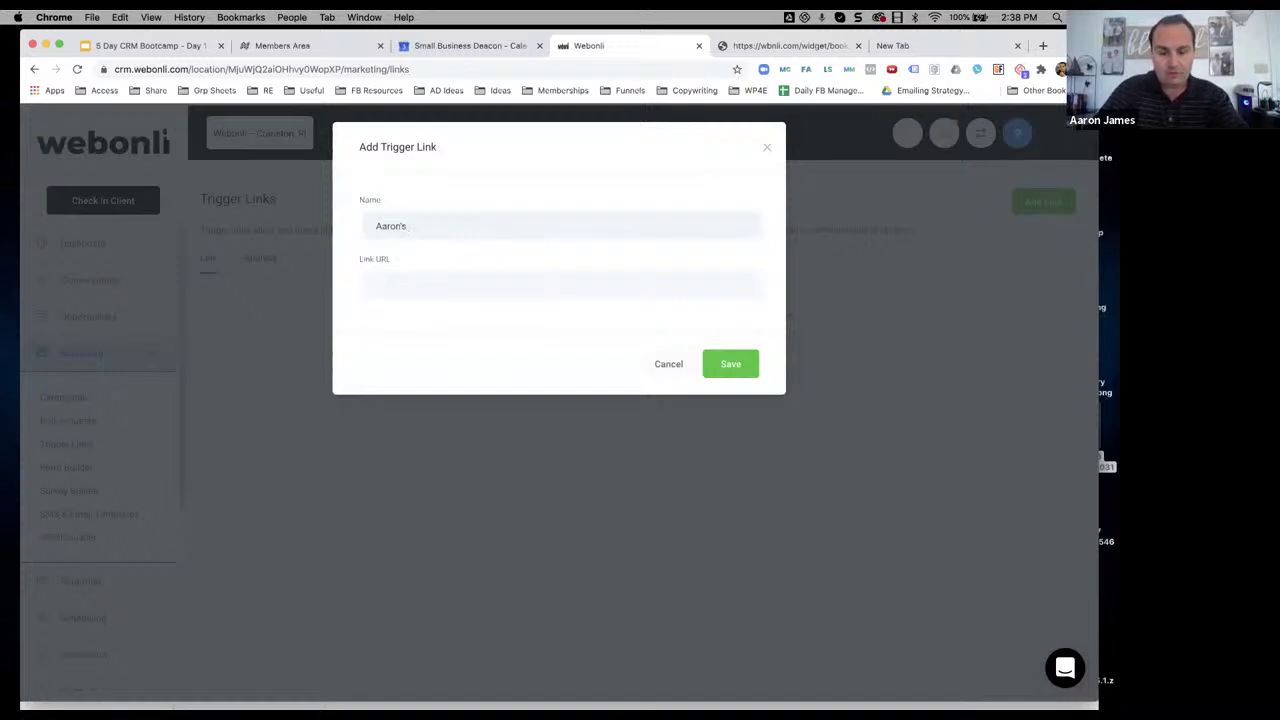
{"action": "type", "text": "Main Calendar"}
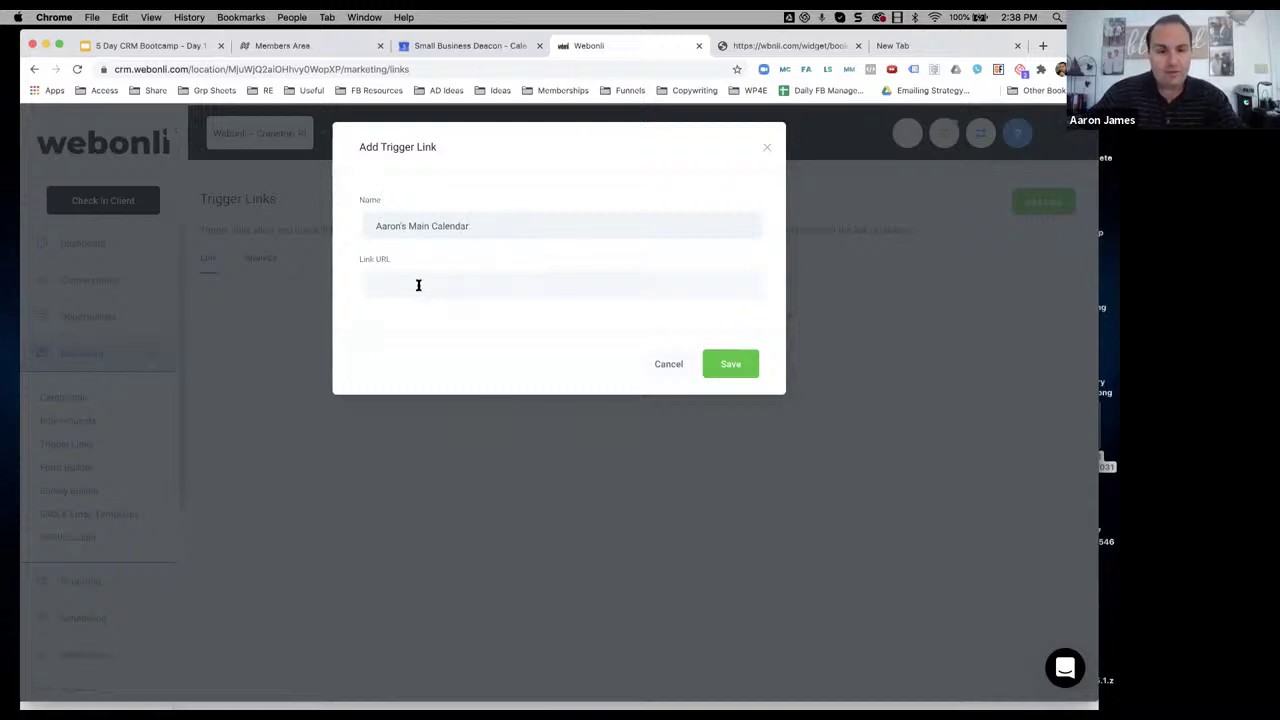
{"action": "left_click", "coordinate": [419, 284]}
{"action": "key", "text": "super+v"}
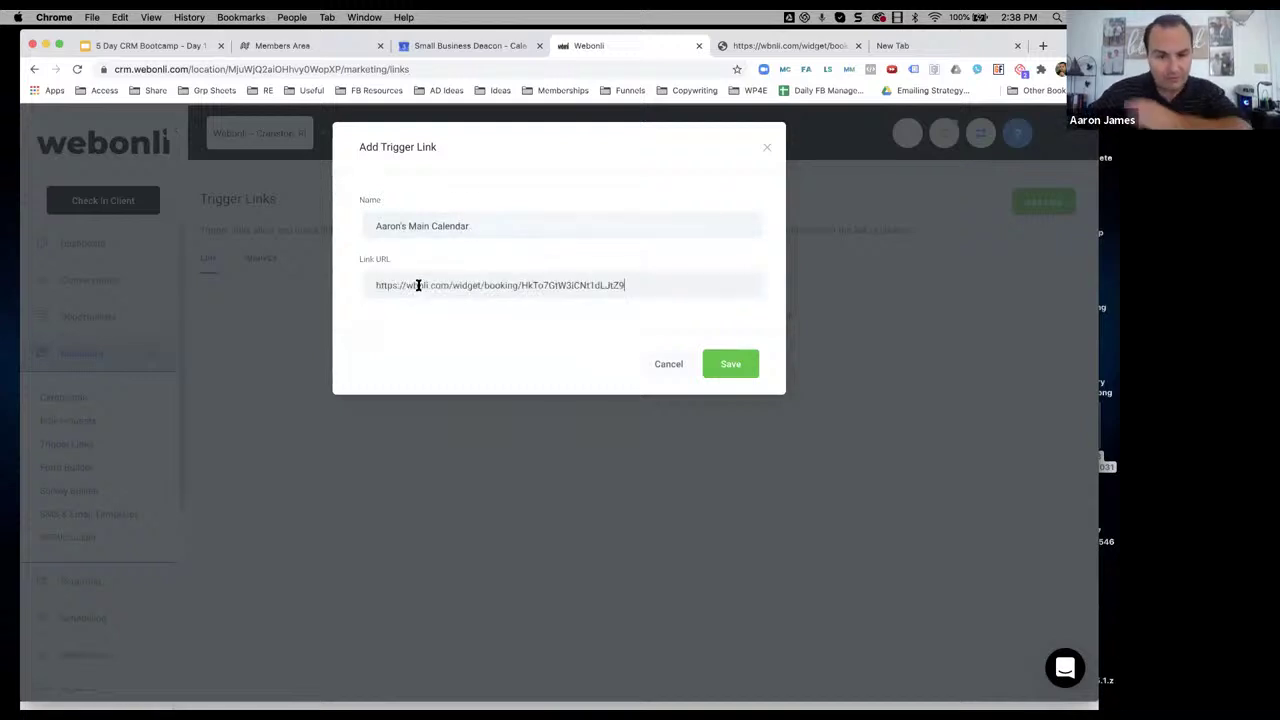
{"action": "left_click", "coordinate": [726, 367]}
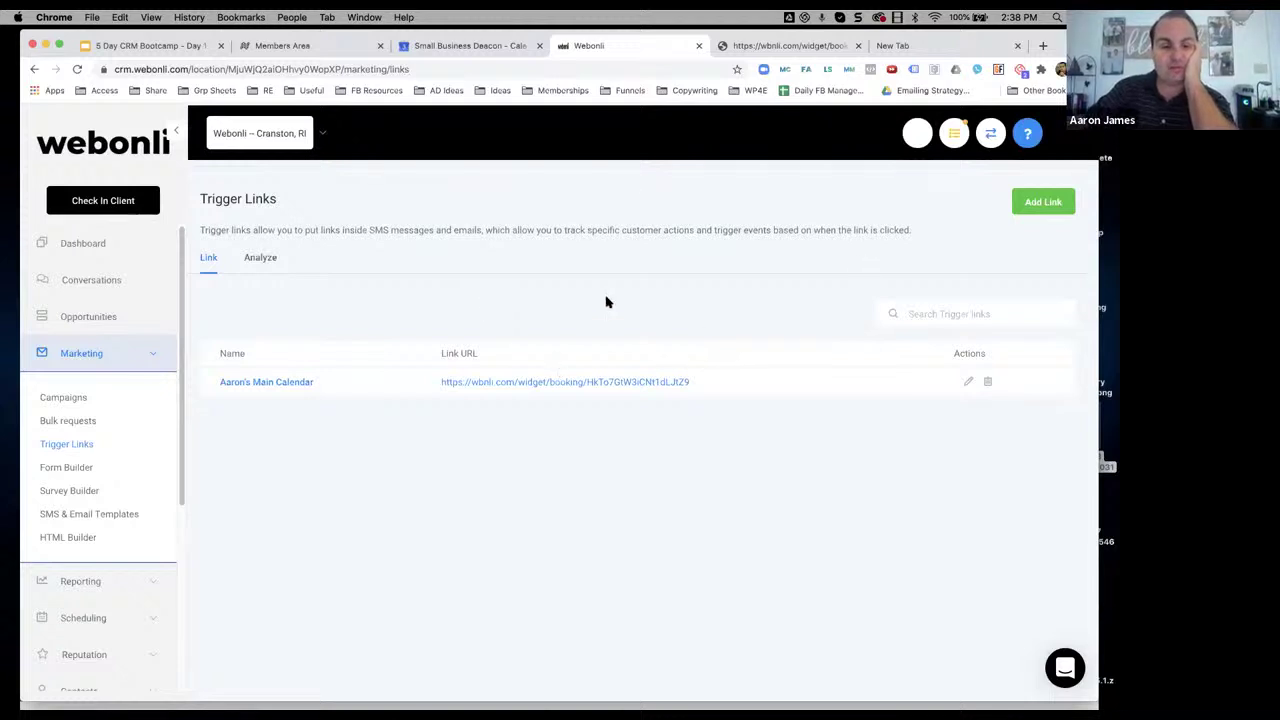
{"action": "left_click", "coordinate": [80, 402]}
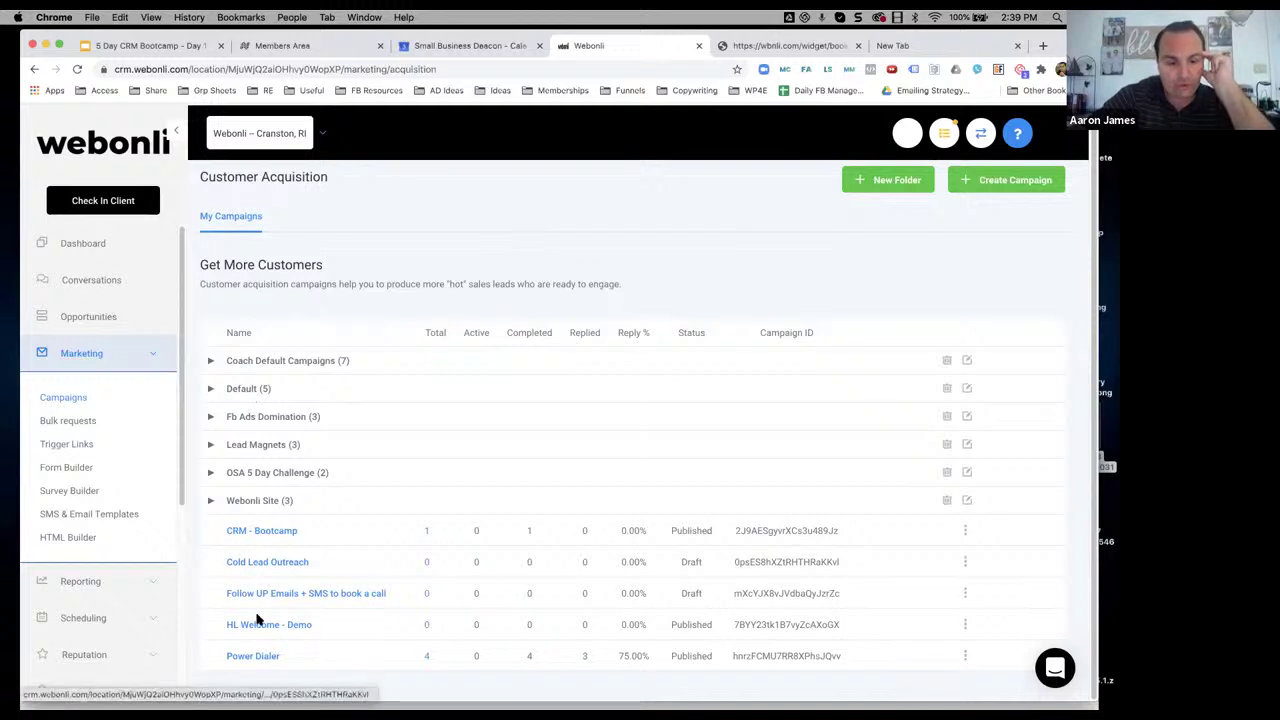
Insert the main calendar trigger link into Cold Lead Outreach's SMS 1 message
{"action": "left_click", "coordinate": [272, 562]}
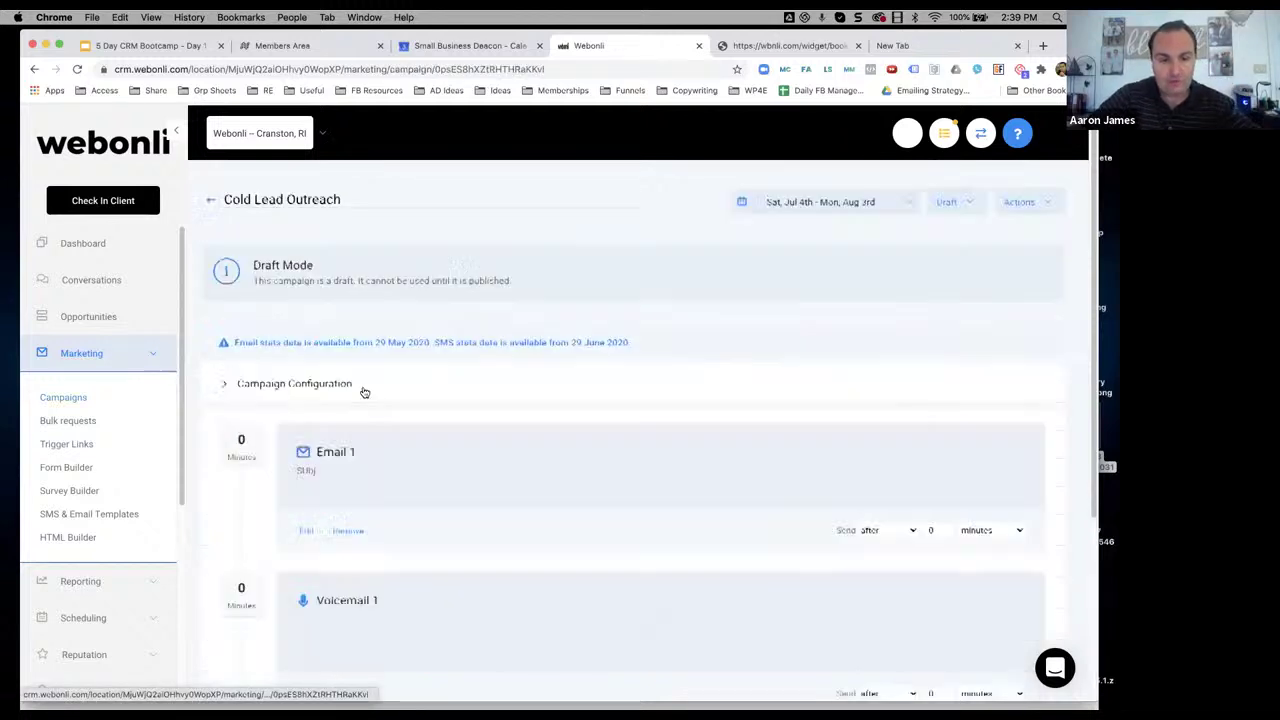
{"action": "scroll", "coordinate": [375, 381], "scroll_direction": "down", "scroll_amount": 5}
{"action": "left_click", "coordinate": [306, 583]}
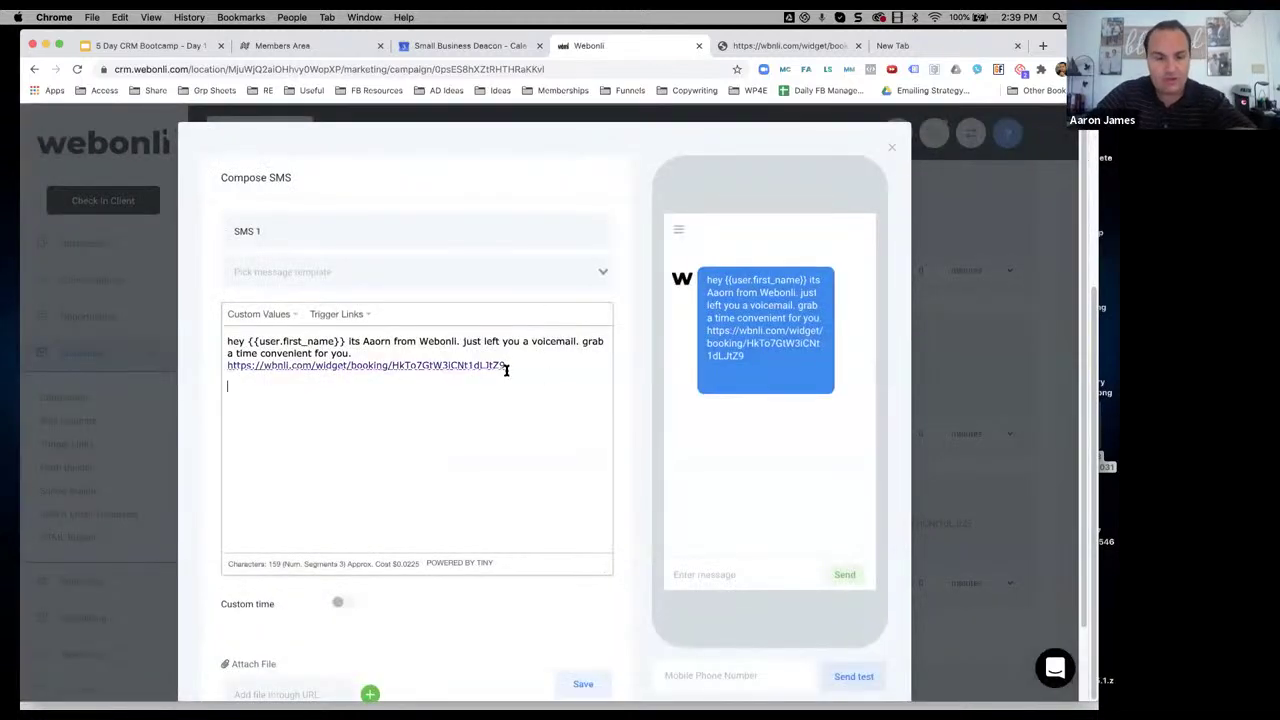
{"action": "left_click", "coordinate": [340, 314]}
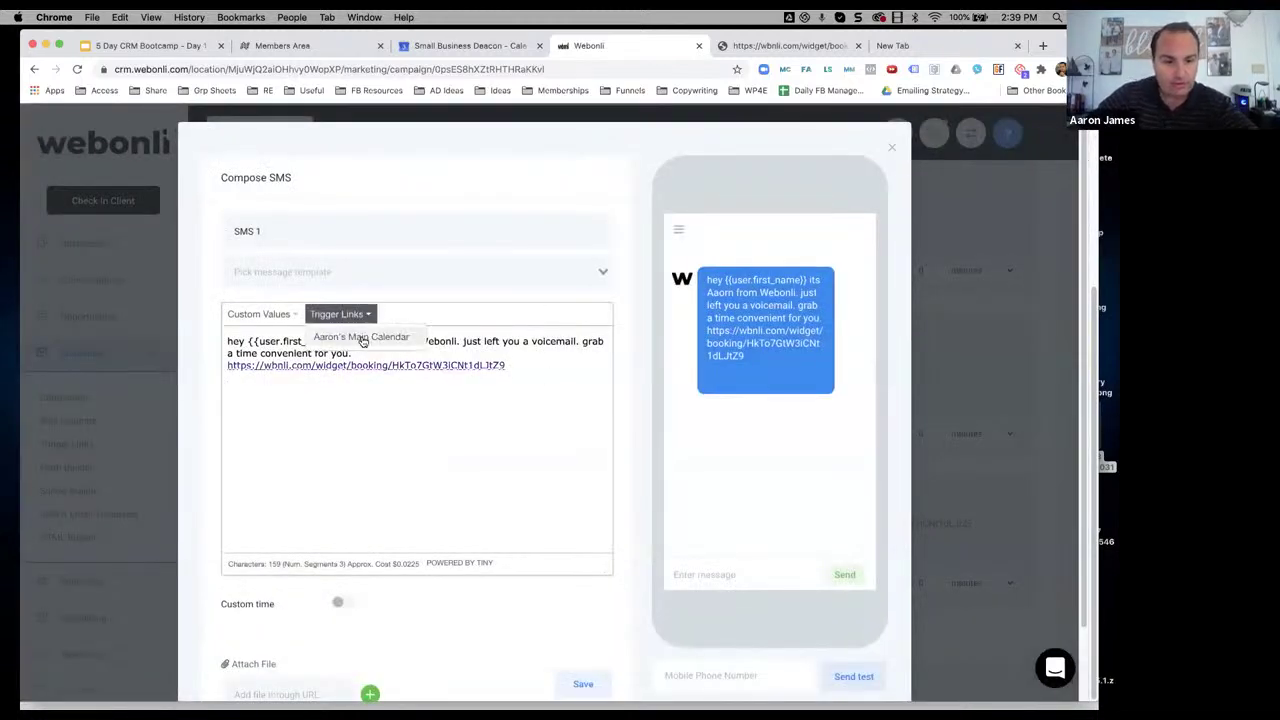
{"action": "left_click", "coordinate": [362, 337]}
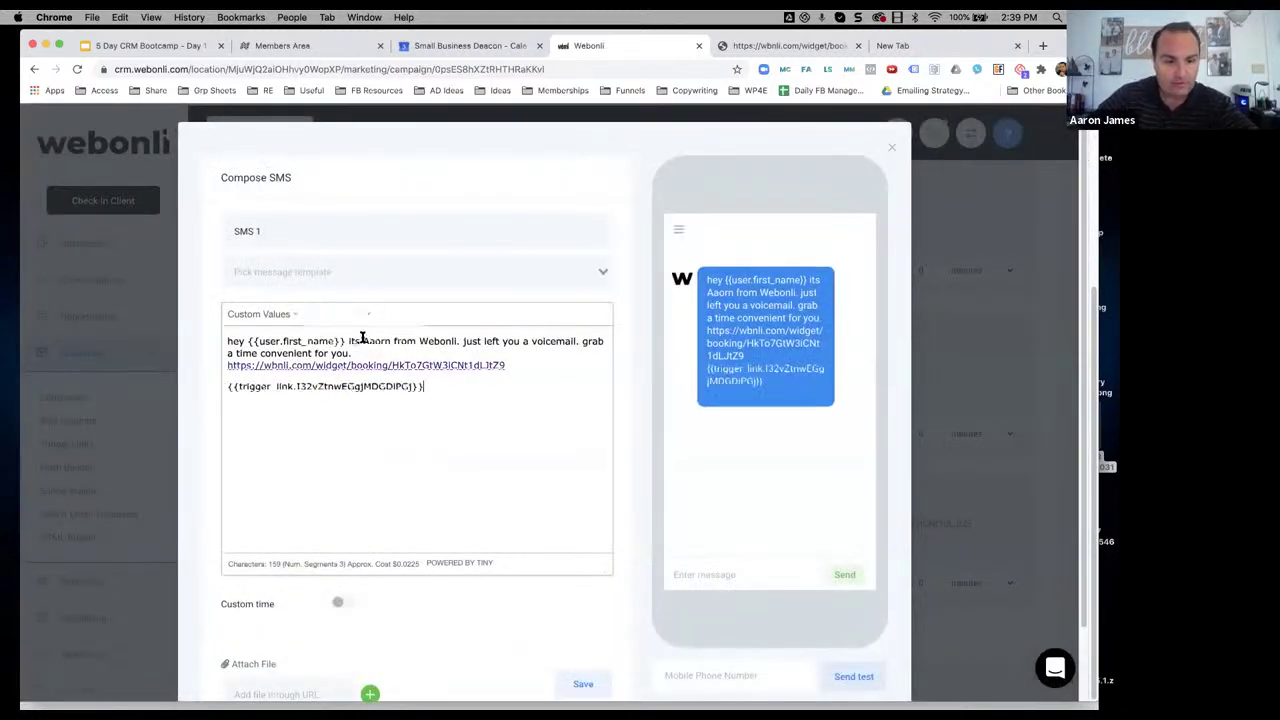
Select and delete the raw booking URL line from the message
{"action": "triple_click", "coordinate": [509, 364]}
{"action": "left_click_drag", "start_coordinate": [509, 364], "coordinate": [222, 368]}
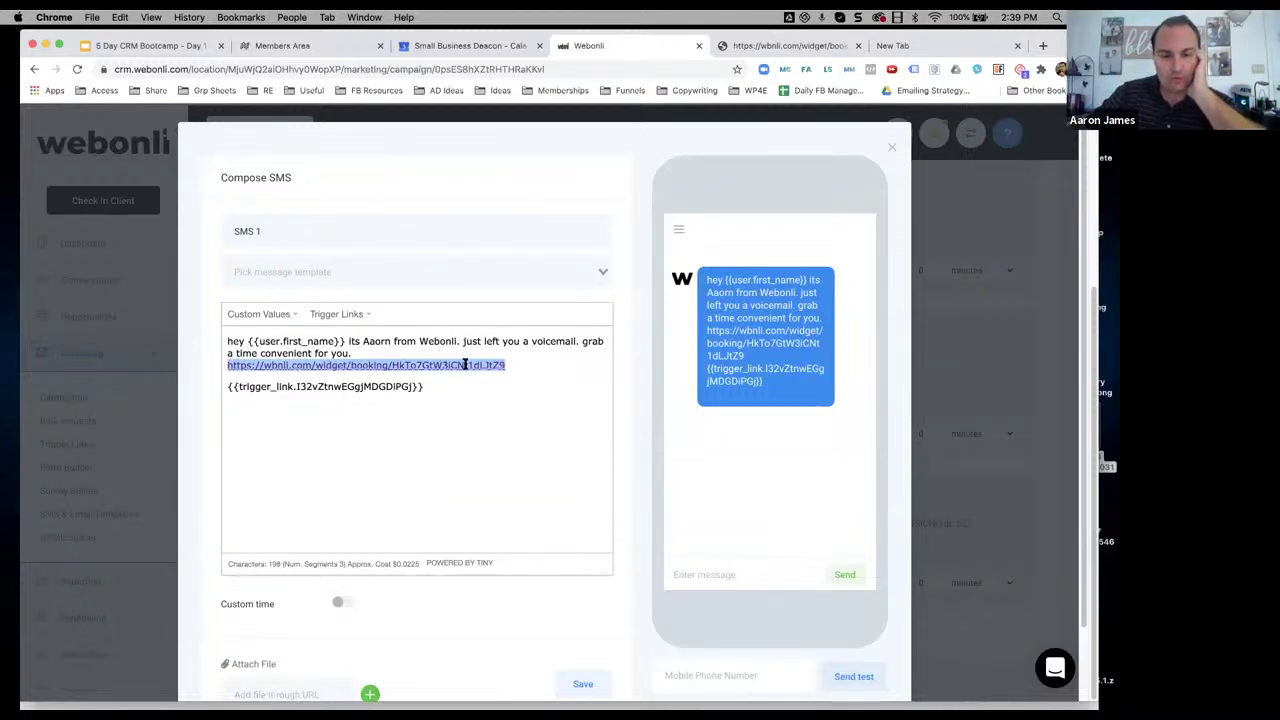
{"action": "left_click", "coordinate": [504, 392]}
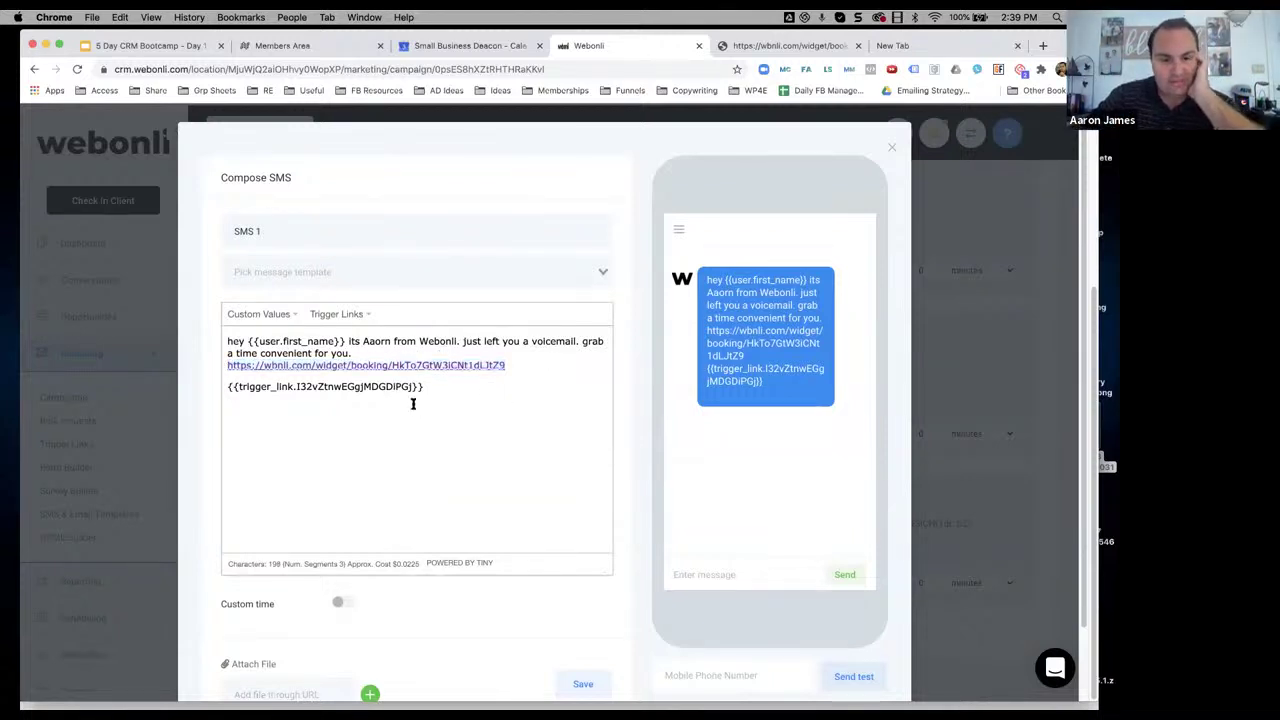
{"action": "left_click", "coordinate": [229, 396]}
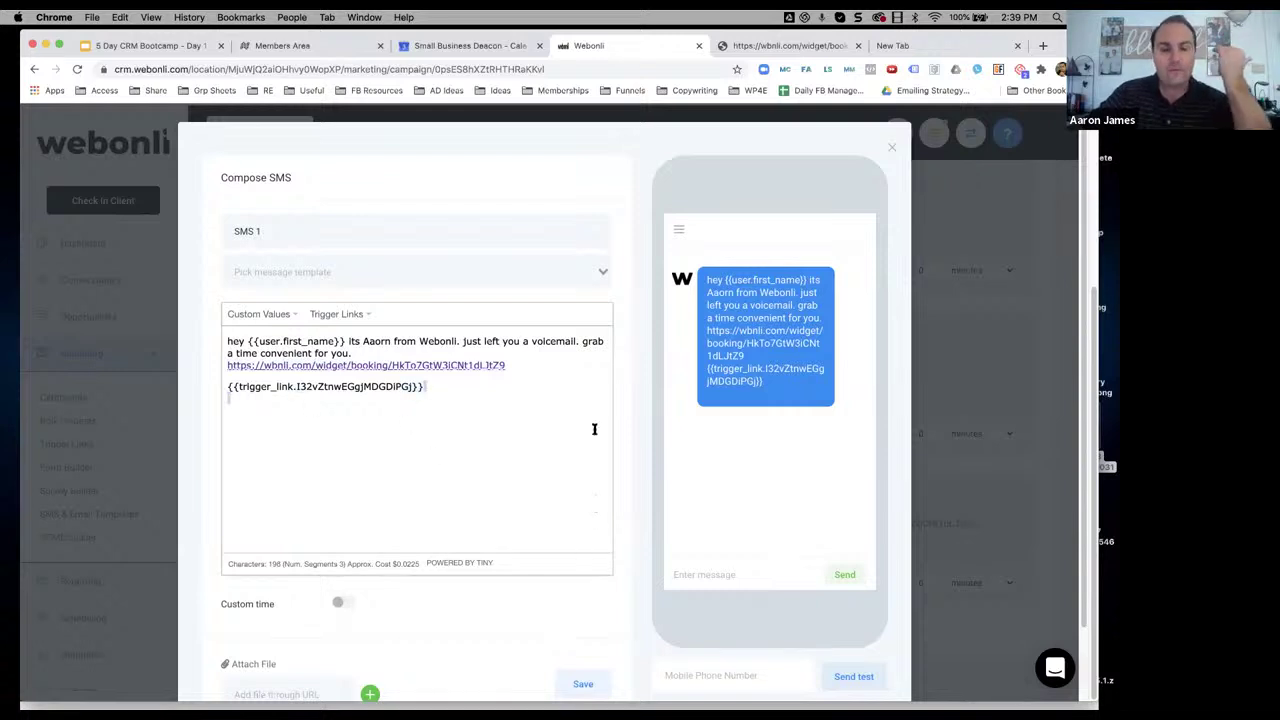
{"action": "left_click_drag", "start_coordinate": [514, 364], "coordinate": [208, 369]}
{"action": "left_click", "coordinate": [226, 386]}
{"action": "left_click_drag", "start_coordinate": [504, 366], "coordinate": [227, 366]}
{"action": "key", "text": "BackSpace"}
{"action": "key", "text": "BackSpace"}
{"action": "key", "text": "BackSpace"}
{"action": "key", "text": "BackSpace"}
{"action": "key", "text": "BackSpace"}
{"action": "key", "text": "BackSpace"}
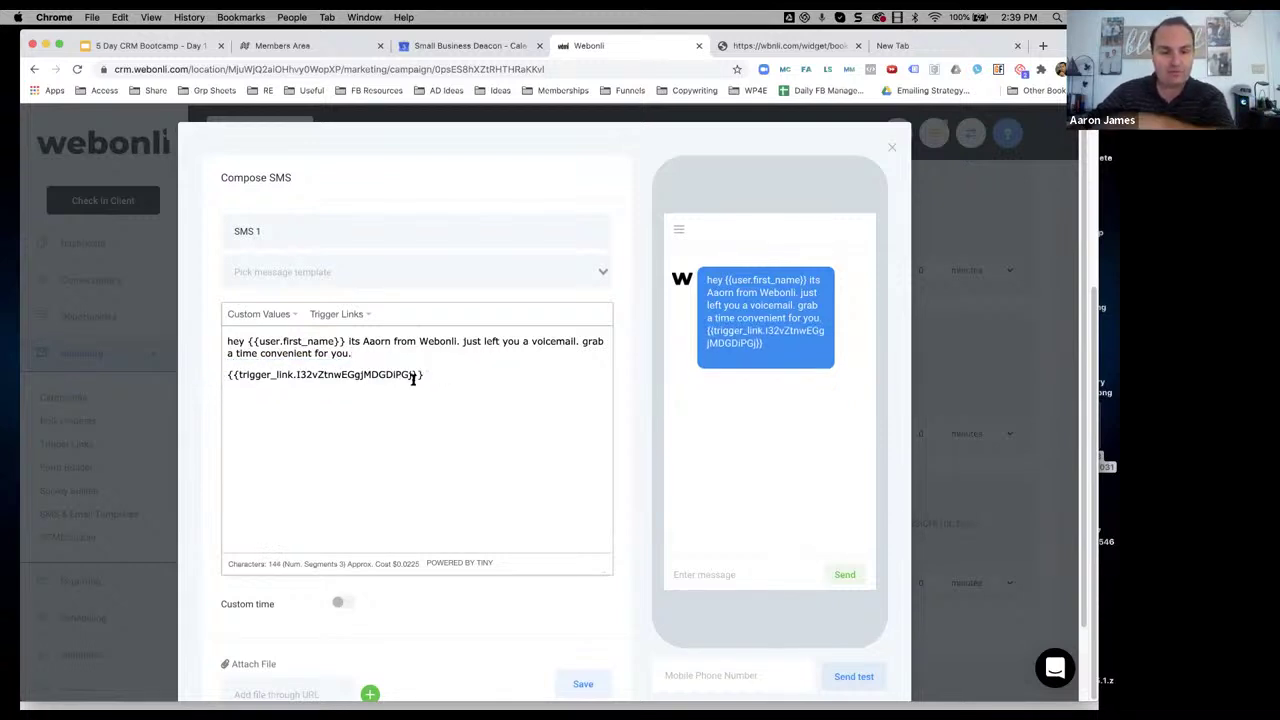
Correct the misspelled sender name in the SMS 1 text
{"action": "left_click", "coordinate": [541, 431]}
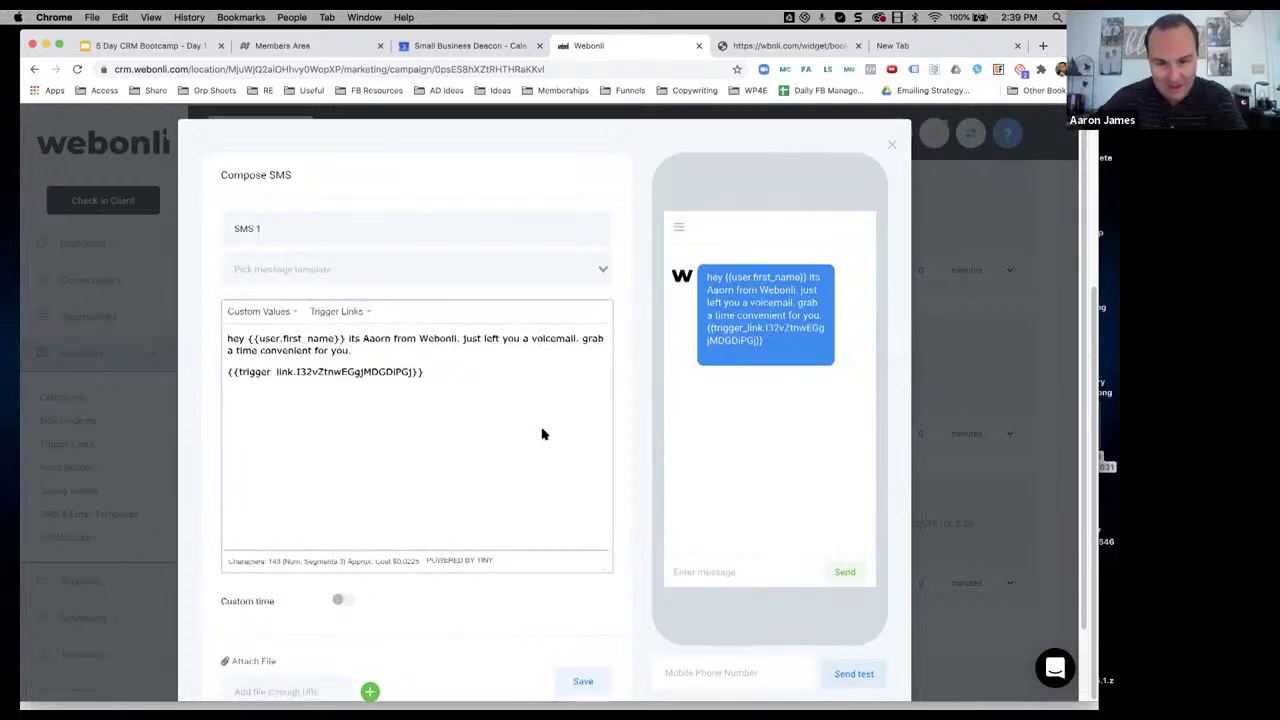
{"action": "scroll", "coordinate": [495, 362], "scroll_direction": "down", "scroll_amount": 1}
{"action": "scroll", "coordinate": [320, 385], "scroll_direction": "down", "scroll_amount": 2}
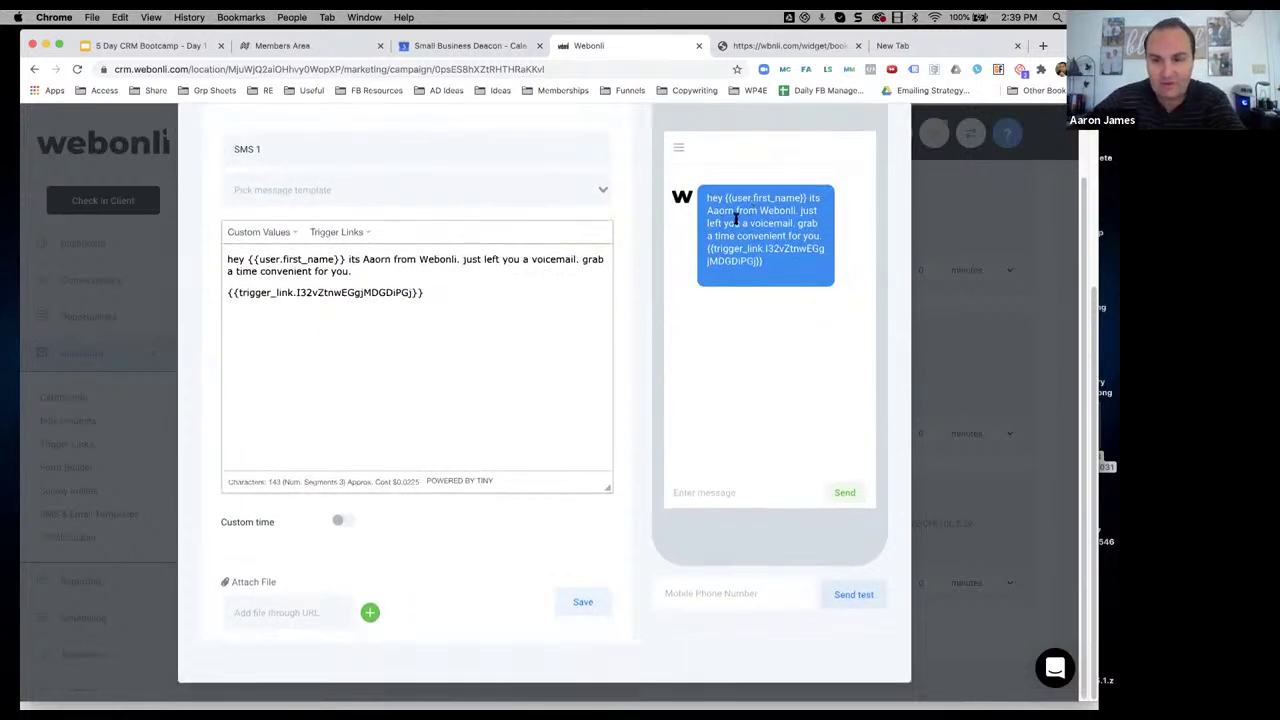
{"action": "left_click", "coordinate": [380, 259]}
{"action": "key", "text": "BackSpace"}
{"action": "key", "text": "Right"}
{"action": "type", "text": "o"}
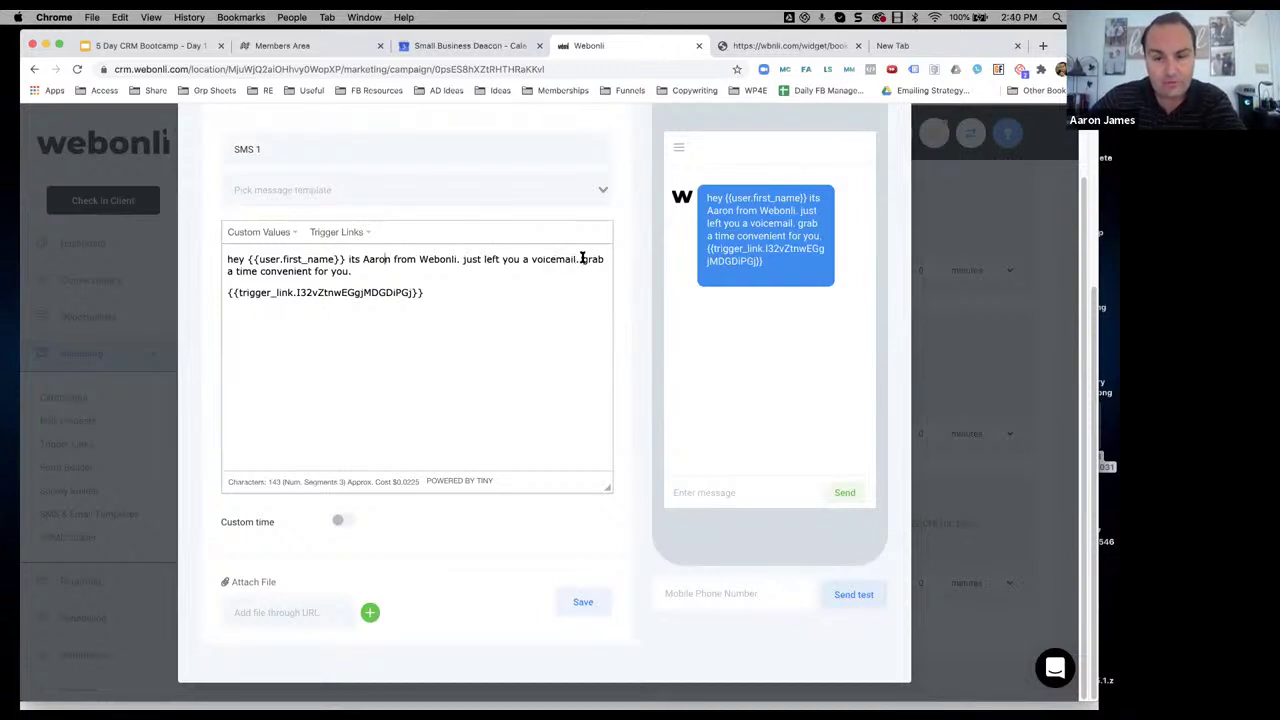
Delete 'grab a time convenient for you.', add a blank line before the trigger link, and save
{"action": "left_click_drag", "start_coordinate": [581, 259], "coordinate": [356, 269]}
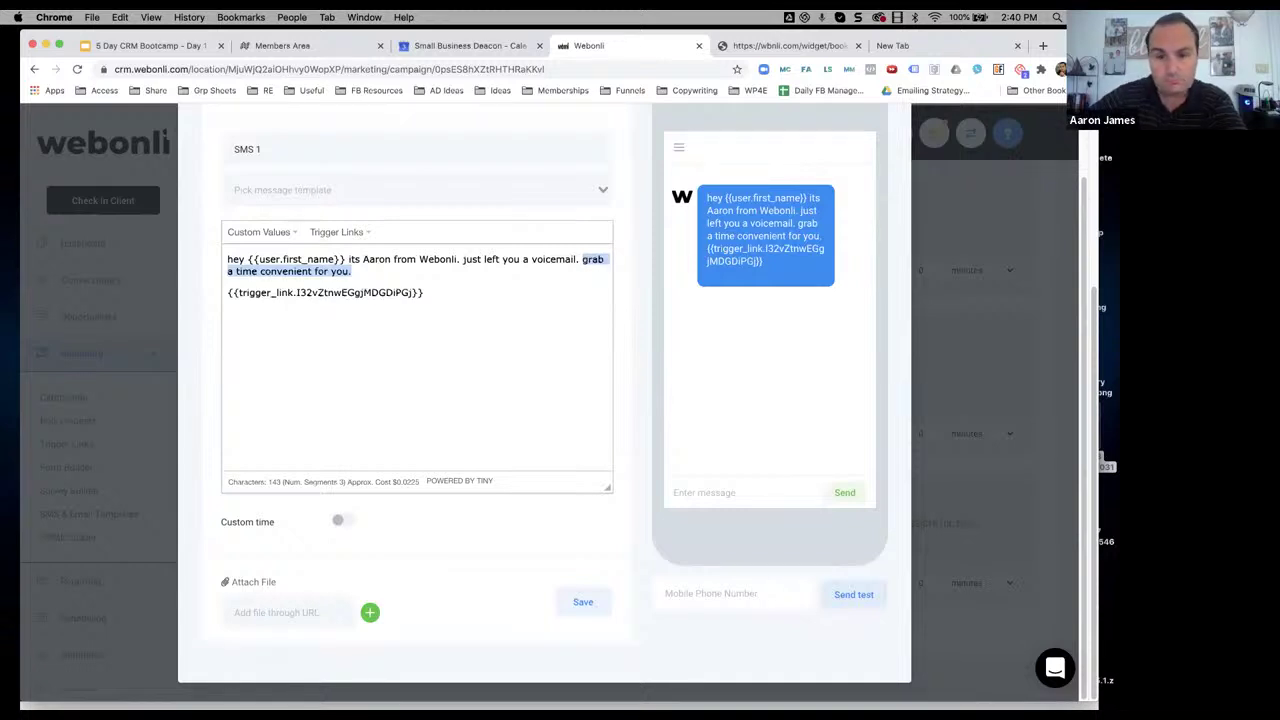
{"action": "key", "text": "BackSpace"}
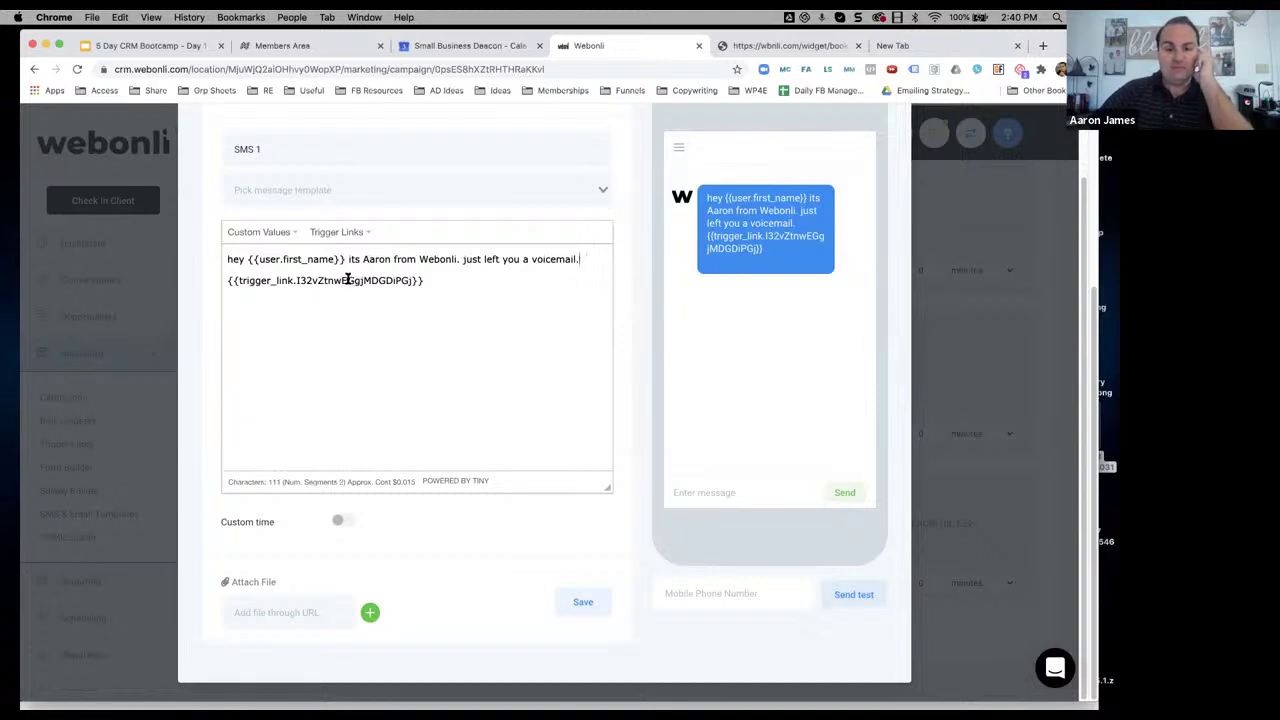
{"action": "key", "text": "Return"}
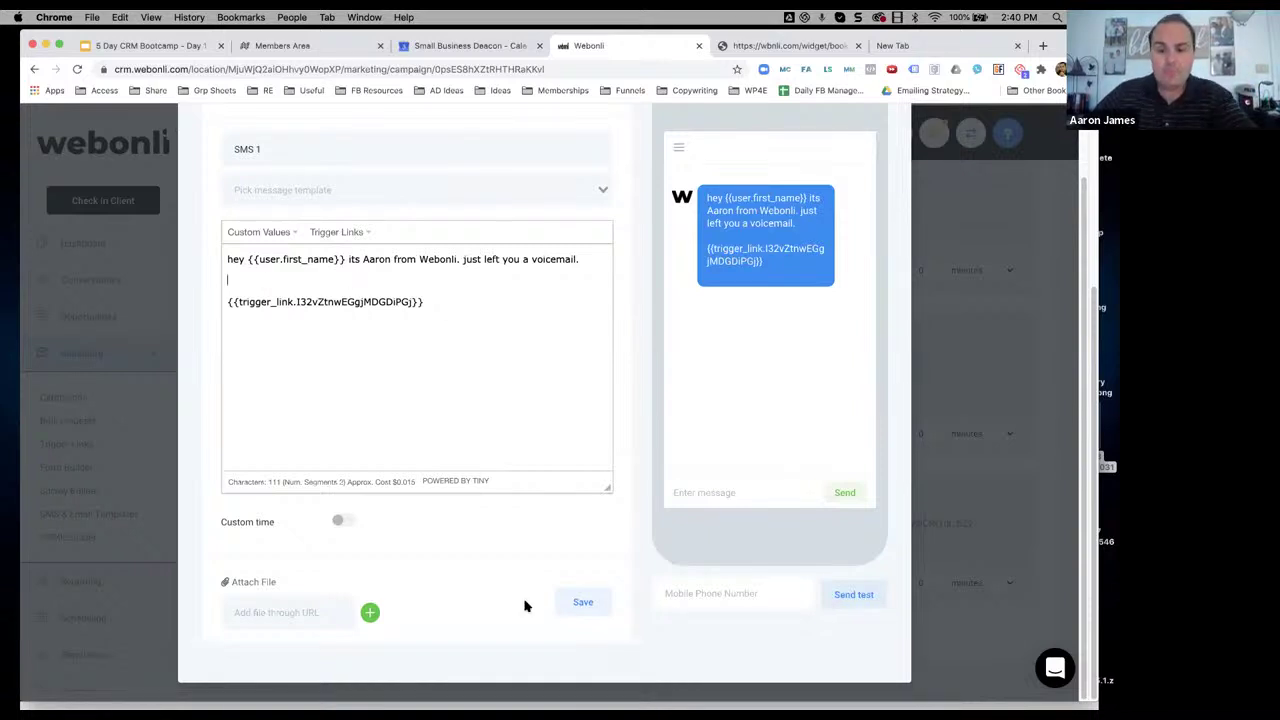
{"action": "left_click", "coordinate": [583, 602]}
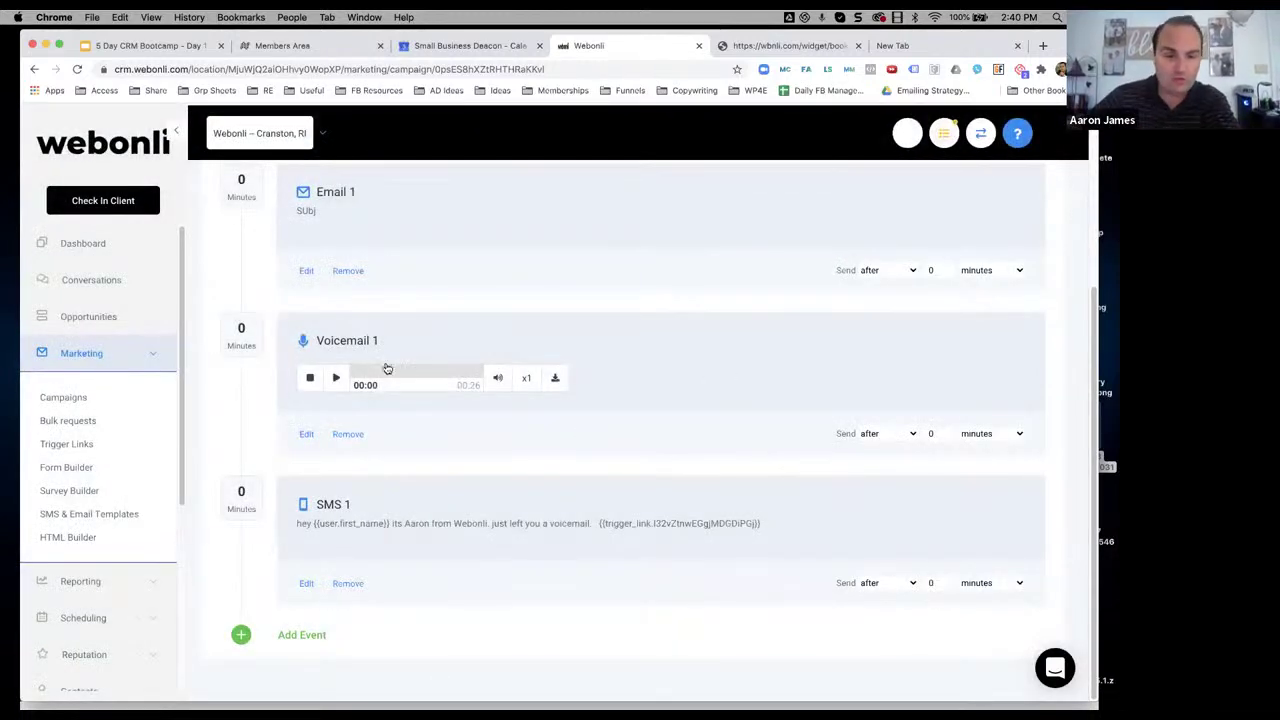
Change the SMS 1 delay from 5 to 10 minutes and the Voicemail 1 delay from 0 to 2 minutes
{"action": "mouse_move", "coordinate": [940, 580]}
{"action": "left_mouse_down"}
{"action": "mouse_move", "coordinate": [911, 586]}
{"action": "mouse_move", "coordinate": [940, 582]}
{"action": "left_mouse_up"}
{"action": "left_click", "coordinate": [940, 580]}
{"action": "key", "text": "BackSpace"}
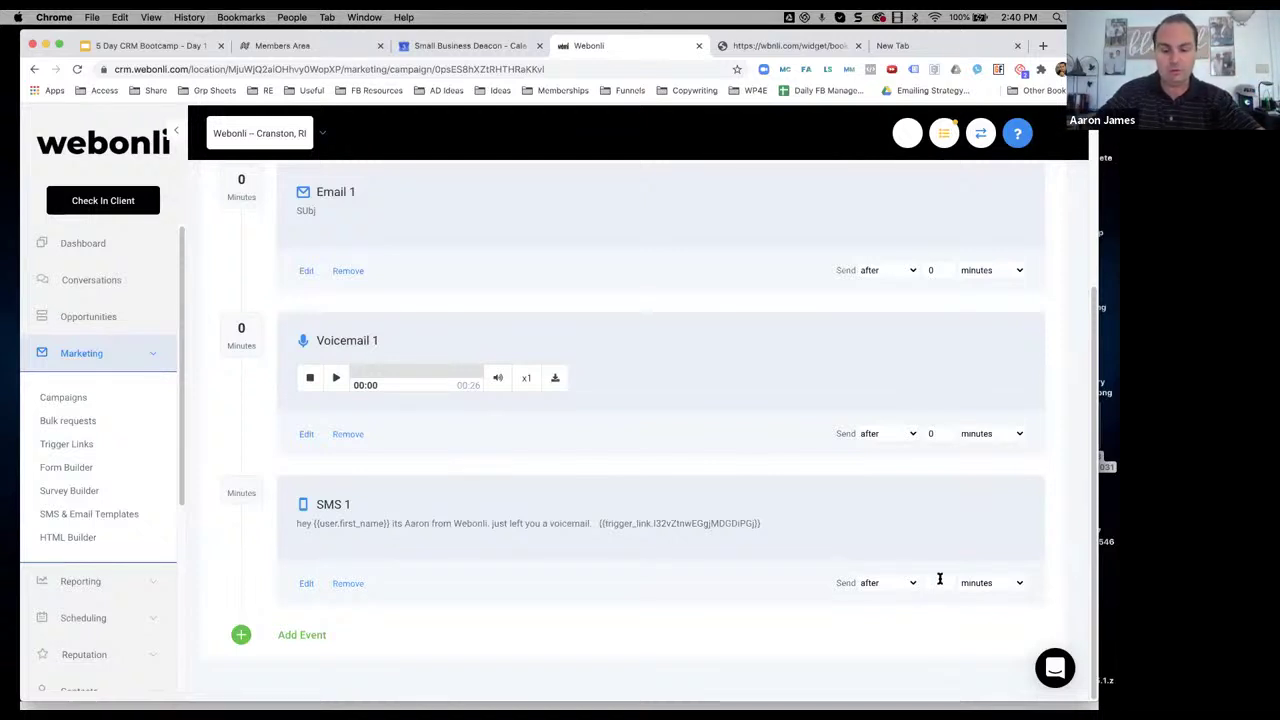
{"action": "type", "text": "5"}
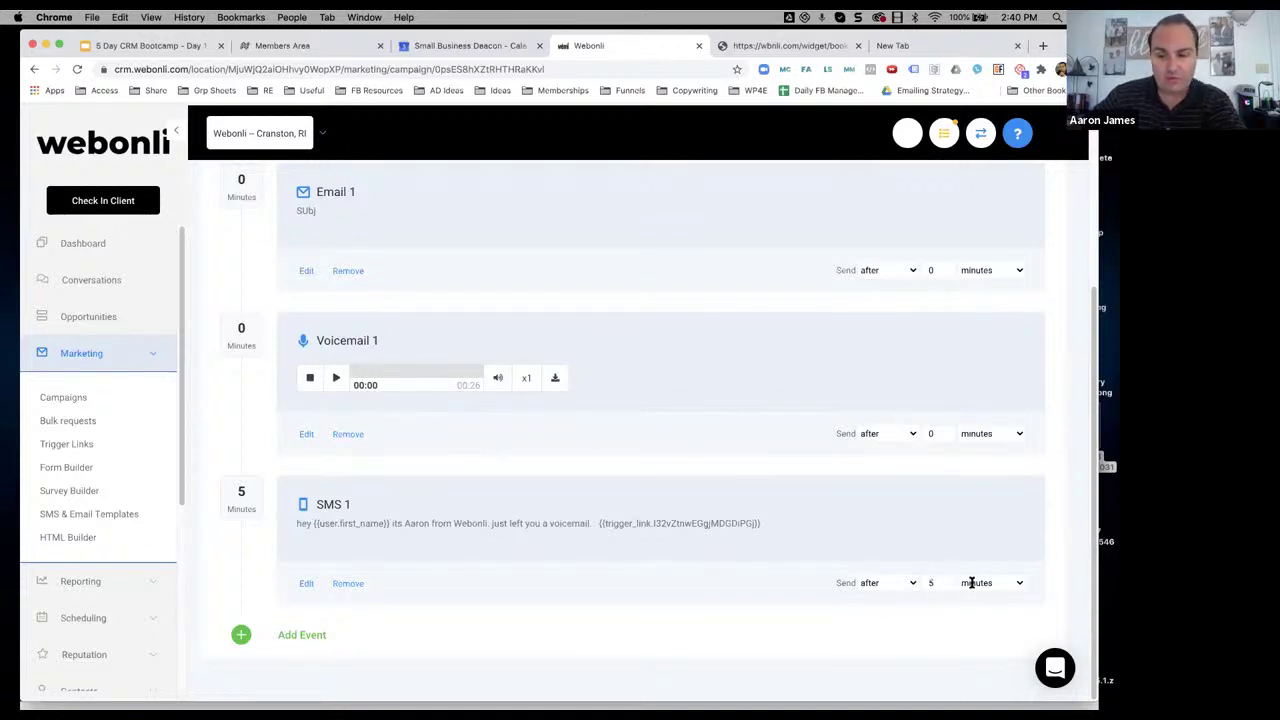
{"action": "left_click", "coordinate": [932, 580]}
{"action": "key", "text": "BackSpace"}
{"action": "type", "text": "10"}
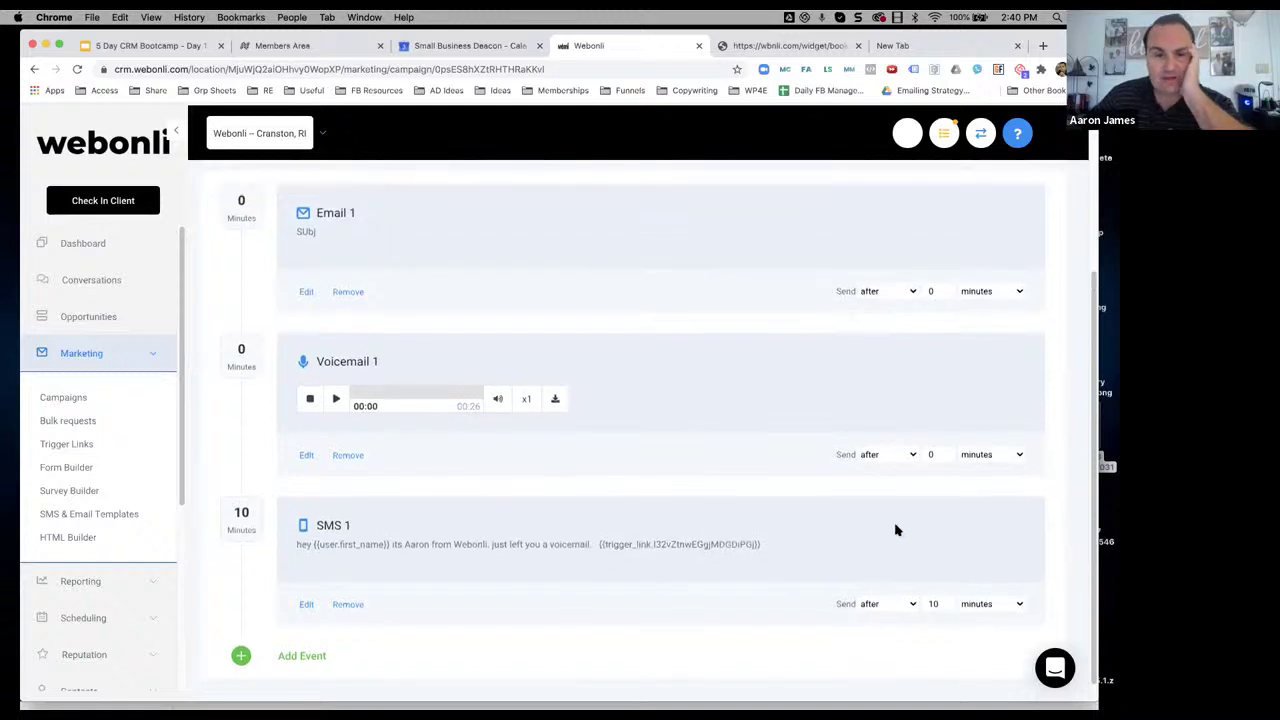
{"action": "scroll", "coordinate": [894, 529], "scroll_direction": "up", "scroll_amount": 1}
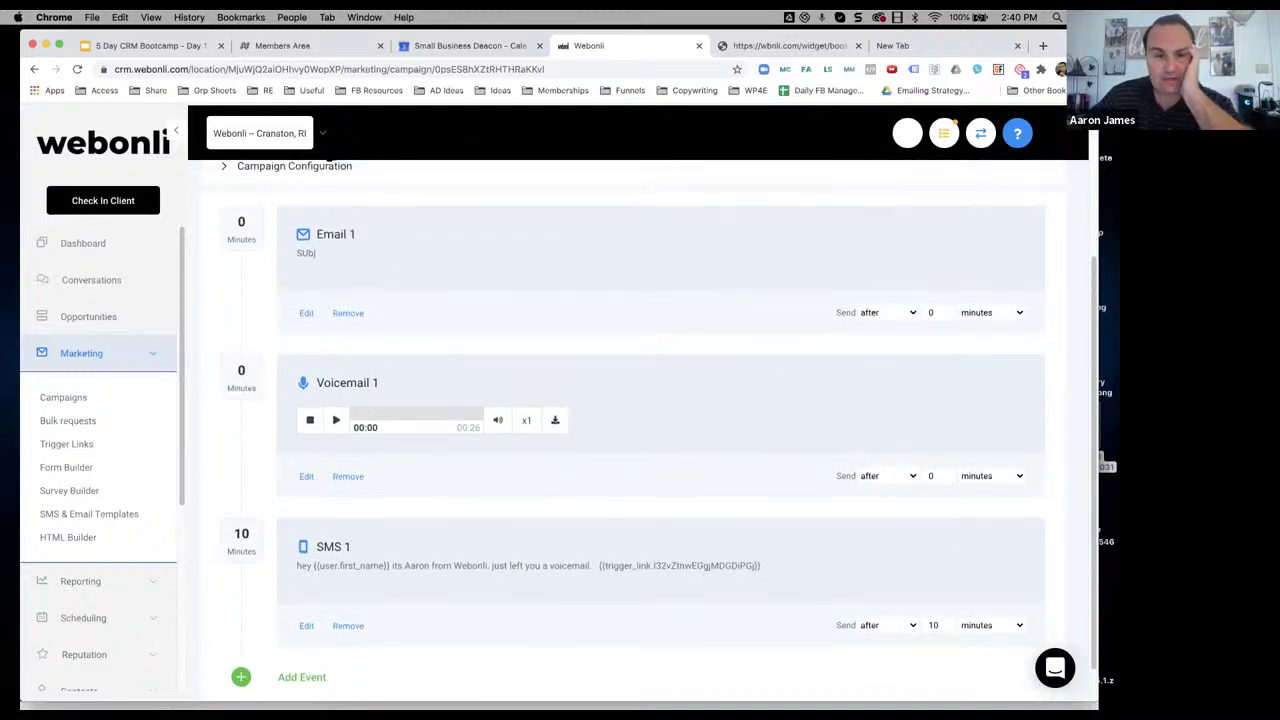
{"action": "left_click", "coordinate": [931, 476]}
{"action": "key", "text": "BackSpace"}
{"action": "type", "text": "2"}
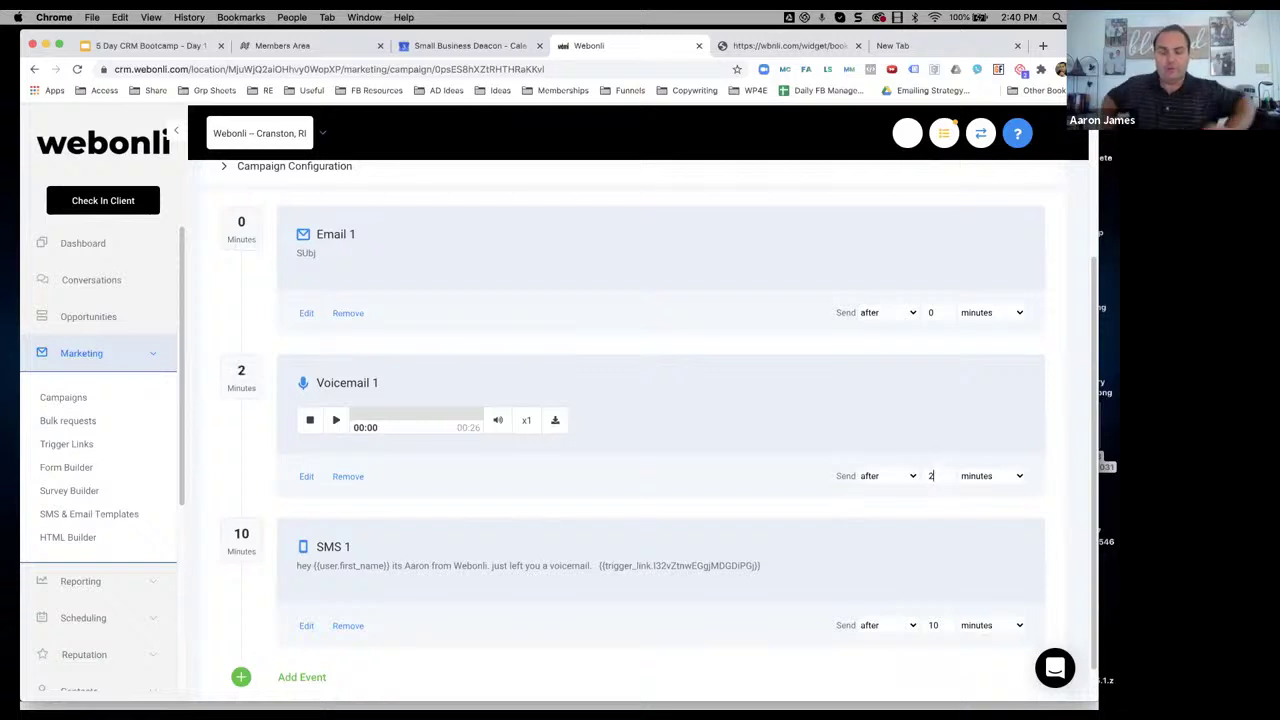
{"action": "left_click", "coordinate": [337, 421]}
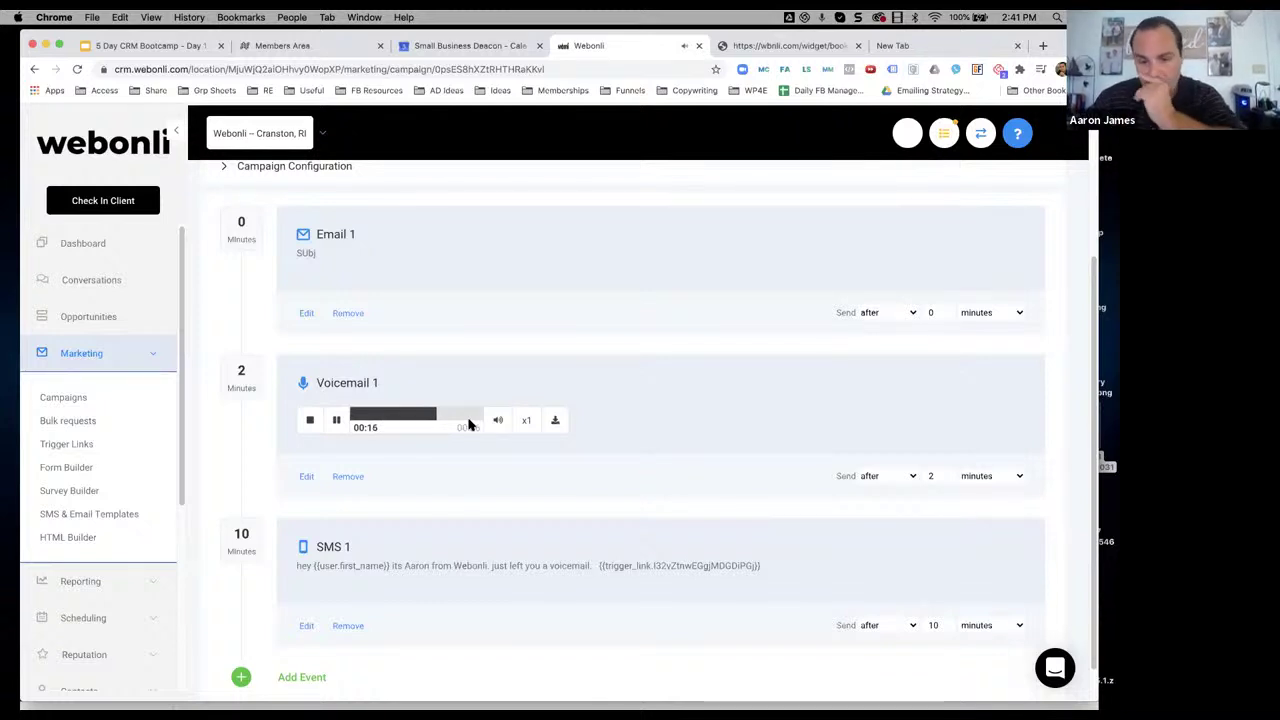
{"action": "left_click", "coordinate": [336, 420]}
{"action": "scroll", "coordinate": [797, 343], "scroll_direction": "down", "scroll_amount": 2}
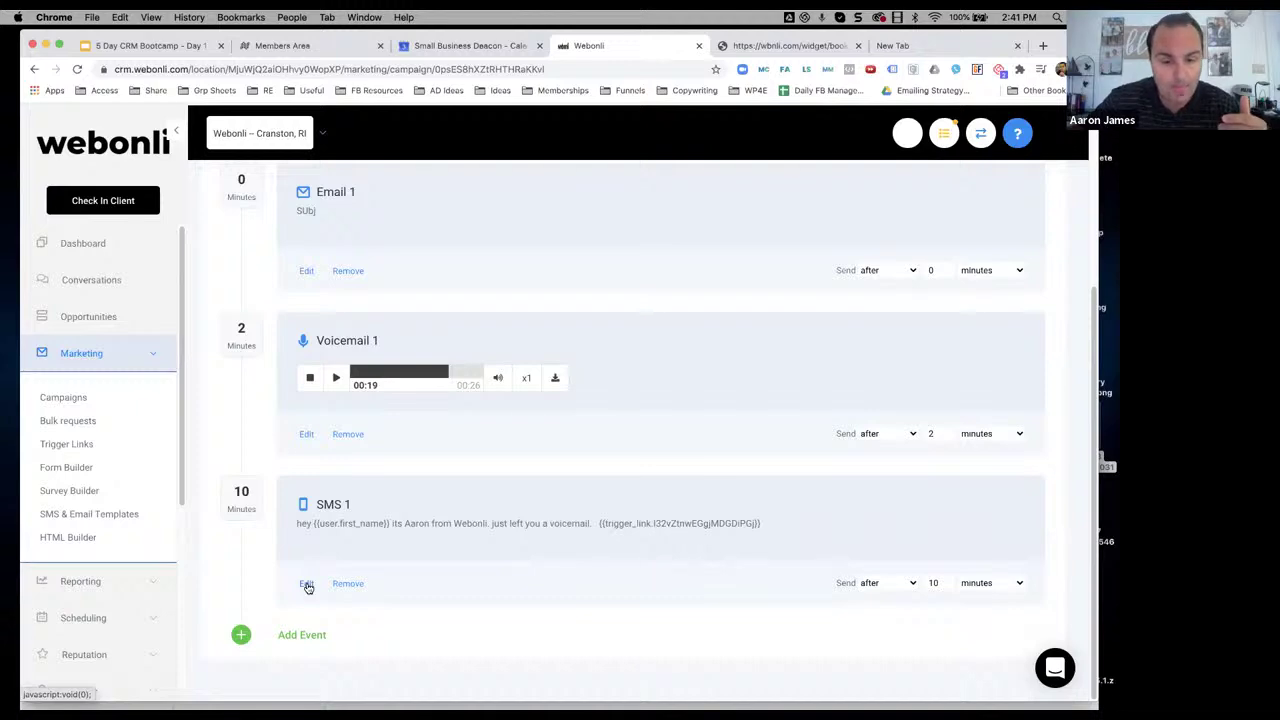
Replace SMS 1's trigger link line with an offer of the calendar link: '…let me know here. I'll send it right over.'
{"action": "left_click", "coordinate": [307, 585]}
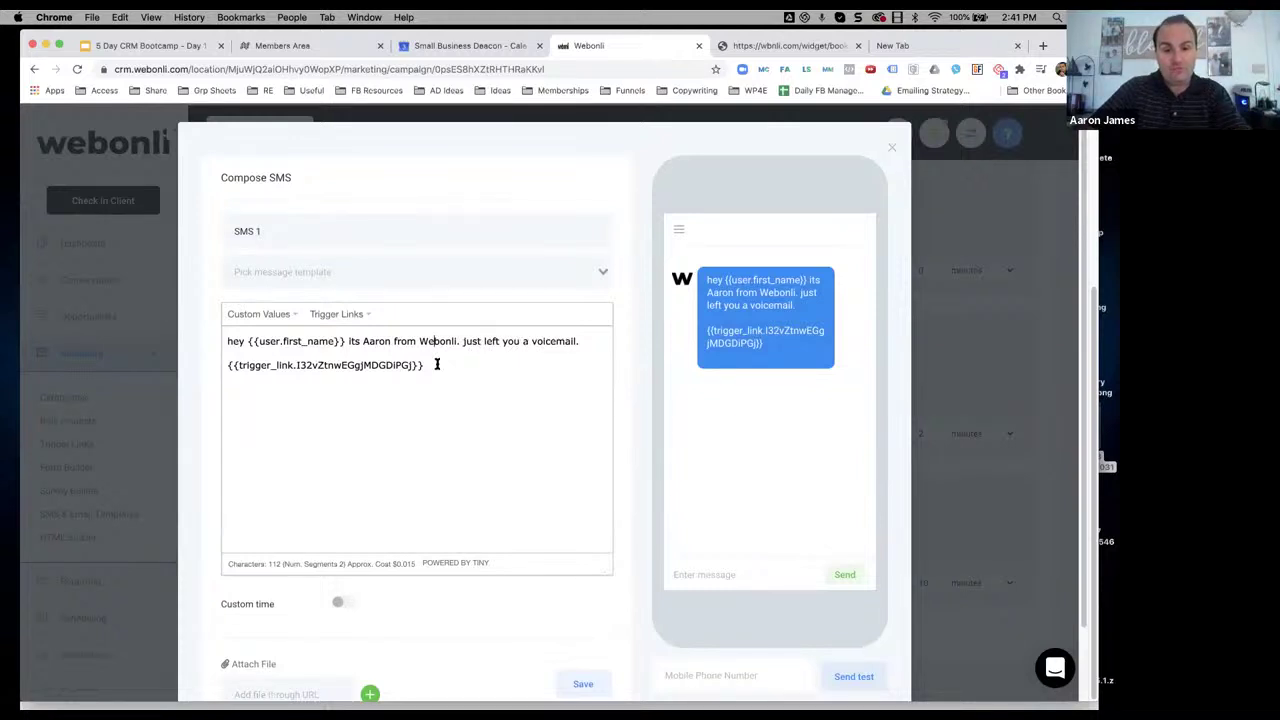
{"action": "left_click_drag", "start_coordinate": [437, 364], "coordinate": [221, 369]}
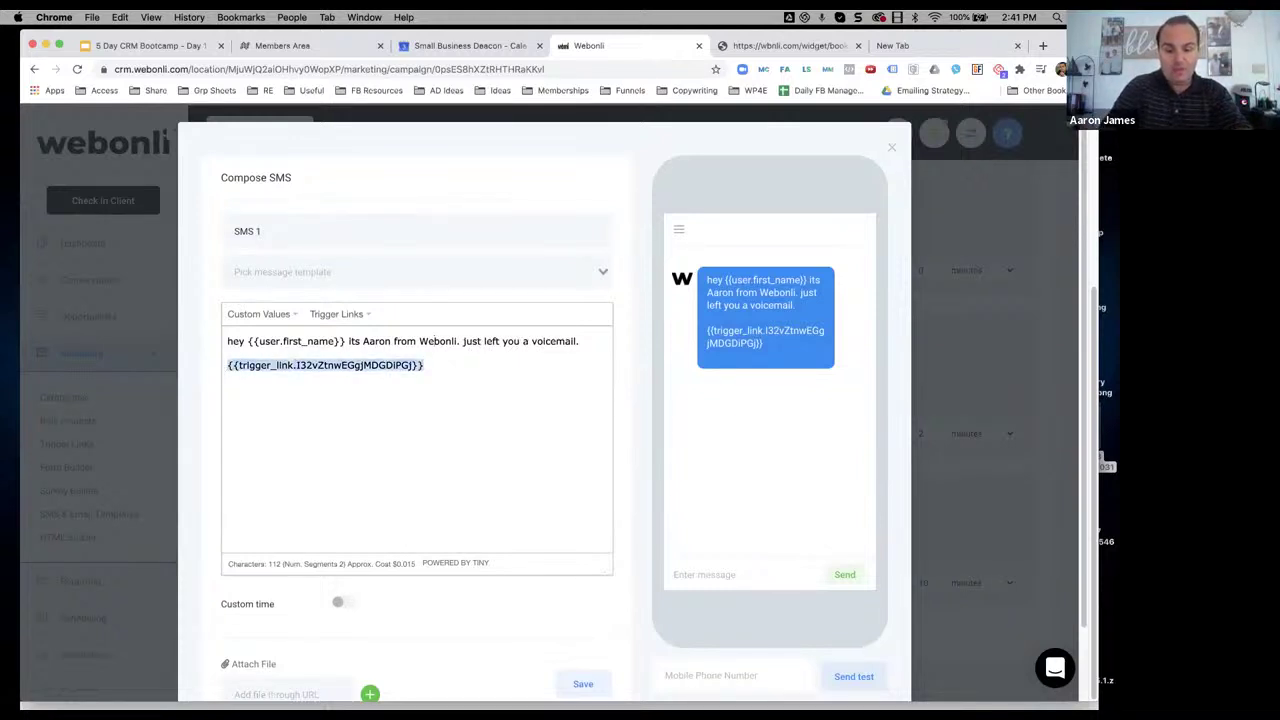
{"action": "type", "text": "If you needthat li"}
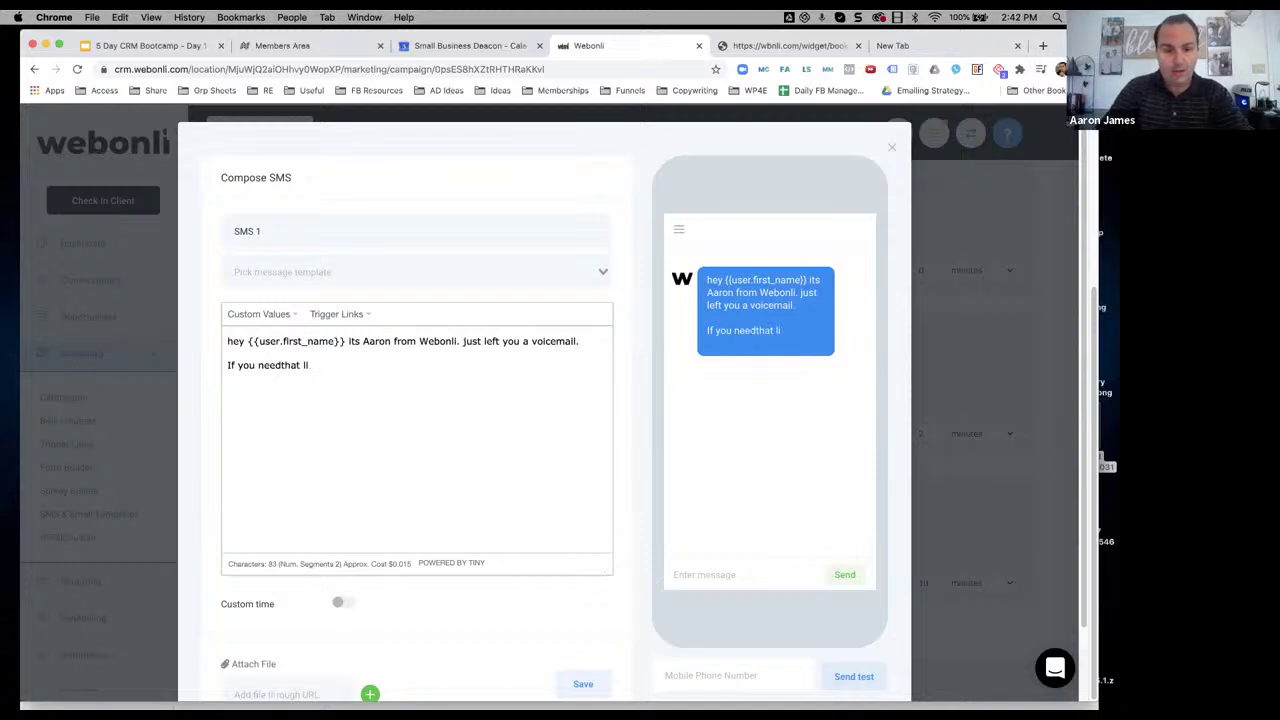
{"action": "type", "text": "nk just "}
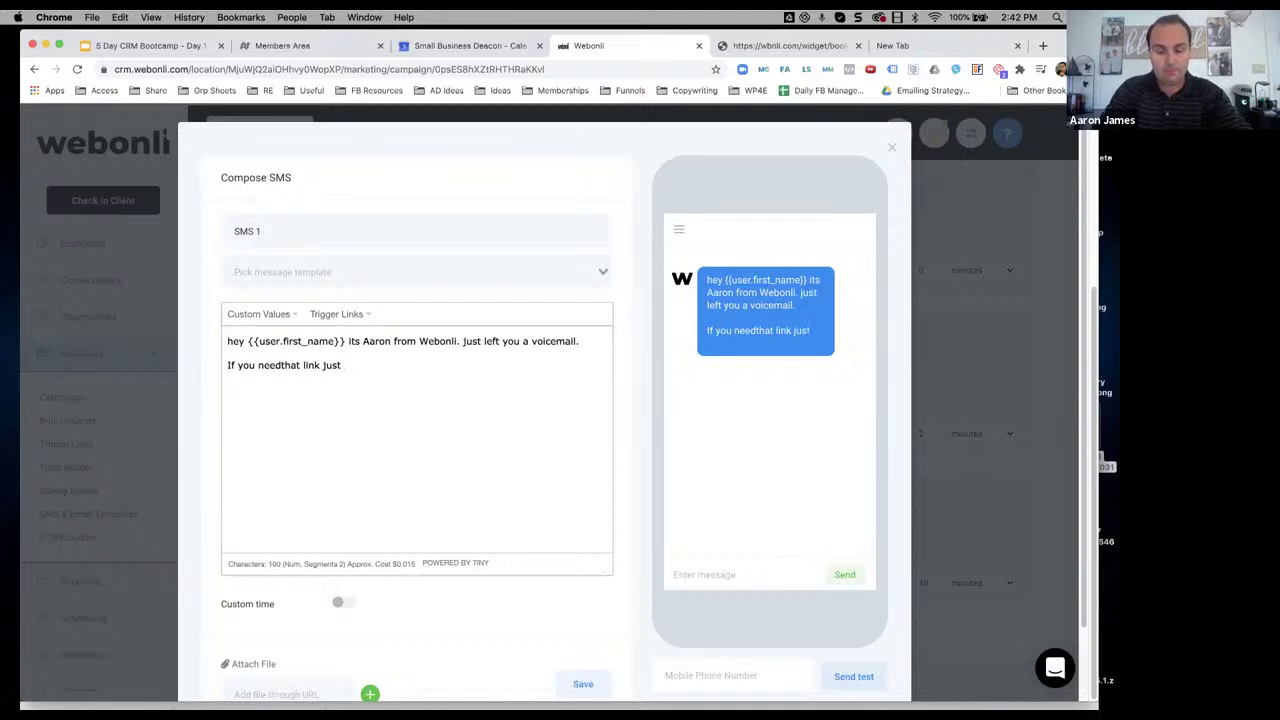
{"action": "type", "text": "lmk"}
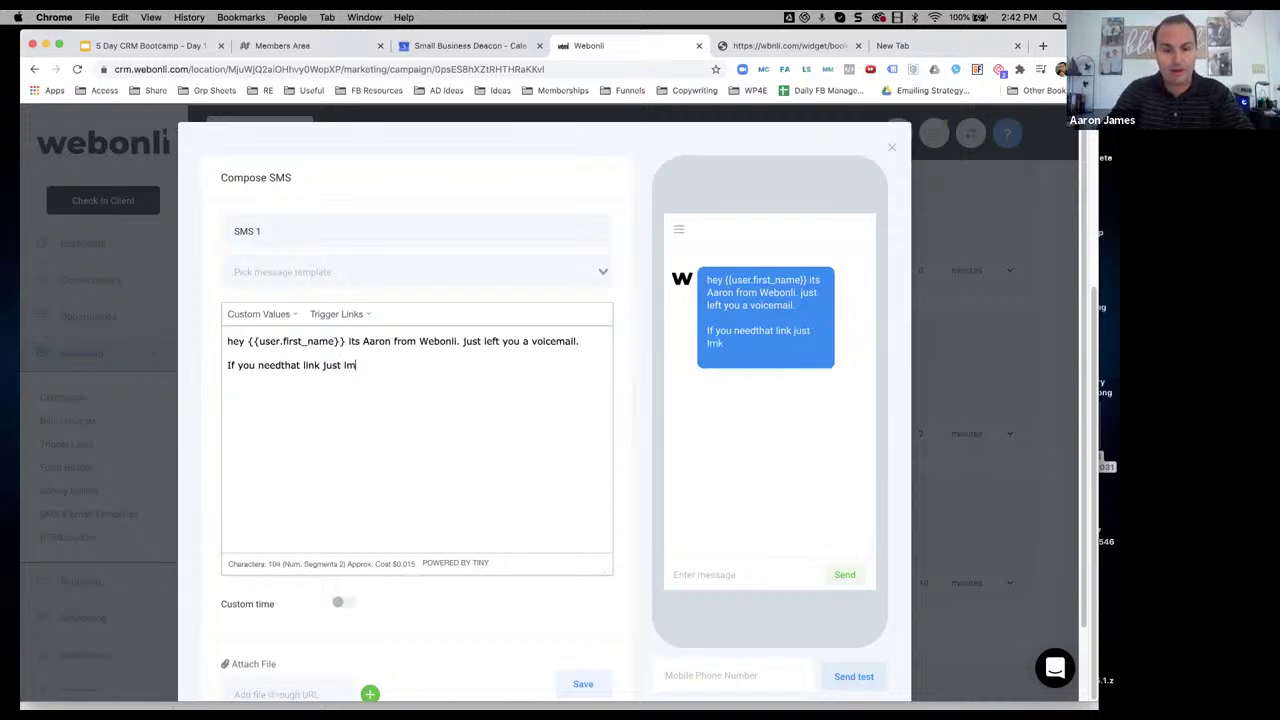
{"action": "key", "text": "BackSpace"}
{"action": "key", "text": "BackSpace"}
{"action": "key", "text": "BackSpace"}
{"action": "type", "text": "let me know here"}
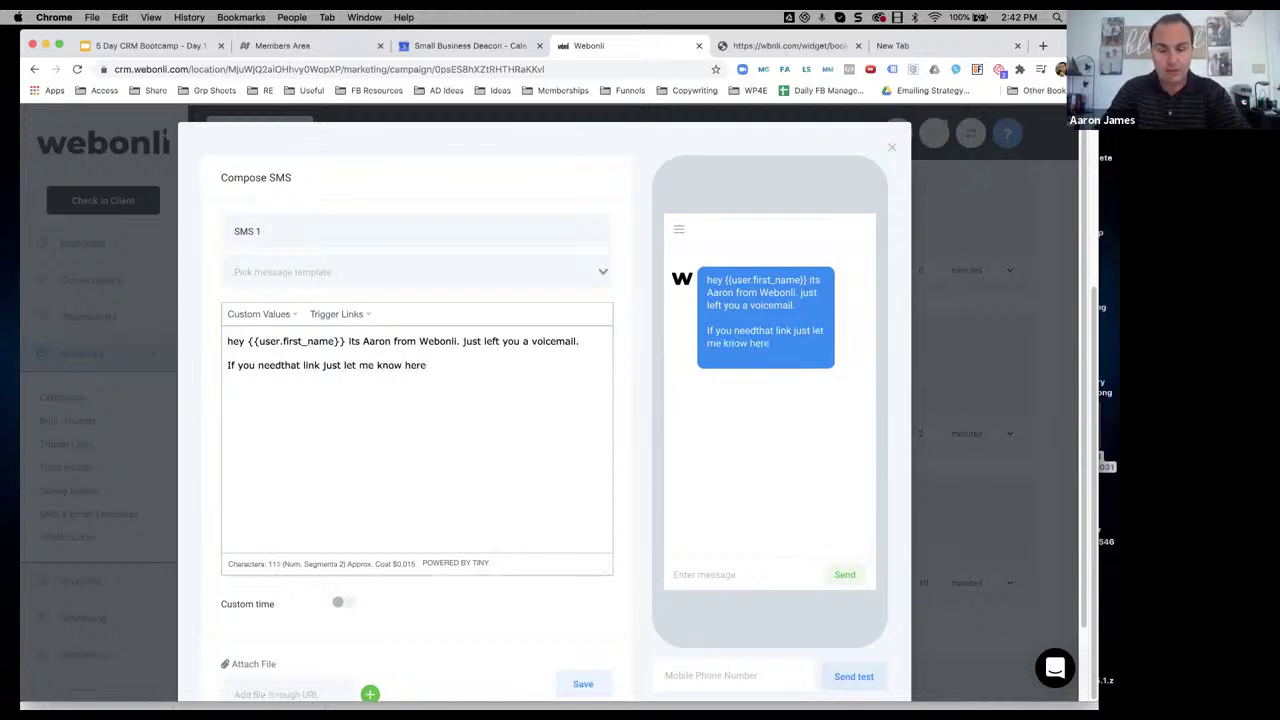
{"action": "type", "text": ". I'll send it "}
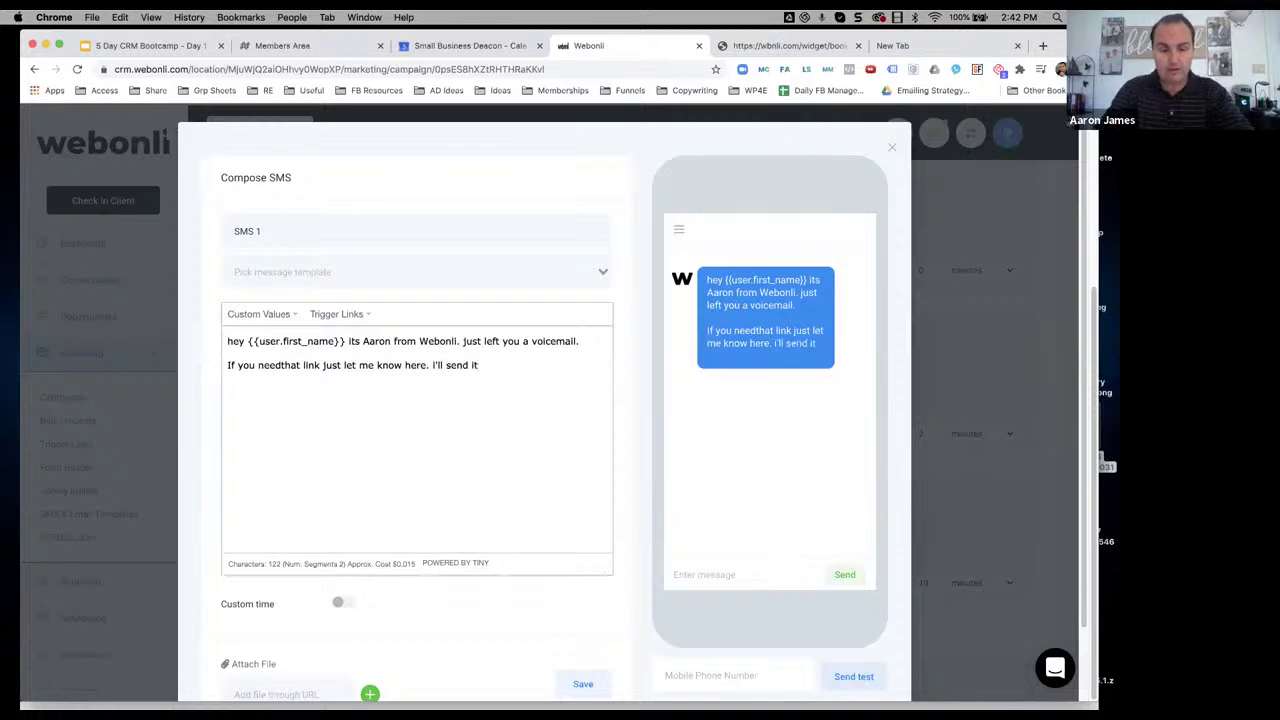
{"action": "type", "text": "right ove"}
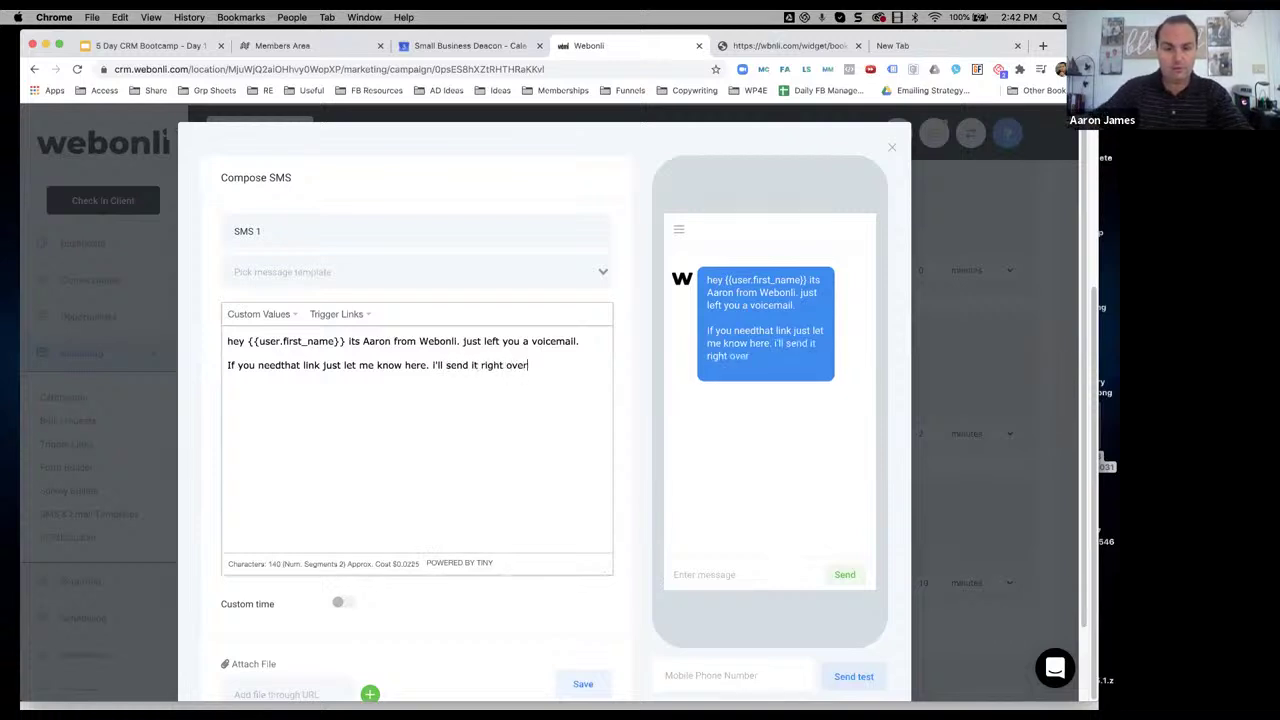
{"action": "type", "text": "r"}
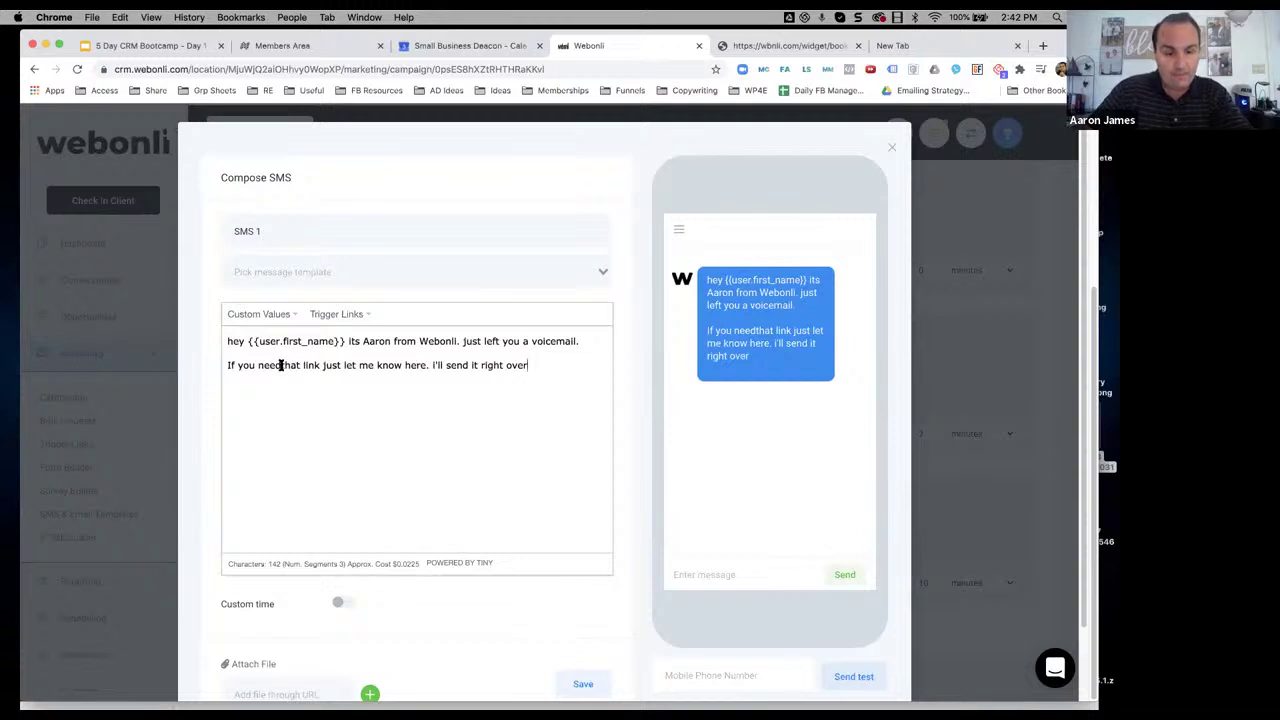
{"action": "left_click", "coordinate": [281, 365]}
{"action": "type", "text": "link"}
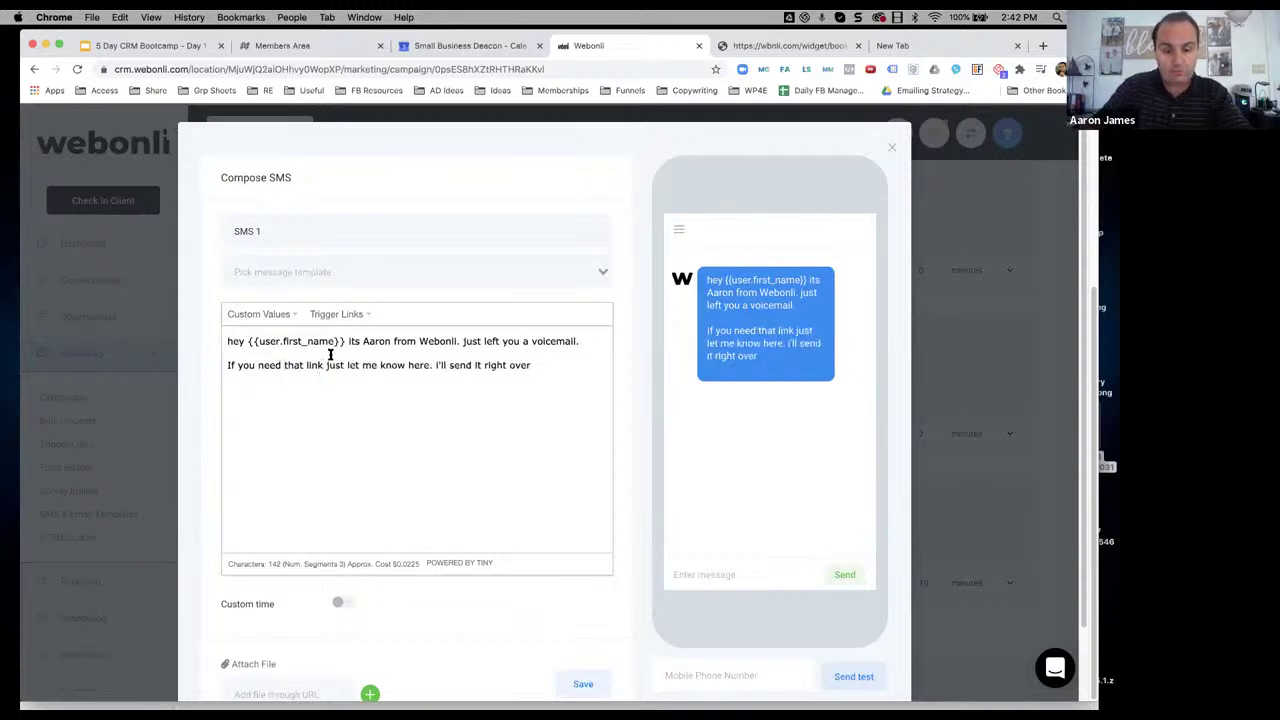
{"action": "type", "text": " to my calendar"}
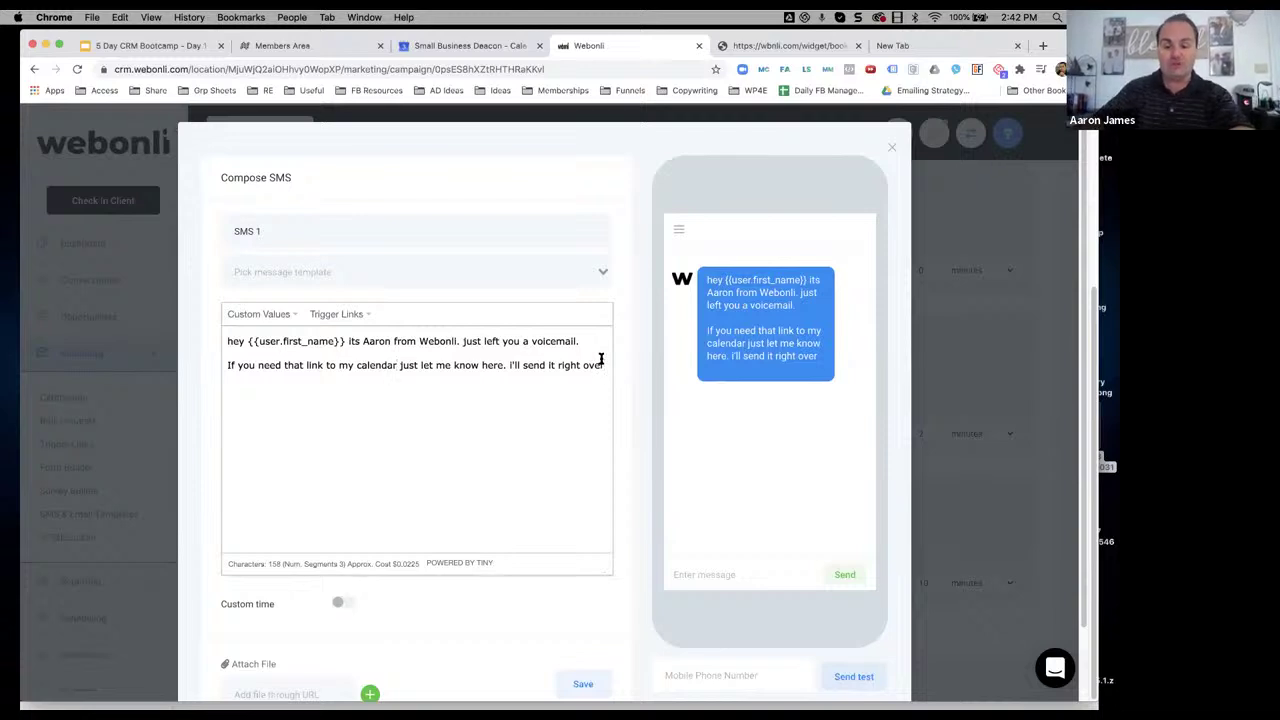
{"action": "type", "text": "."}
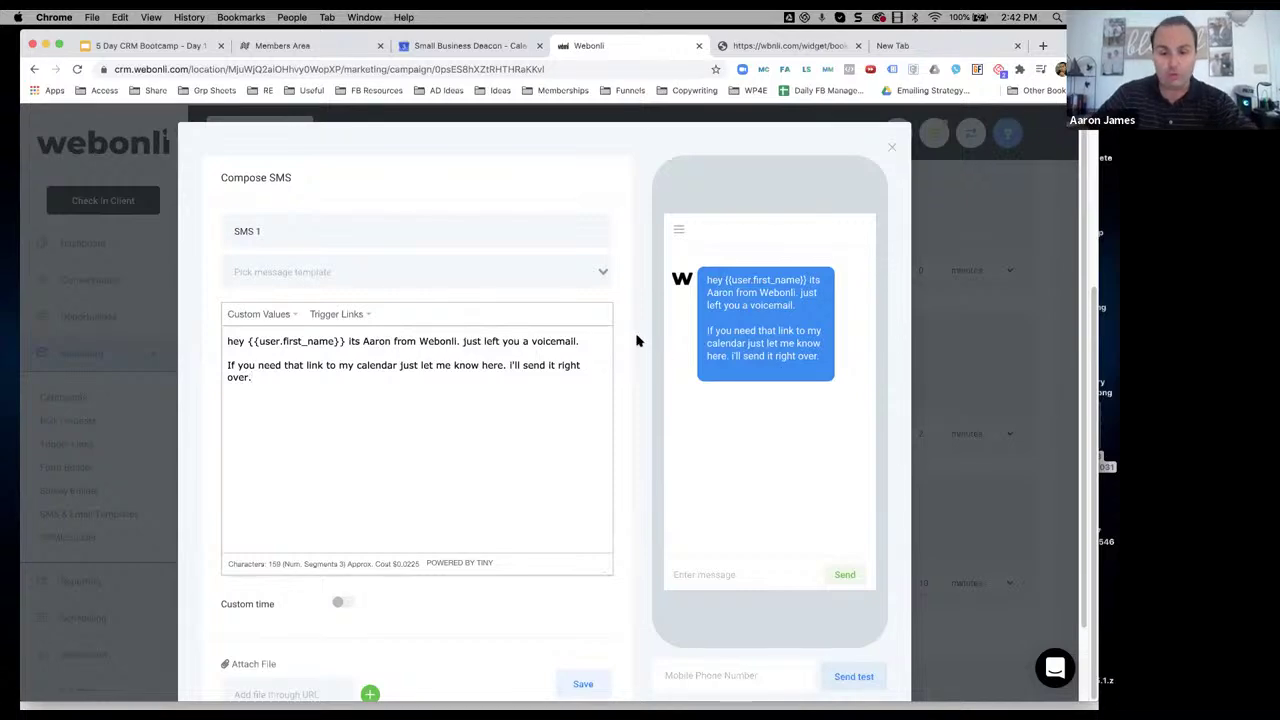
{"action": "scroll", "coordinate": [637, 340], "scroll_direction": "down", "scroll_amount": 2}
Save the edited SMS, then add and save a trigger titled 'Responded to Cold SMS Outreach'
{"action": "left_click", "coordinate": [585, 603]}
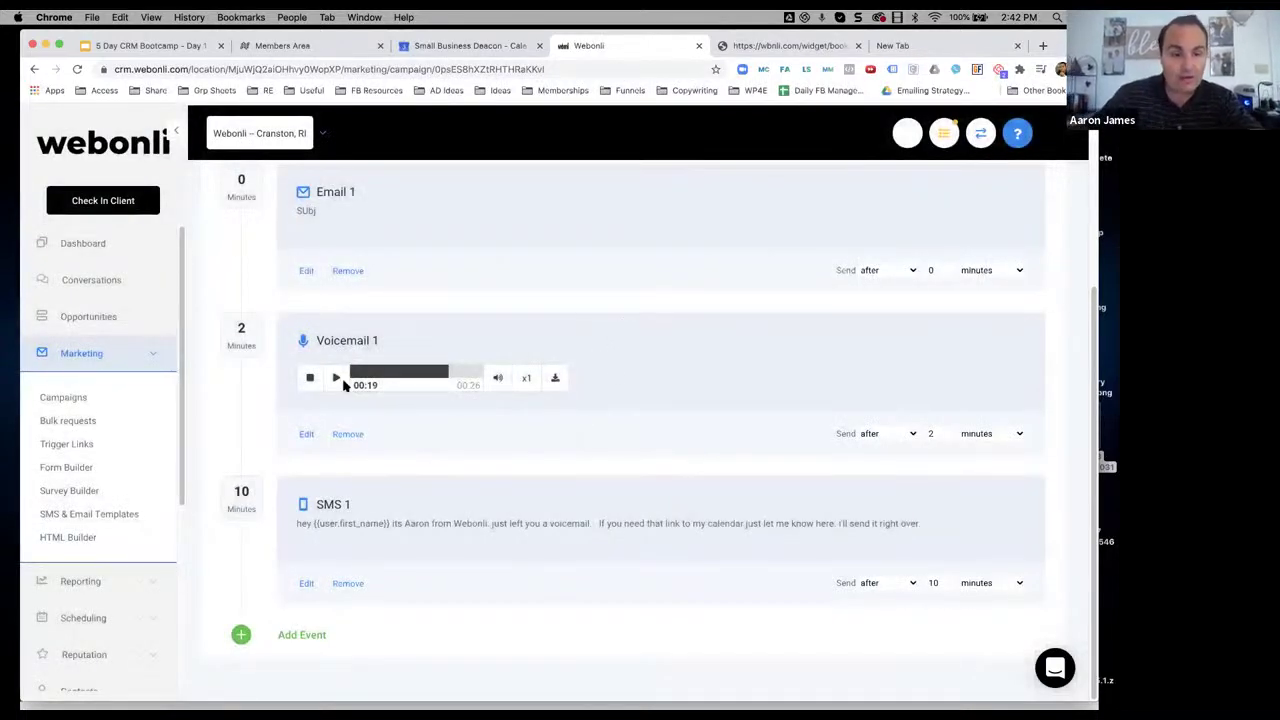
{"action": "scroll", "coordinate": [109, 363], "scroll_direction": "down", "scroll_amount": 3}
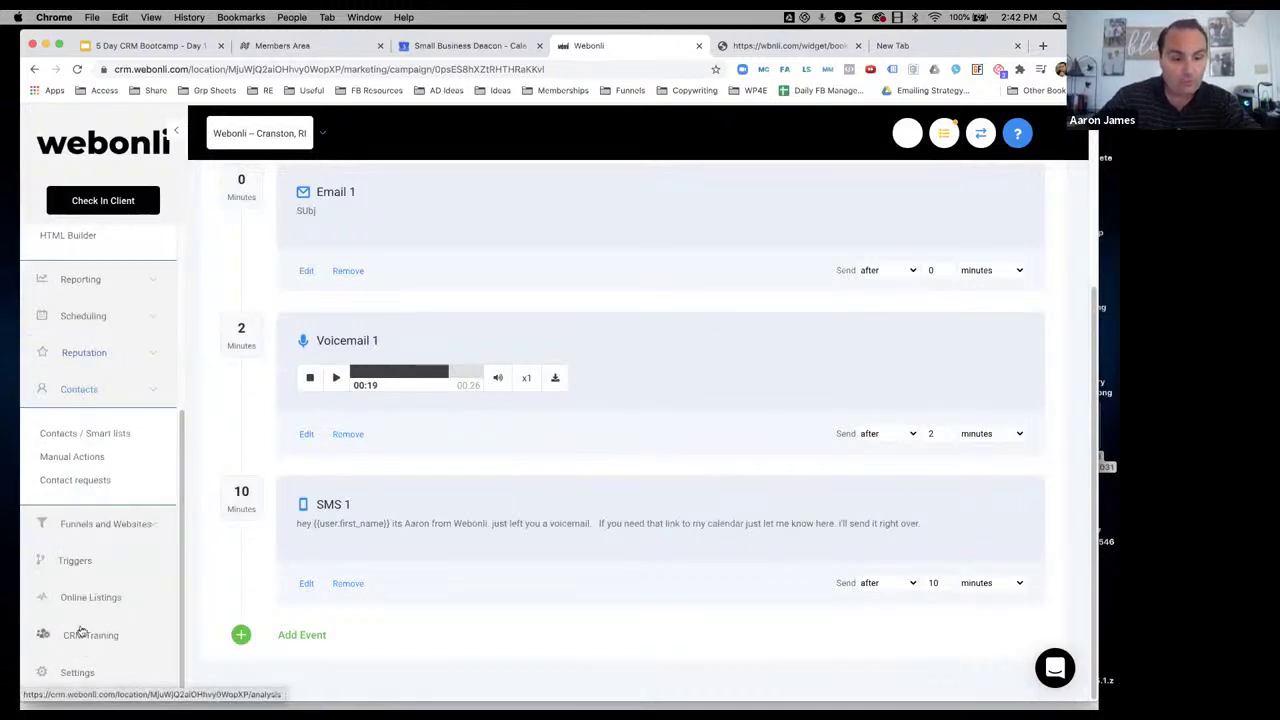
{"action": "left_click", "coordinate": [75, 562]}
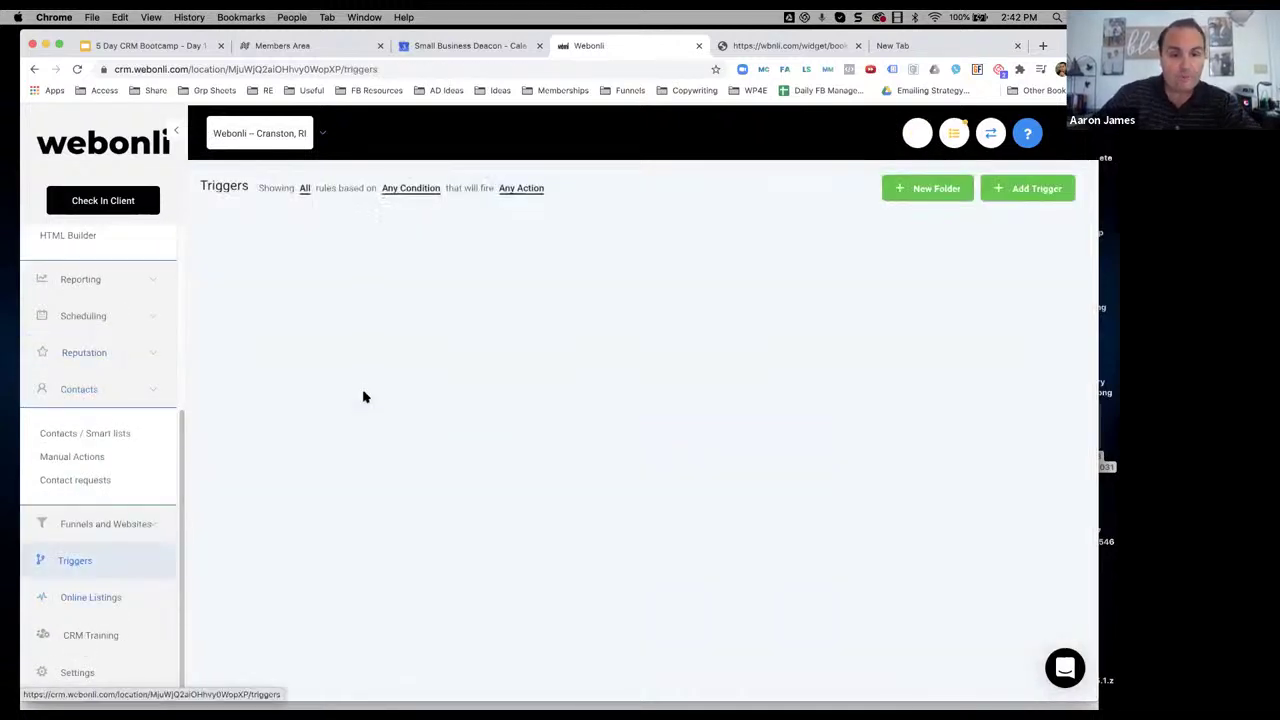
{"action": "left_click", "coordinate": [1023, 196]}
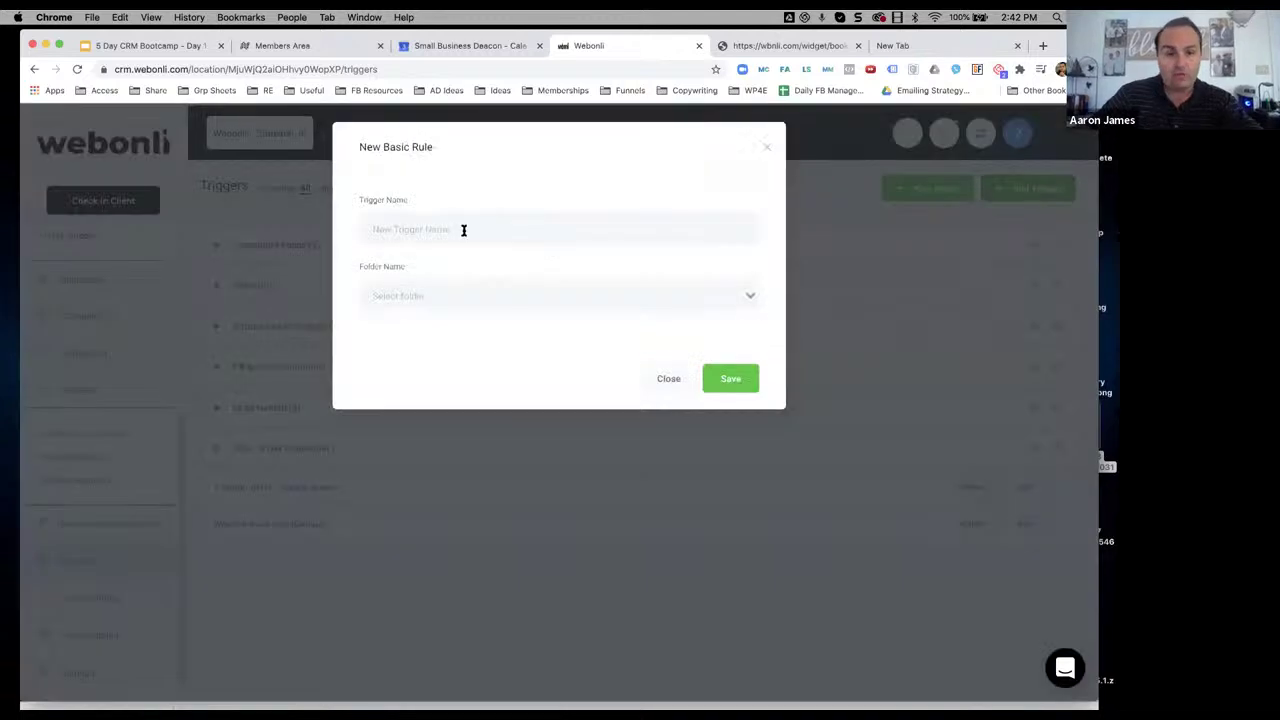
{"action": "type", "text": "RExponded to Cold SMS"}
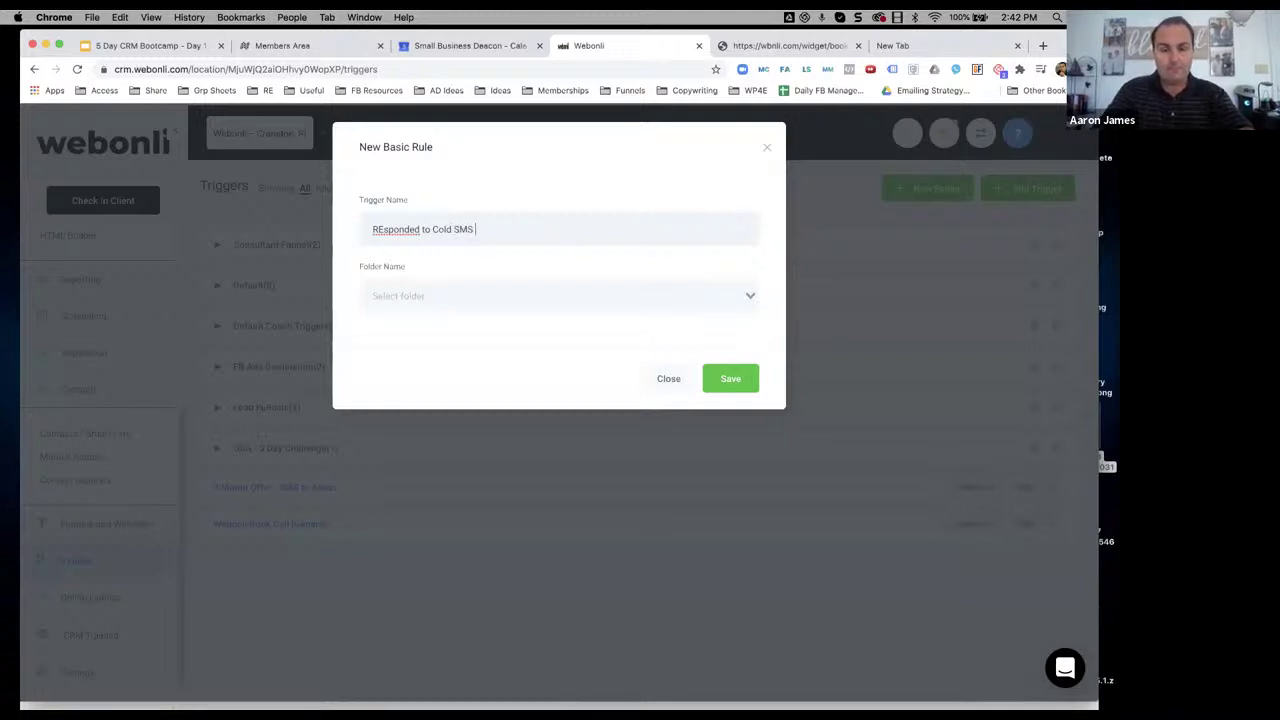
{"action": "type", "text": " Outreach"}
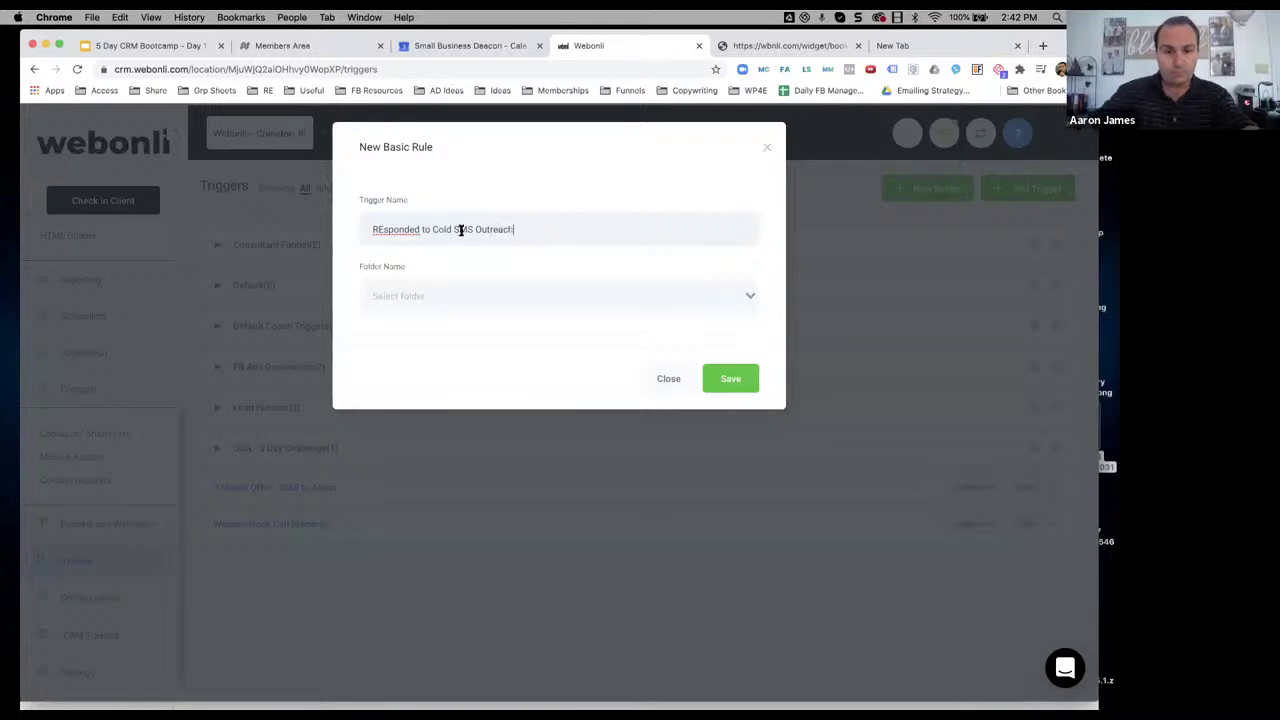
{"action": "left_click", "coordinate": [384, 229]}
{"action": "key", "text": "BackSpace"}
{"action": "type", "text": "e"}
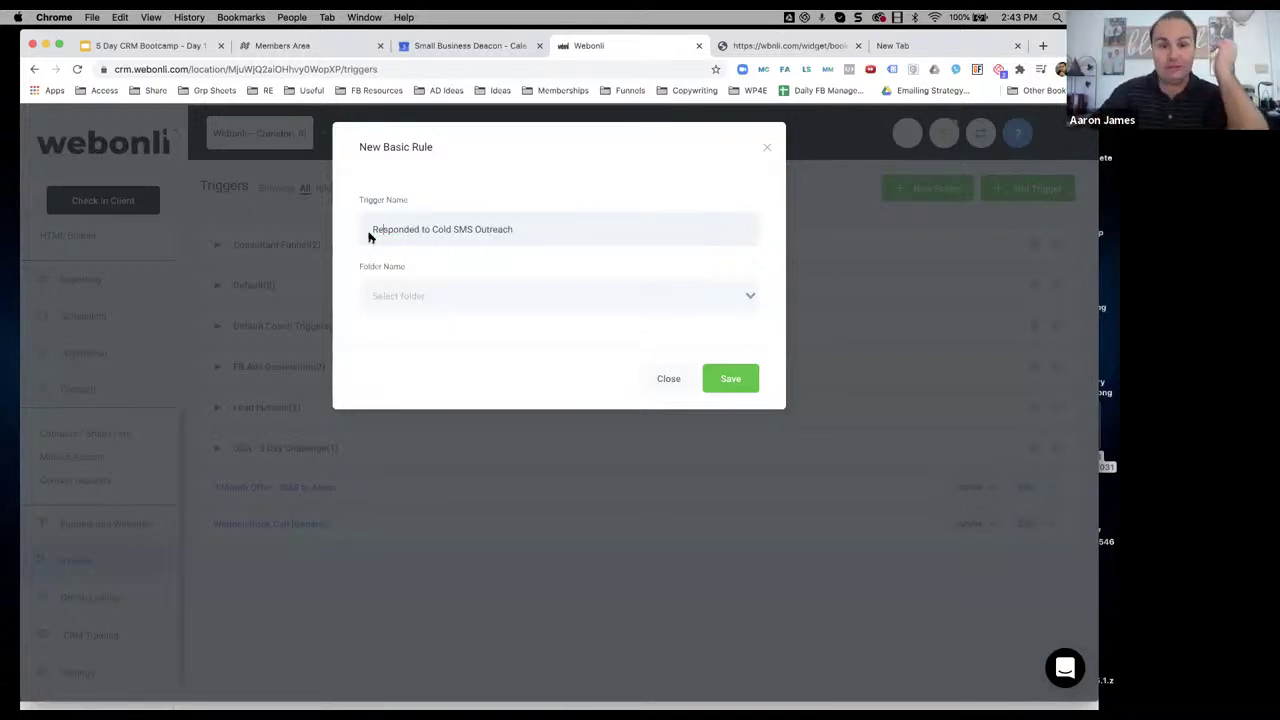
{"action": "left_click", "coordinate": [731, 378]}
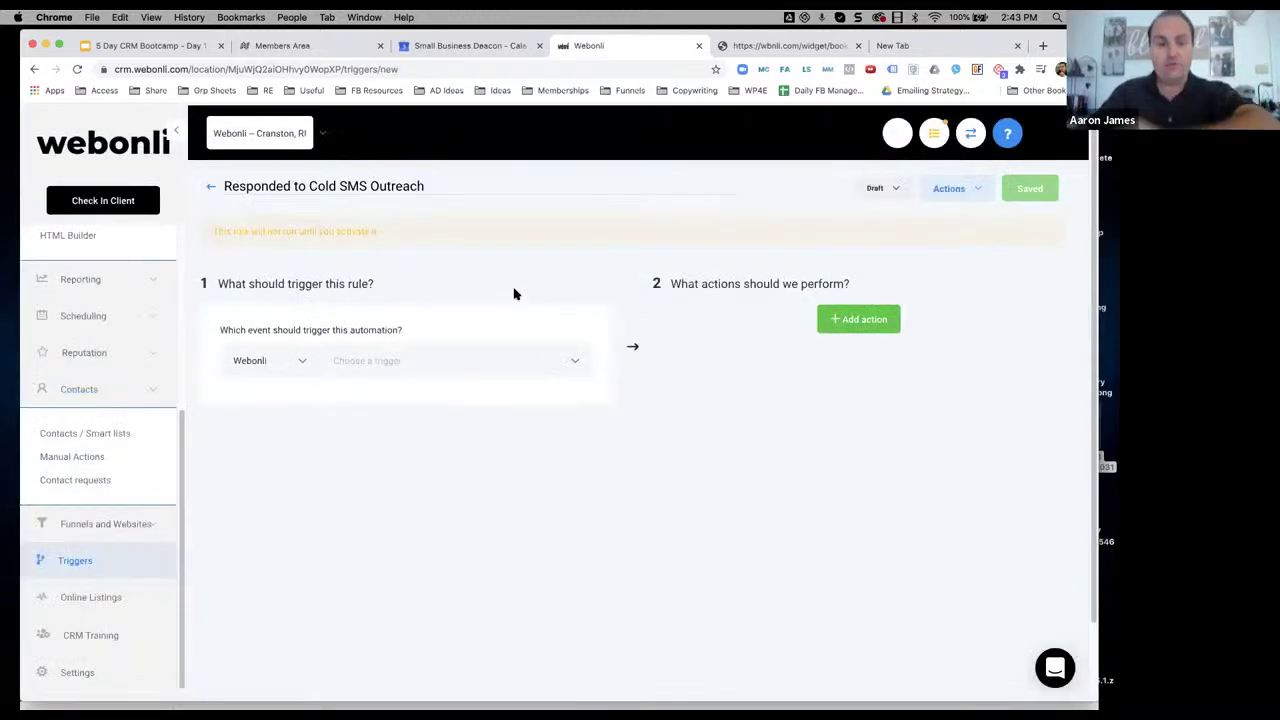
Set the trigger event to Customer Replied
{"action": "left_click", "coordinate": [573, 361]}
{"action": "scroll", "coordinate": [430, 450], "scroll_direction": "down", "scroll_amount": 1}
{"action": "scroll", "coordinate": [397, 440], "scroll_direction": "down", "scroll_amount": 3}
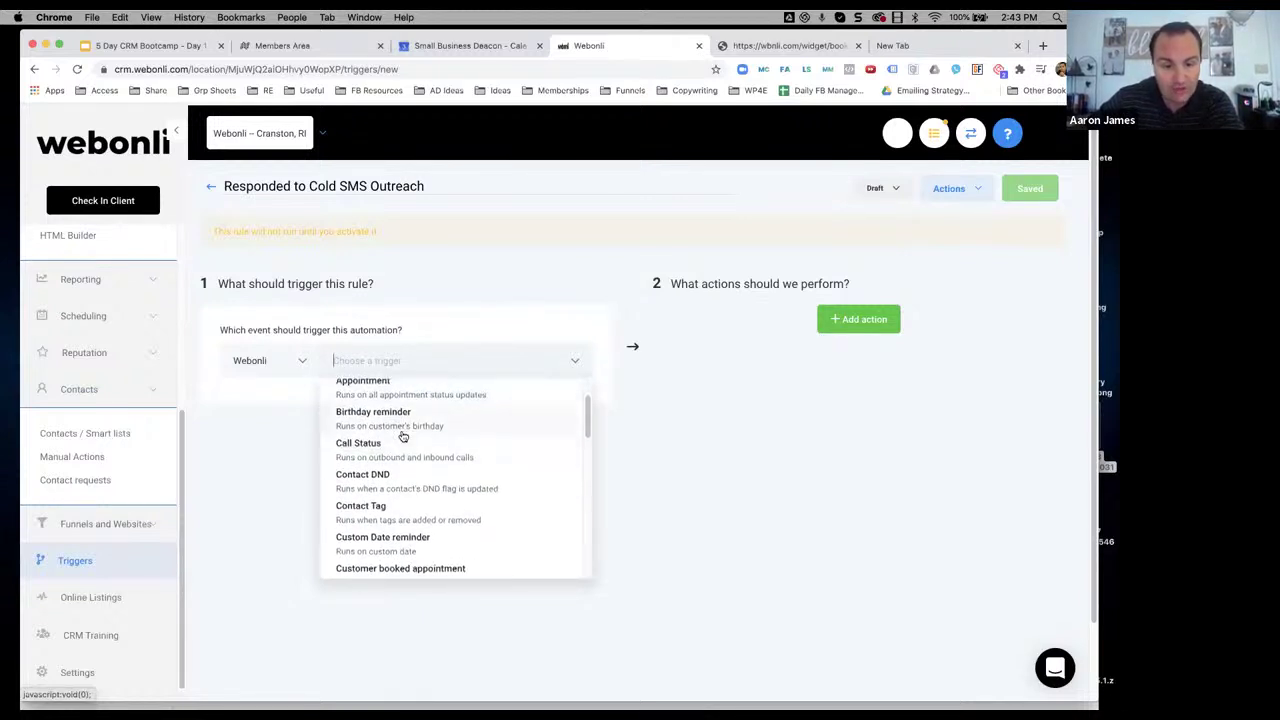
{"action": "scroll", "coordinate": [401, 436], "scroll_direction": "down", "scroll_amount": 1}
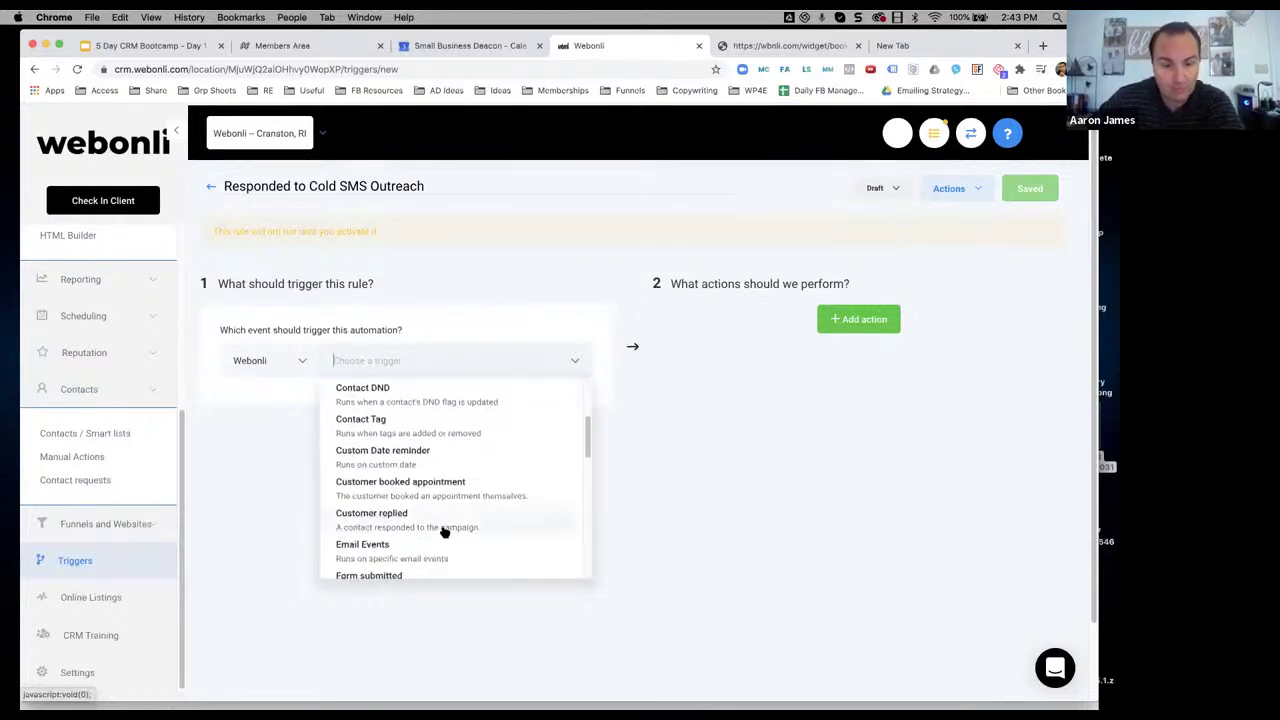
{"action": "left_click", "coordinate": [405, 516]}
Add a Replied To Campaign filter set to Cold Lead Outreach
{"action": "left_click", "coordinate": [222, 398]}
{"action": "left_click", "coordinate": [560, 432]}
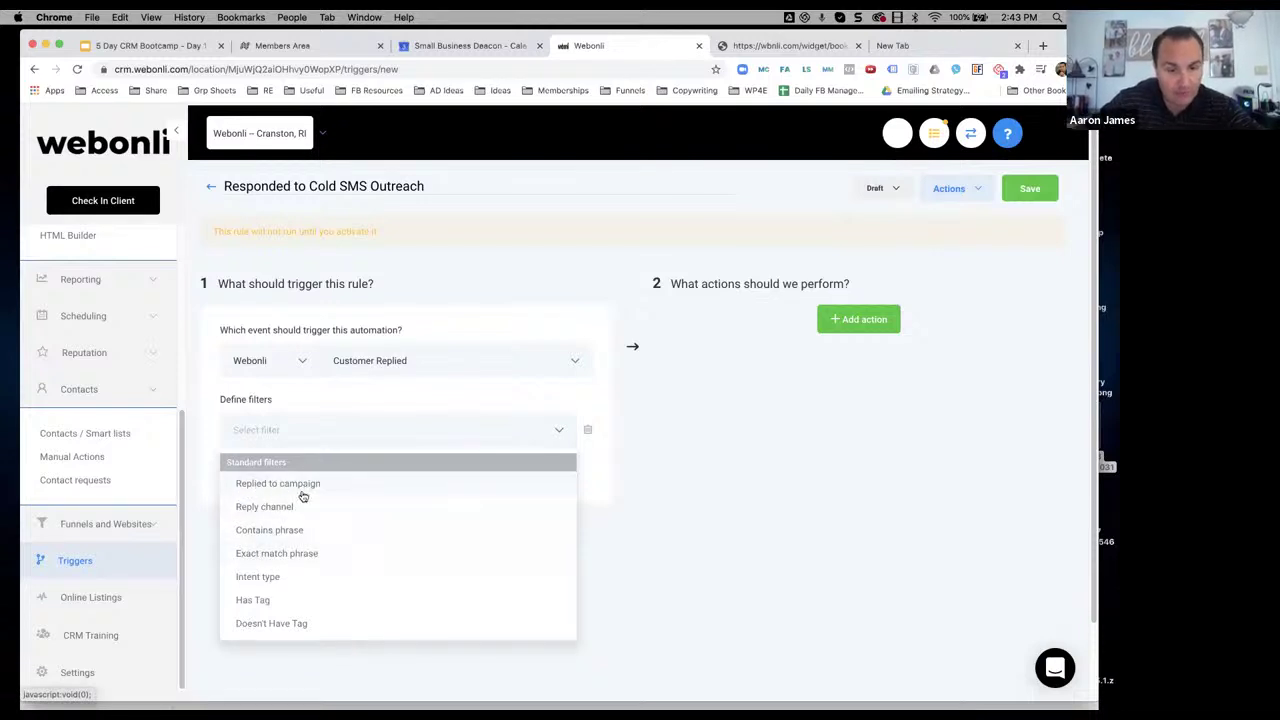
{"action": "scroll", "coordinate": [312, 515], "scroll_direction": "down", "scroll_amount": 1}
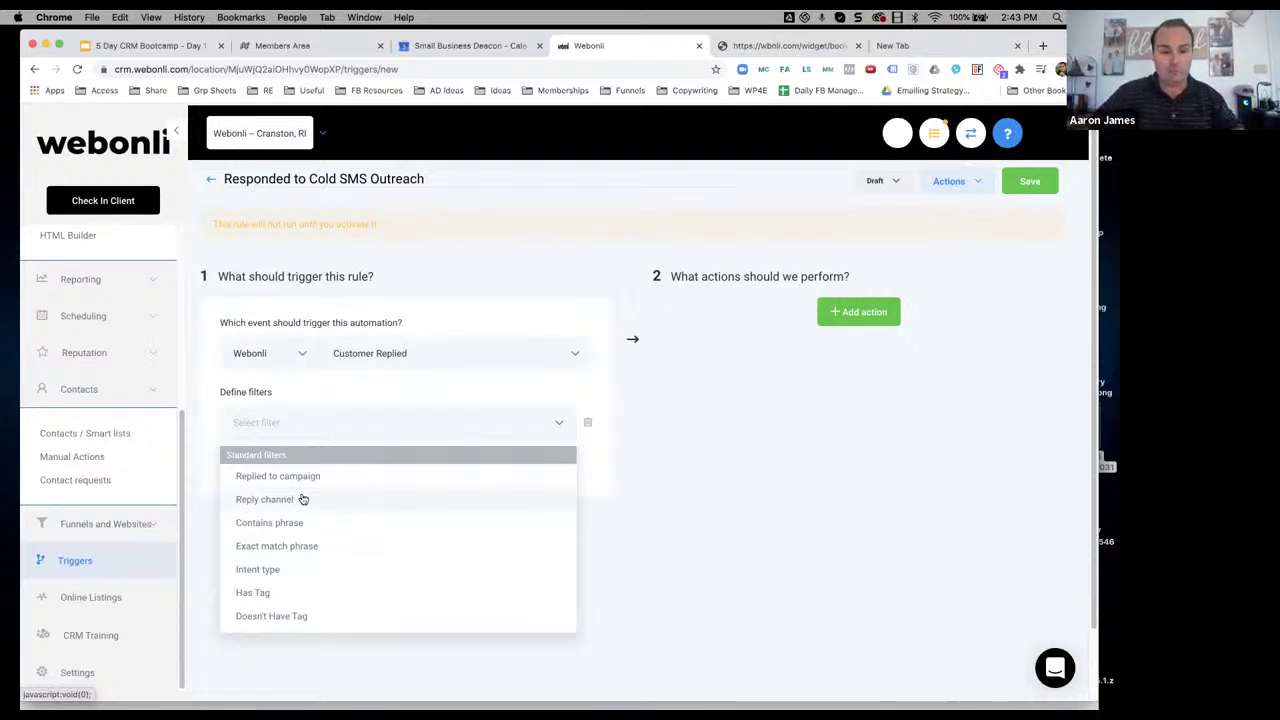
{"action": "left_click", "coordinate": [309, 481]}
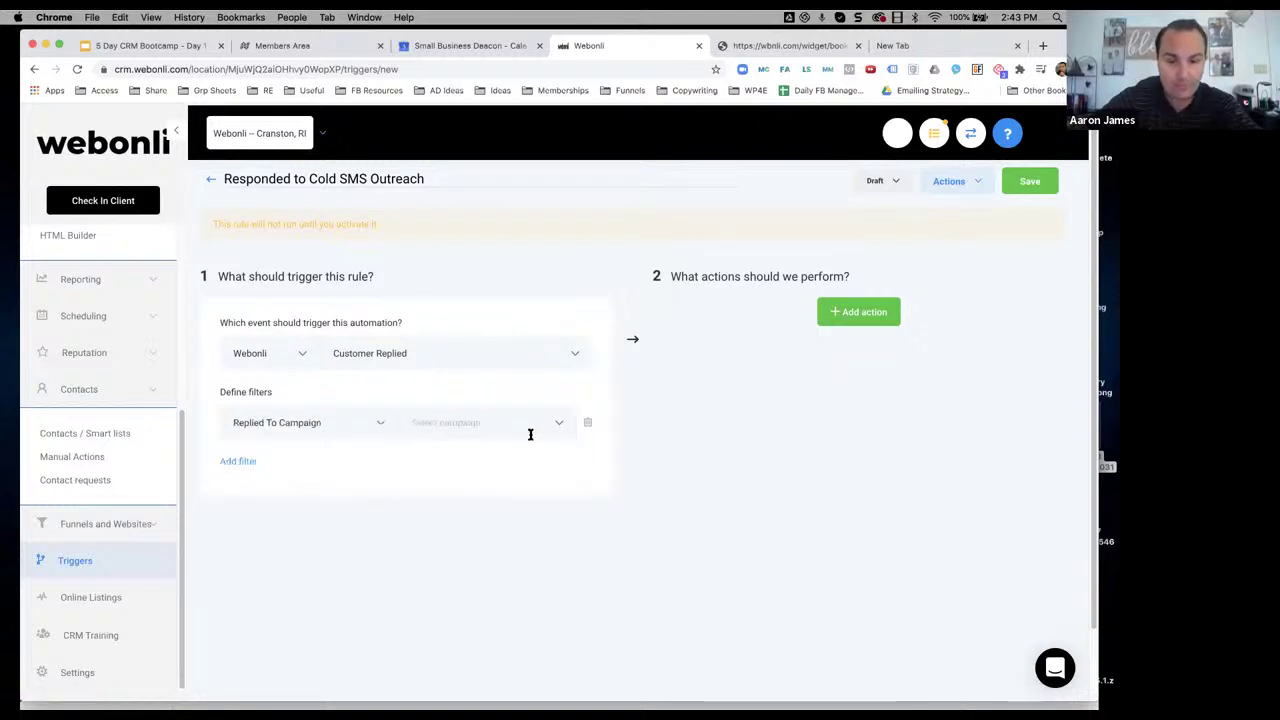
{"action": "left_click", "coordinate": [530, 434]}
{"action": "scroll", "coordinate": [494, 497], "scroll_direction": "down", "scroll_amount": 5}
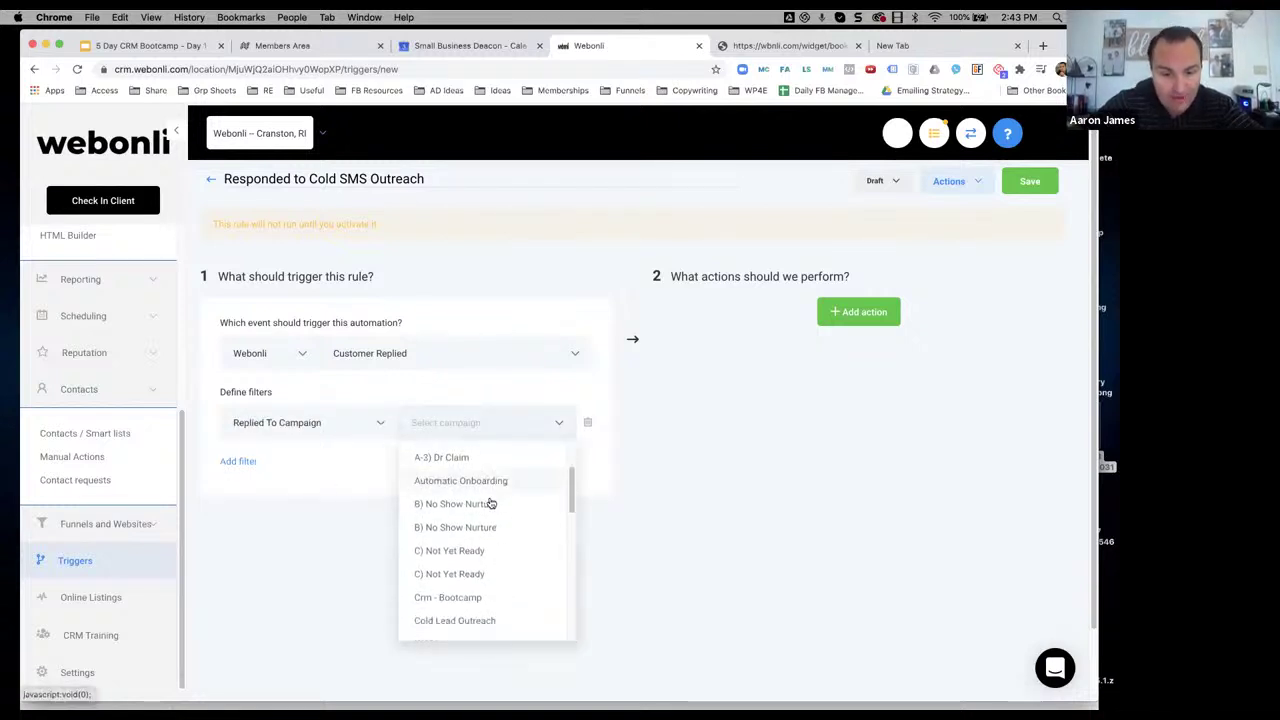
{"action": "left_click", "coordinate": [468, 536]}
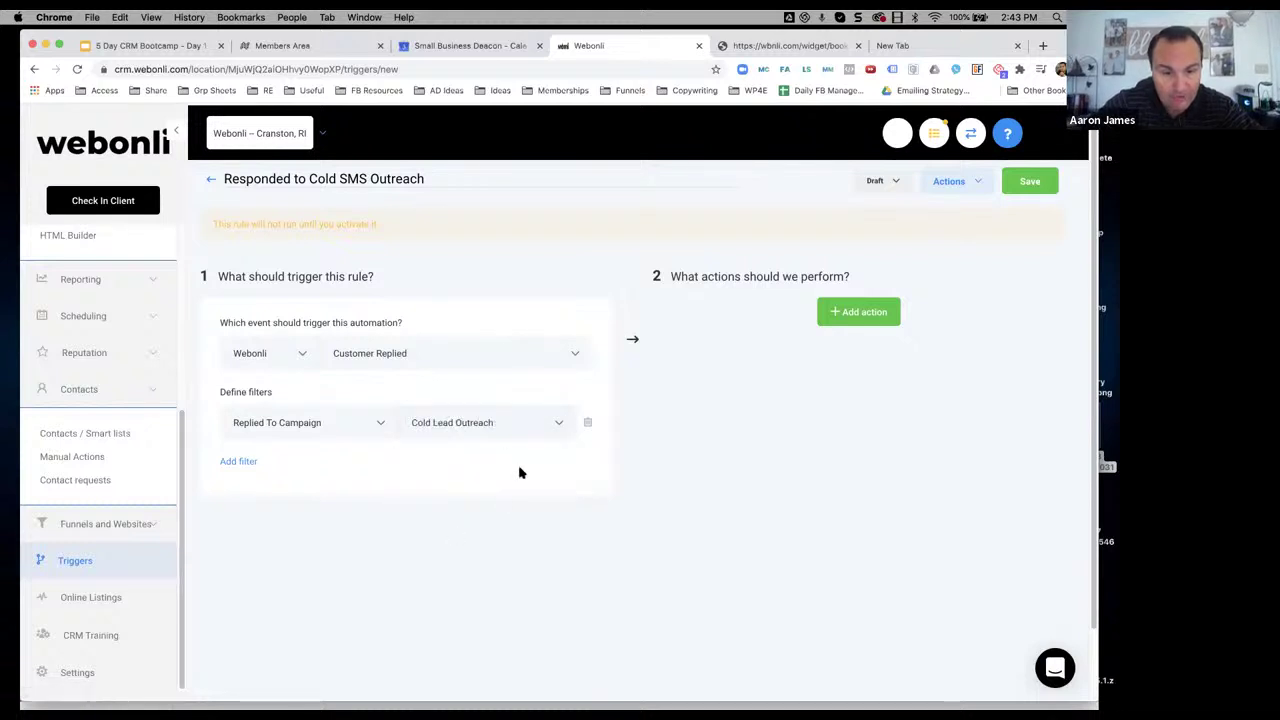
Add a Reply channel filter set to Sms
{"action": "left_click", "coordinate": [238, 462]}
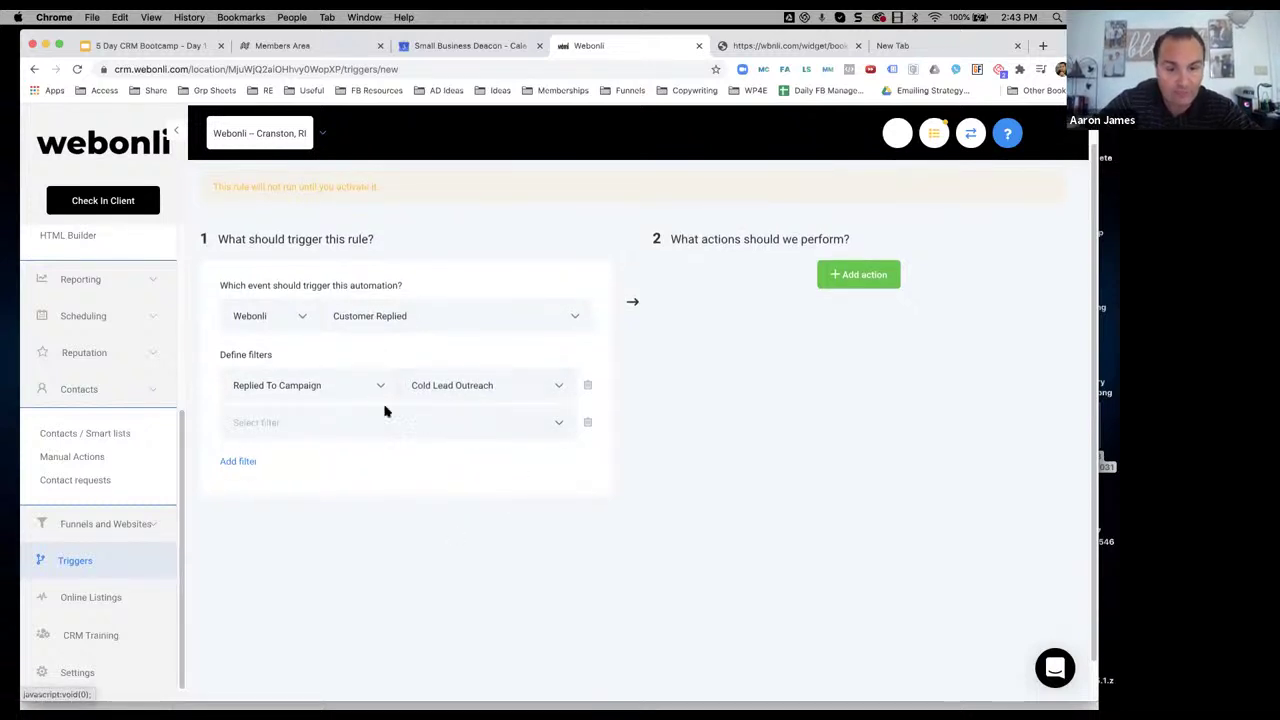
{"action": "left_click", "coordinate": [559, 427]}
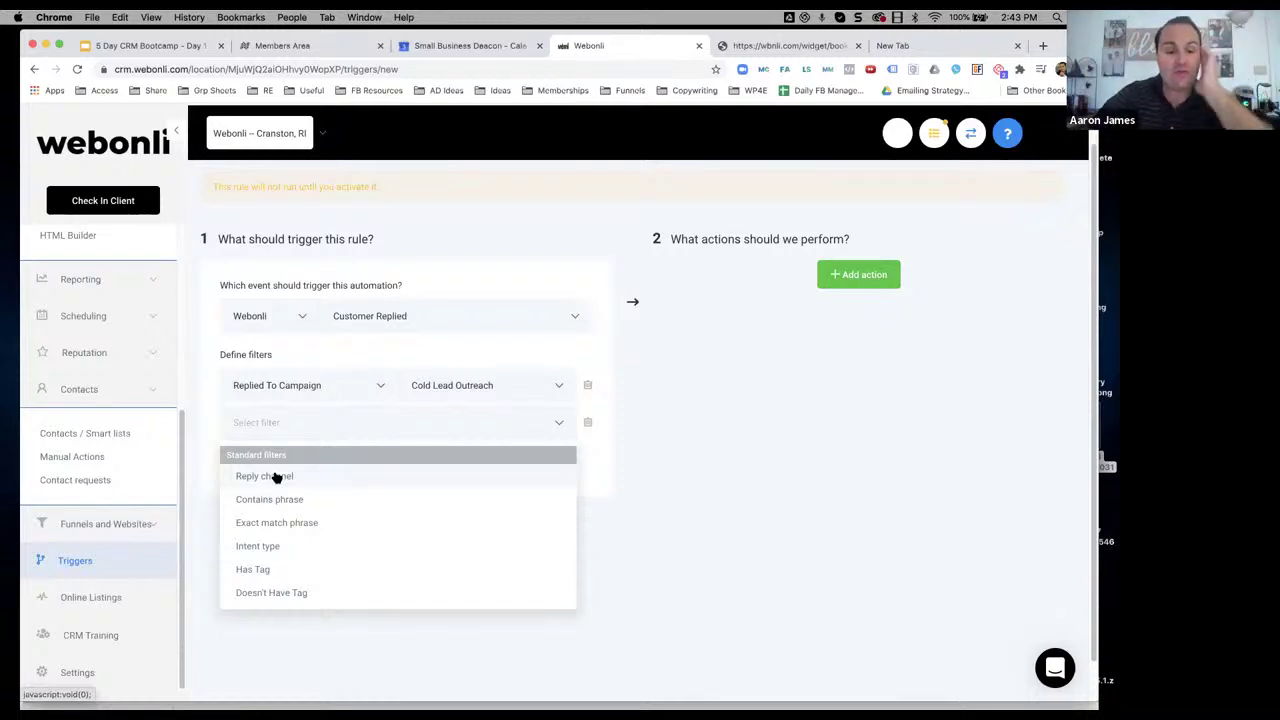
{"action": "left_click", "coordinate": [276, 477]}
{"action": "left_click", "coordinate": [553, 421]}
{"action": "left_click", "coordinate": [424, 481]}
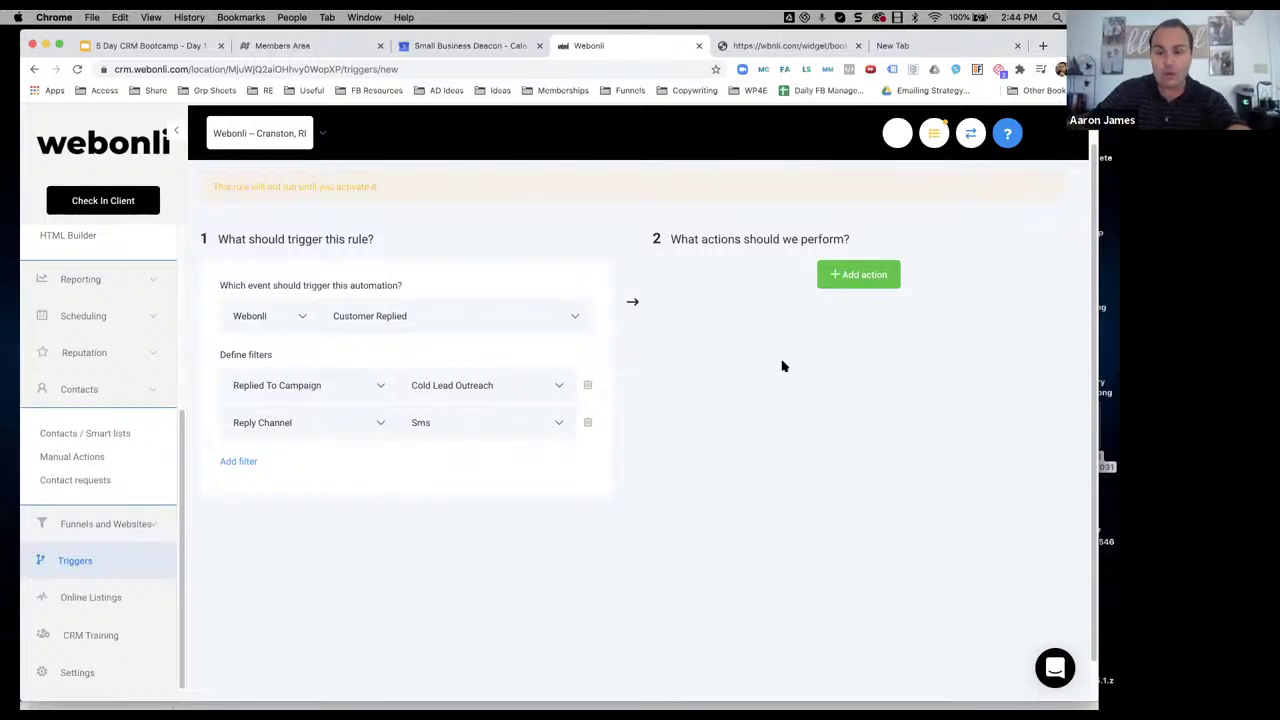
Add a Send SMS action to the trigger
{"action": "left_click", "coordinate": [858, 274]}
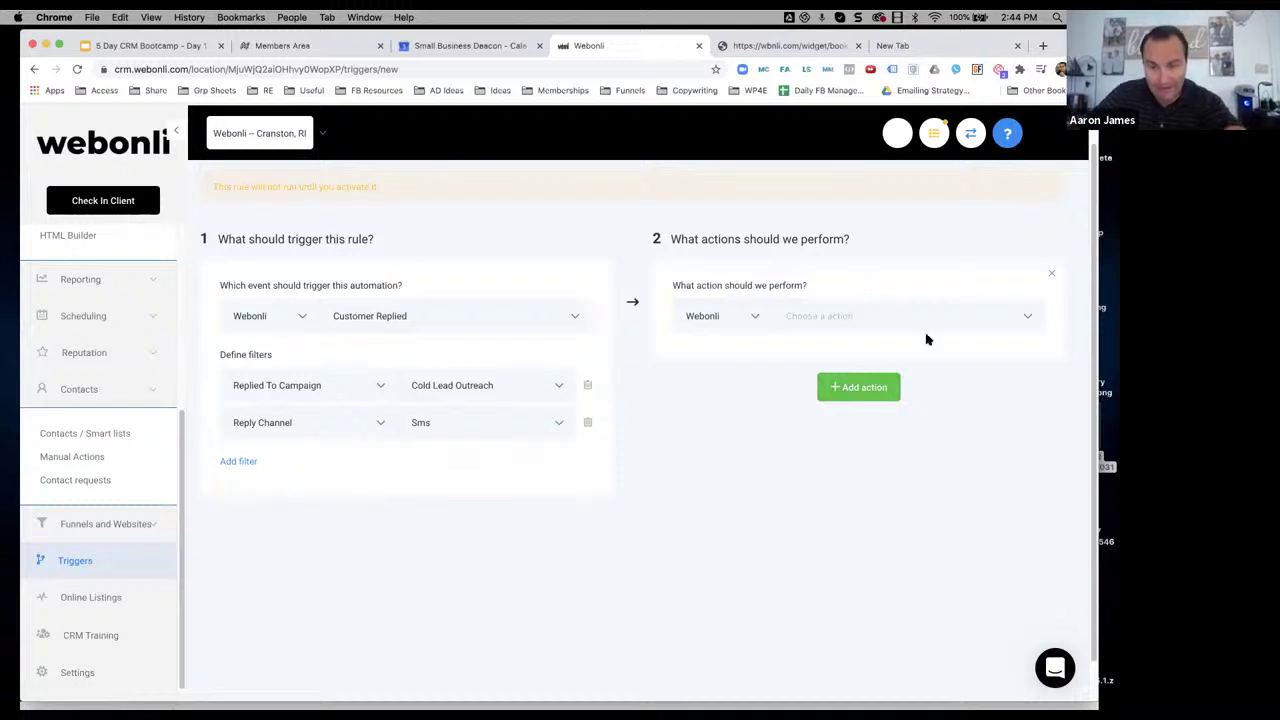
{"action": "left_click", "coordinate": [998, 318]}
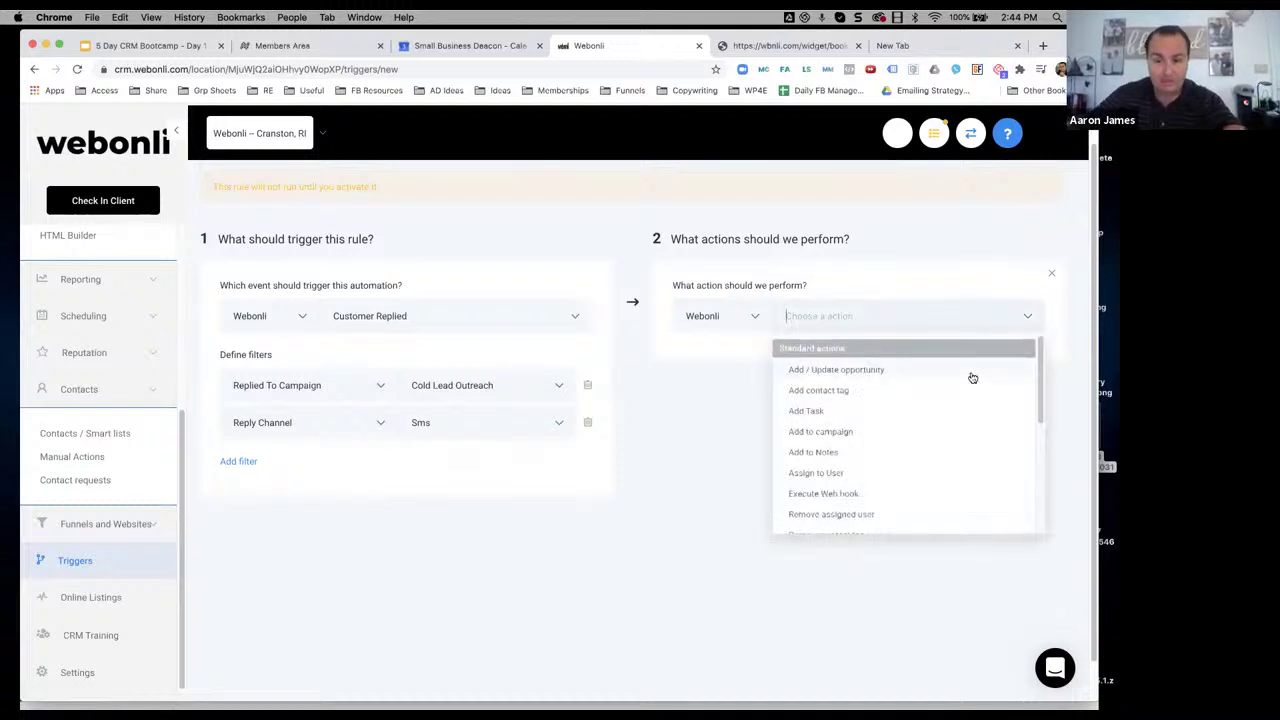
{"action": "scroll", "coordinate": [945, 410], "scroll_direction": "down", "scroll_amount": 5}
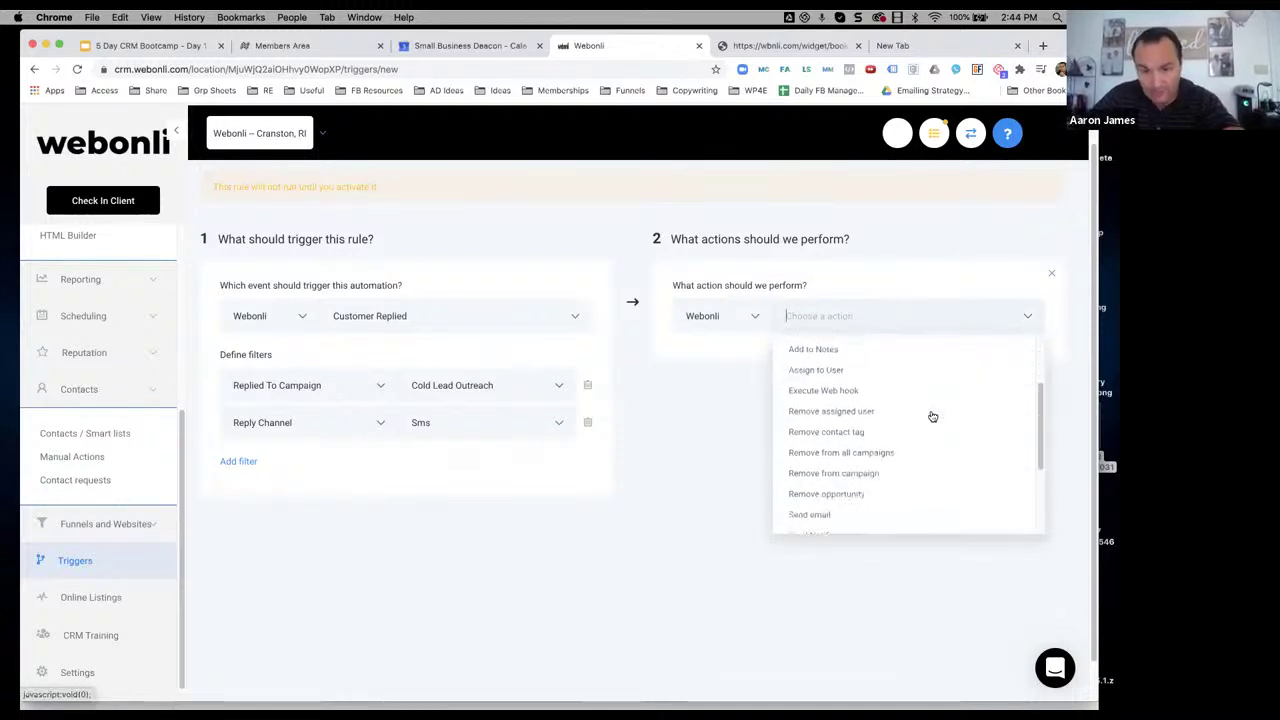
{"action": "scroll", "coordinate": [930, 416], "scroll_direction": "down", "scroll_amount": 3}
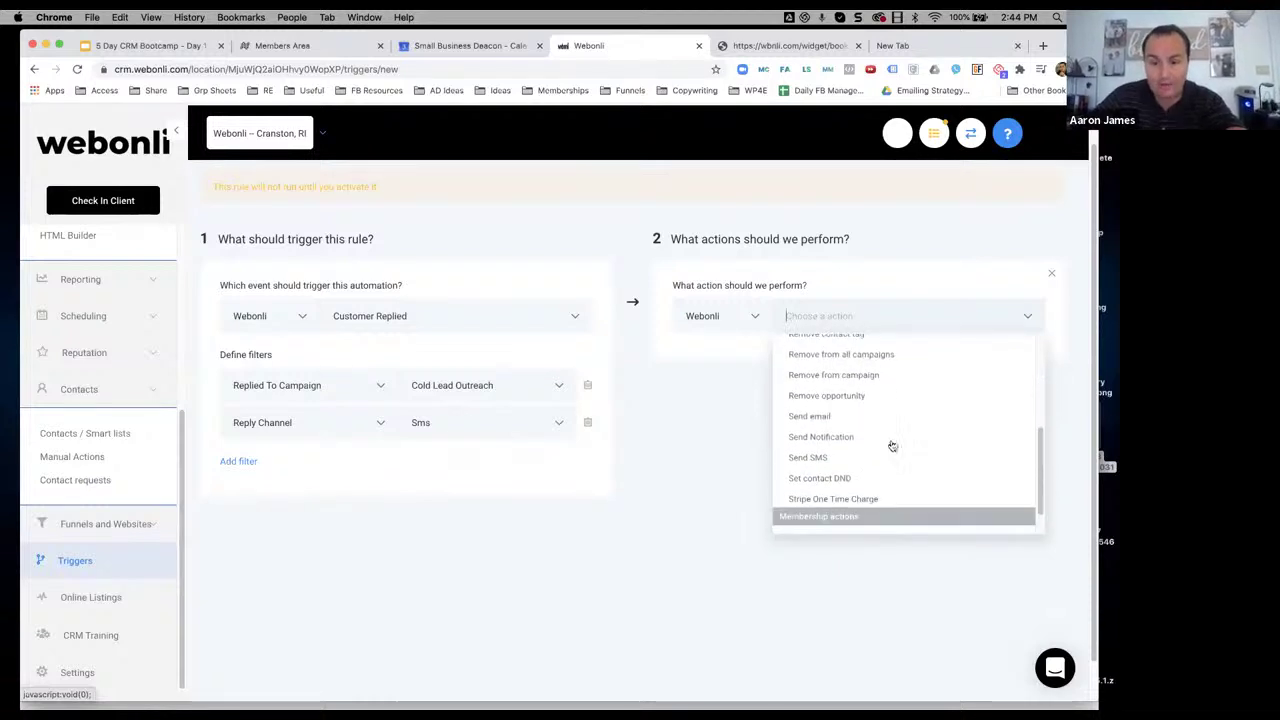
{"action": "left_click", "coordinate": [826, 462]}
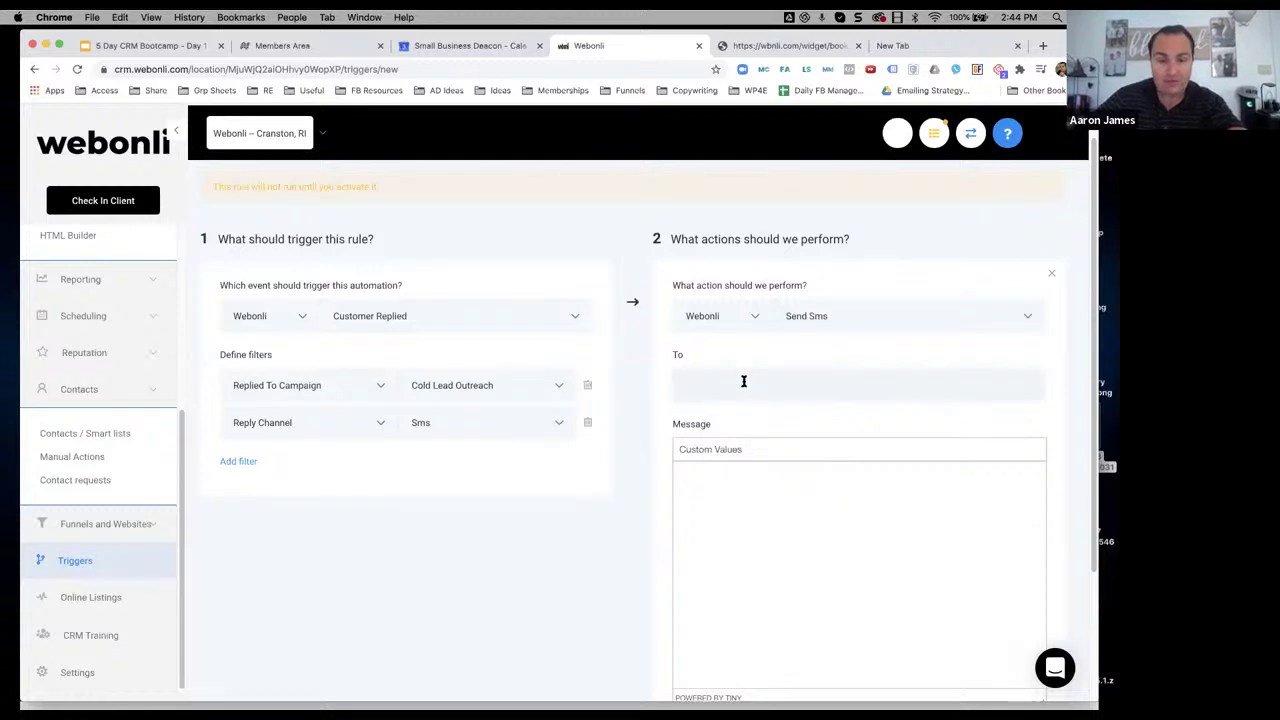
Address the SMS to the {{user.phone}} merge field
{"action": "left_click", "coordinate": [730, 453]}
{"action": "mouse_move", "coordinate": [721, 537]}
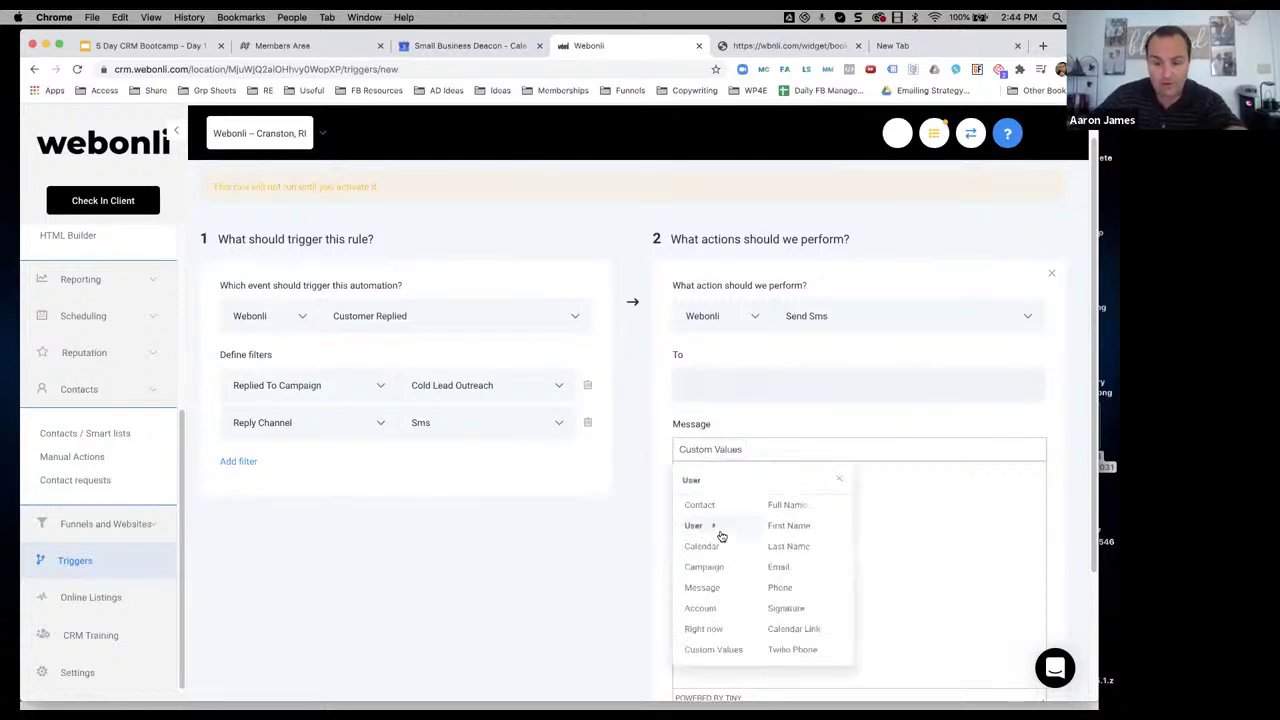
{"action": "scroll", "coordinate": [780, 535], "scroll_direction": "down", "scroll_amount": 2}
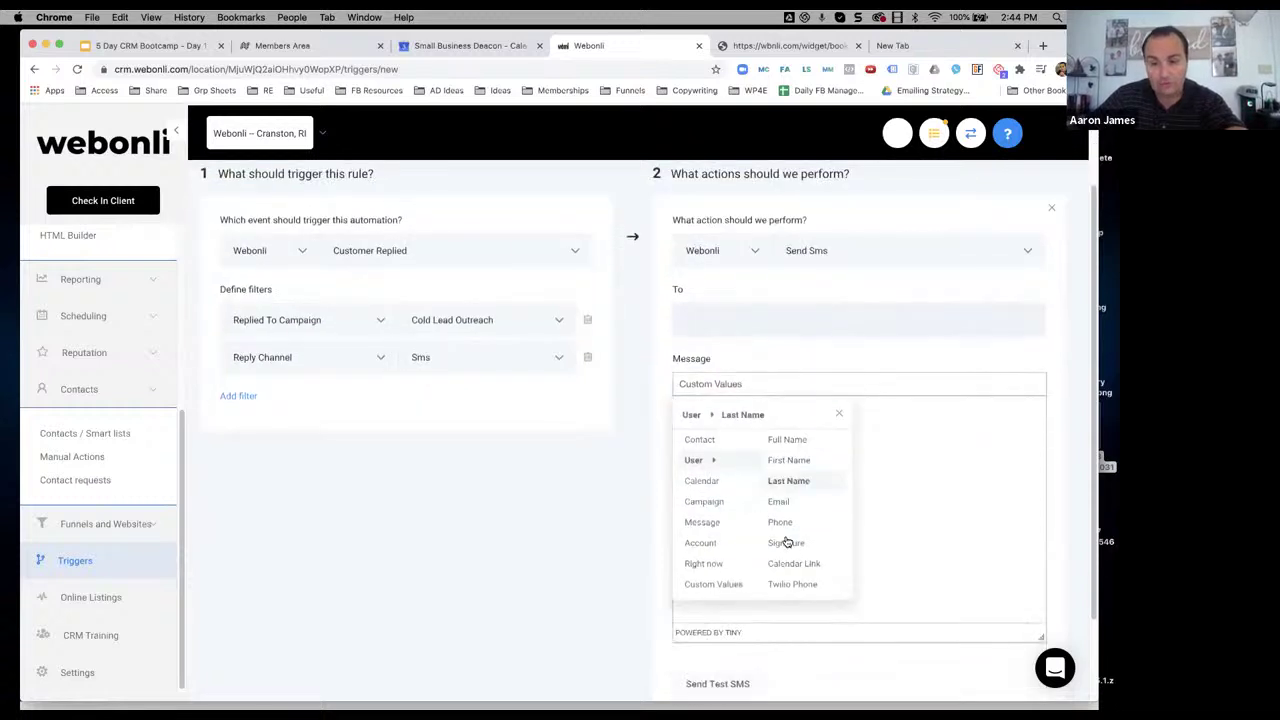
{"action": "left_click", "coordinate": [779, 522]}
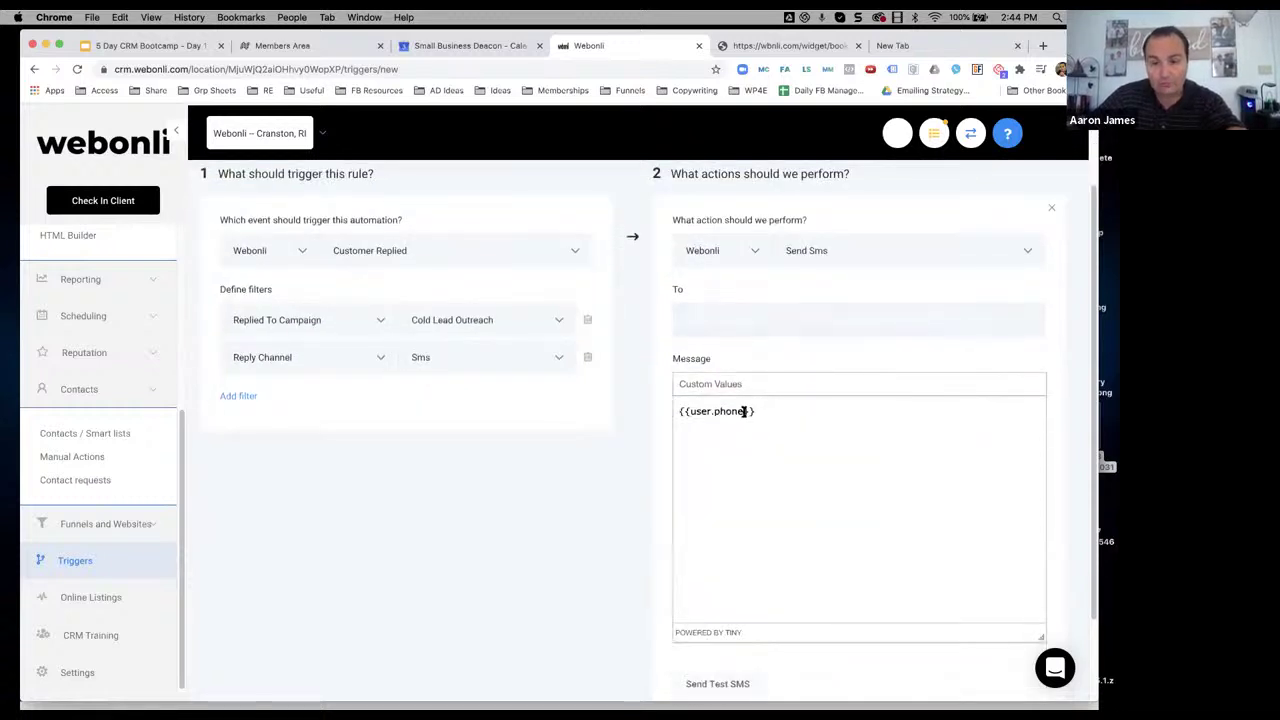
{"action": "left_click_drag", "start_coordinate": [757, 413], "coordinate": [647, 415]}
{"action": "key", "text": "super+c"}
{"action": "left_click", "coordinate": [710, 318]}
{"action": "key", "text": "super+v"}
{"action": "left_click_drag", "start_coordinate": [763, 415], "coordinate": [641, 413]}
{"action": "key", "text": "BackSpace"}
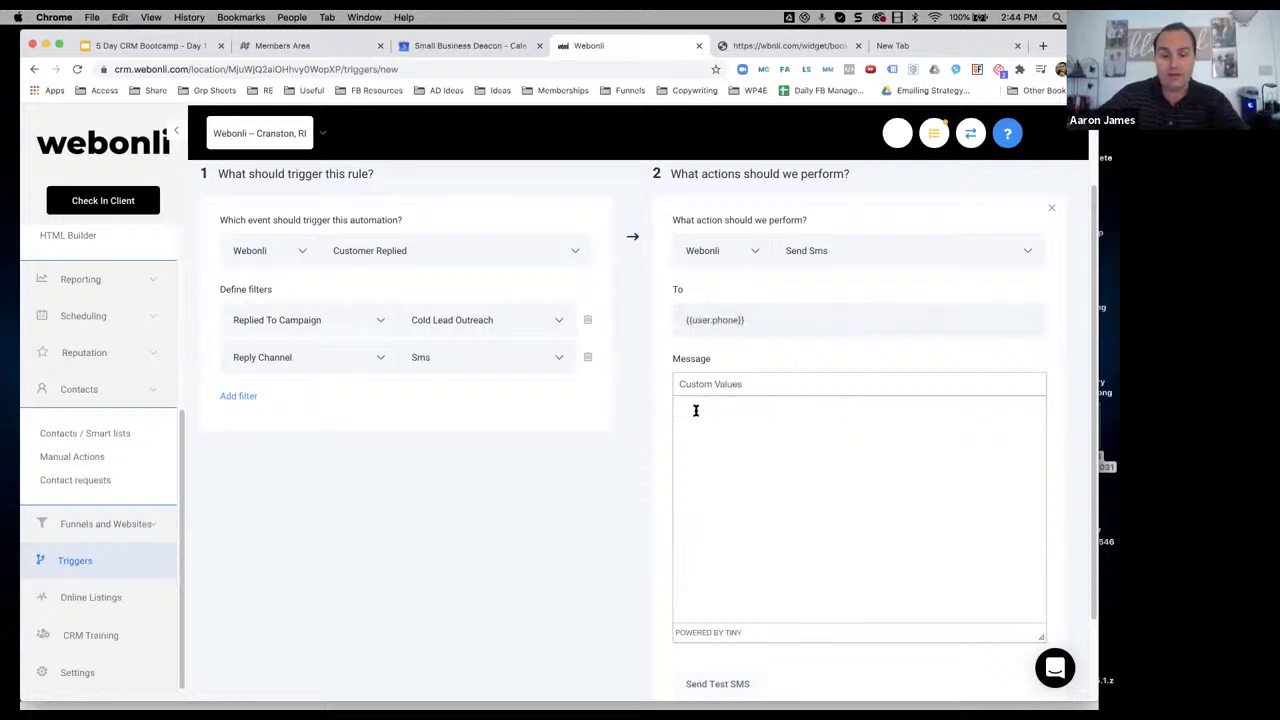
Begin the message with 'here is that' and insert the calendar name merge field
{"action": "type", "text": "here is that link"}
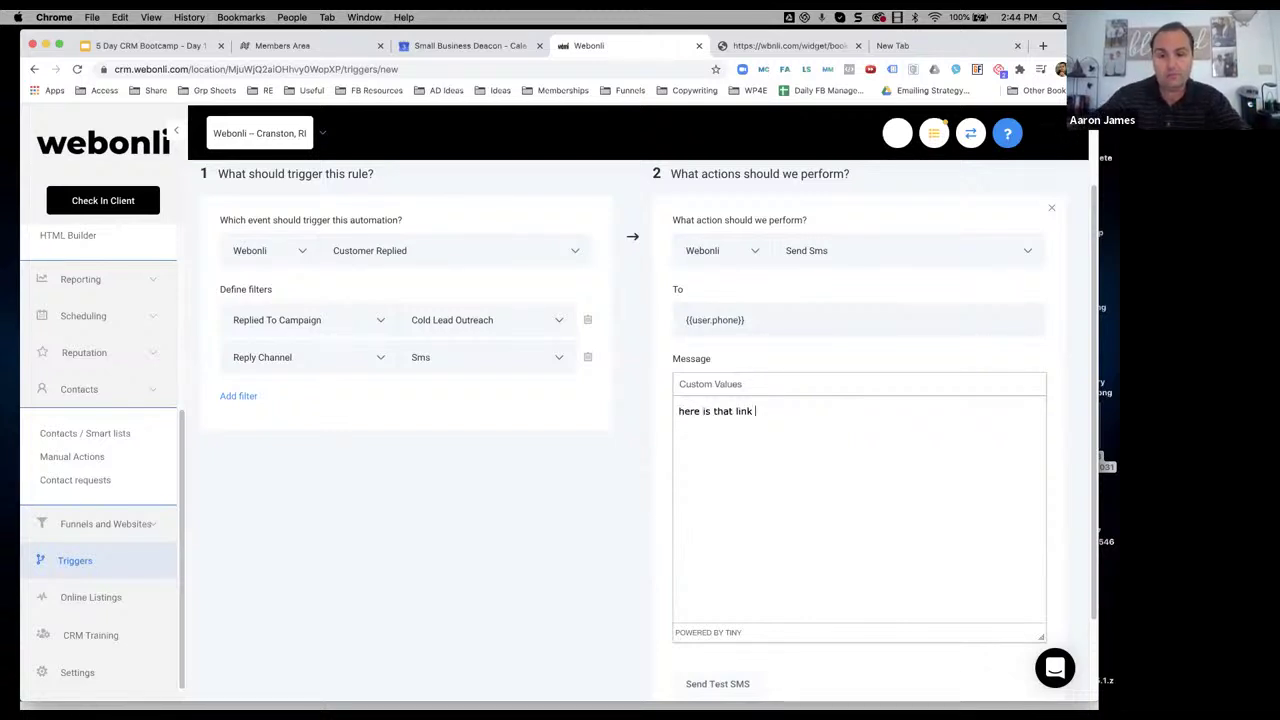
{"action": "left_click", "coordinate": [732, 384]}
{"action": "scroll", "coordinate": [712, 500], "scroll_direction": "down", "scroll_amount": 1}
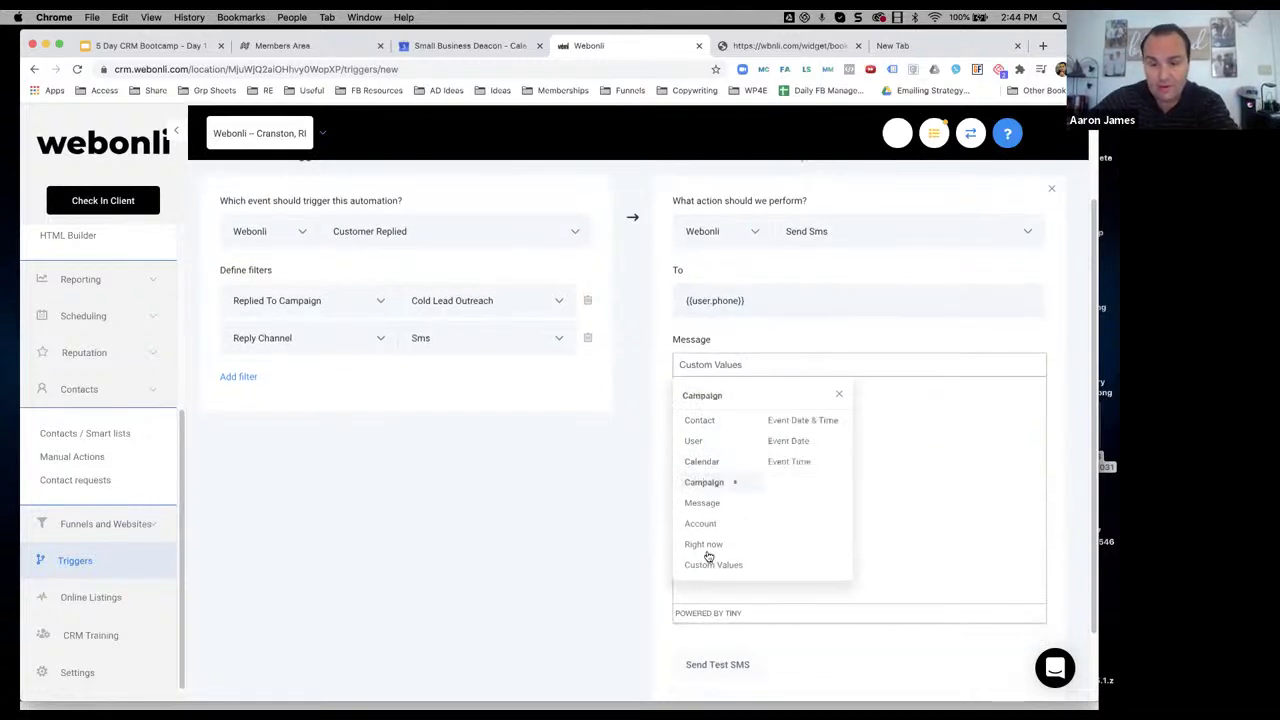
{"action": "mouse_move", "coordinate": [715, 567]}
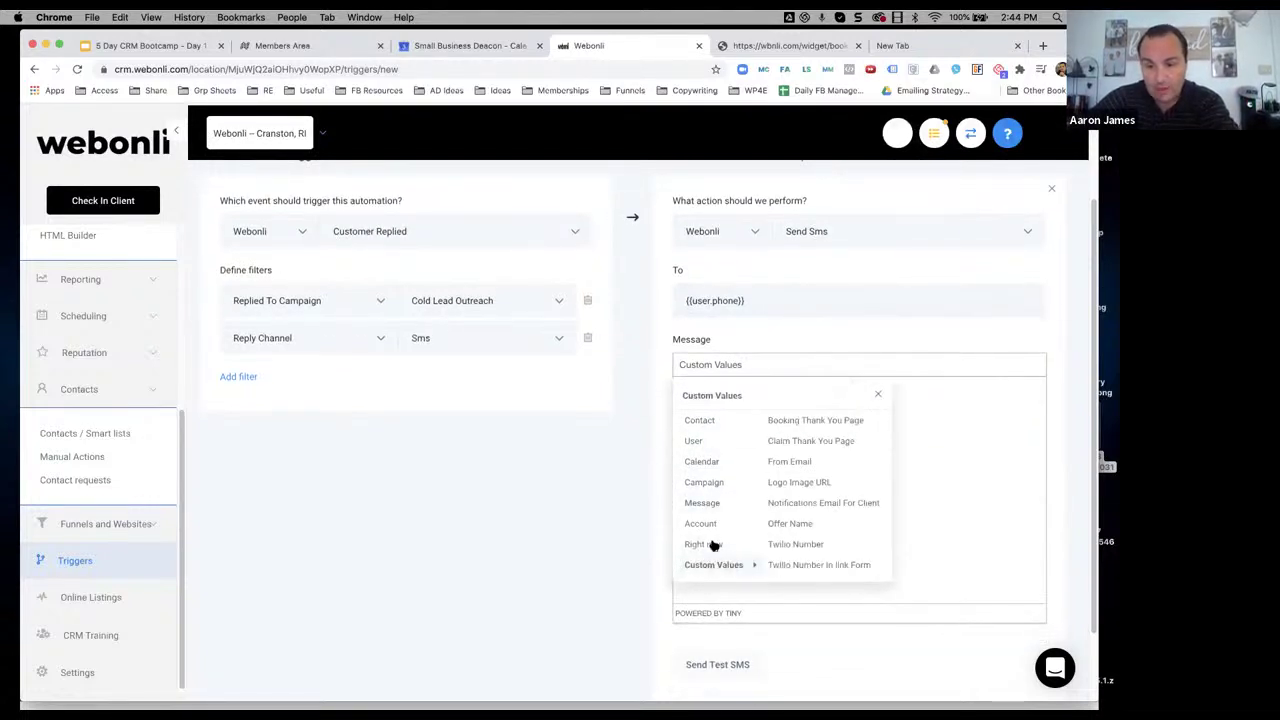
{"action": "mouse_move", "coordinate": [705, 432]}
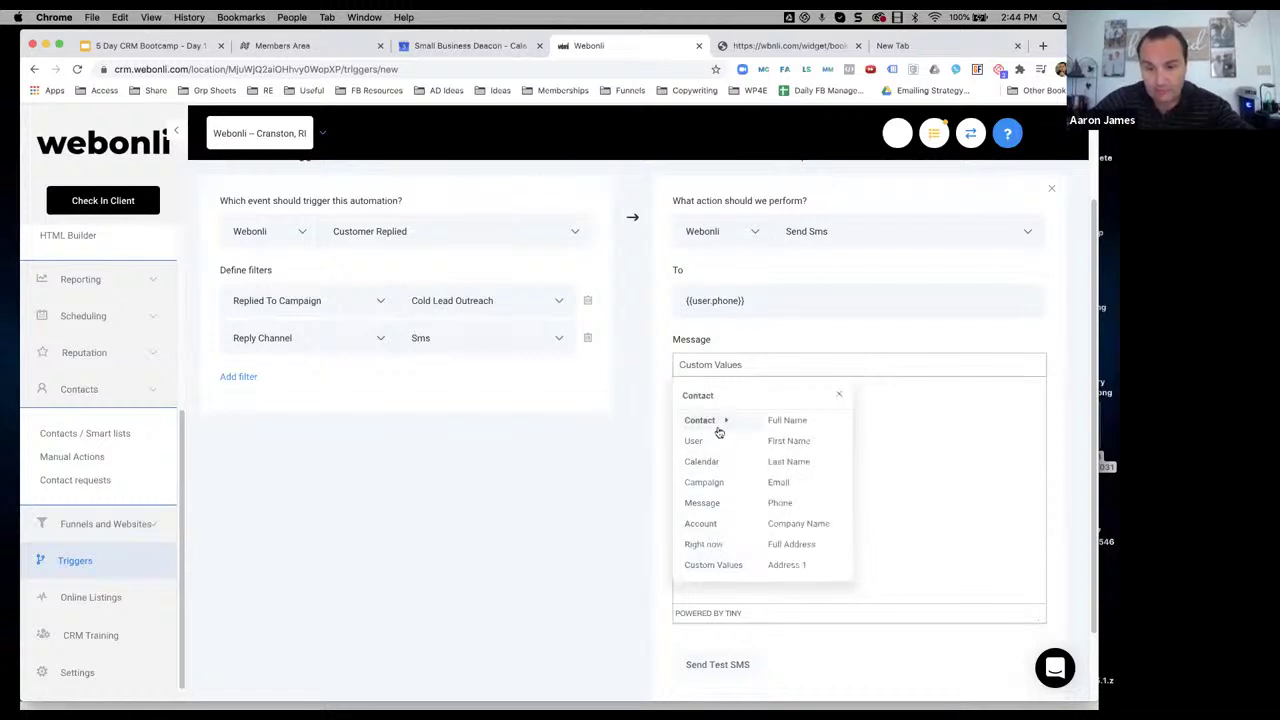
{"action": "scroll", "coordinate": [790, 460], "scroll_direction": "down", "scroll_amount": 2}
{"action": "scroll", "coordinate": [790, 466], "scroll_direction": "down", "scroll_amount": 2}
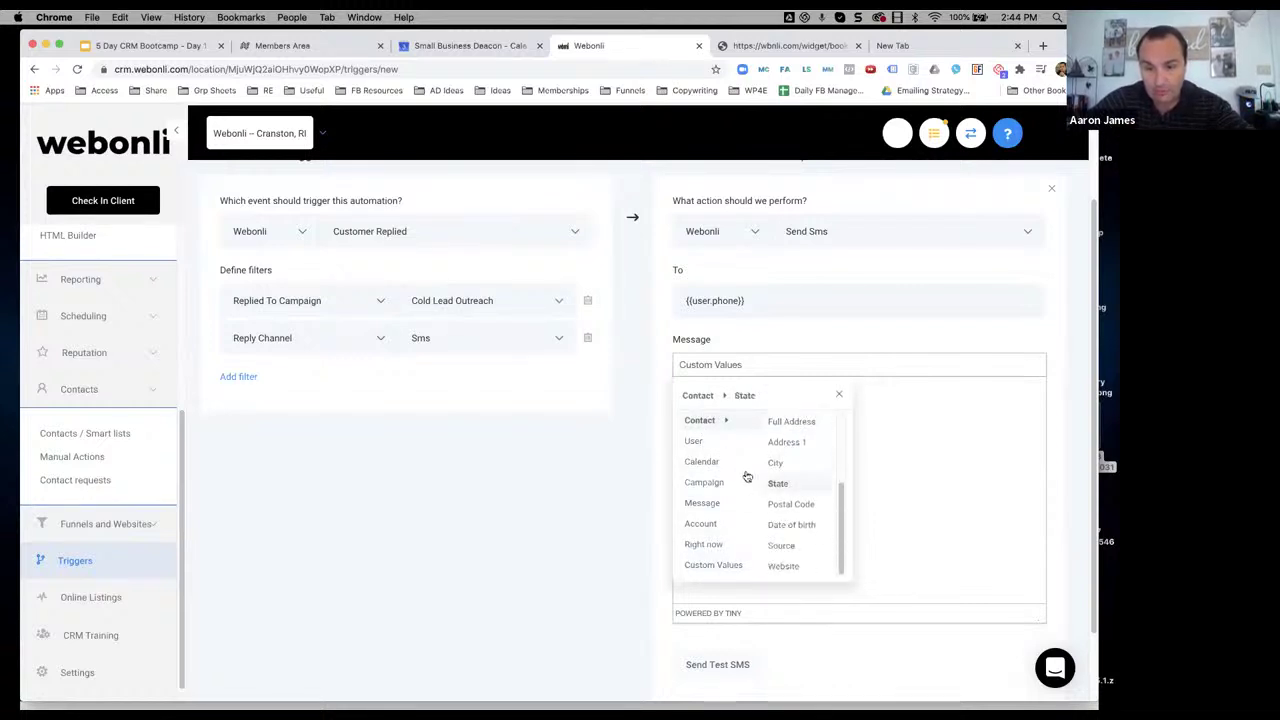
{"action": "mouse_move", "coordinate": [701, 463]}
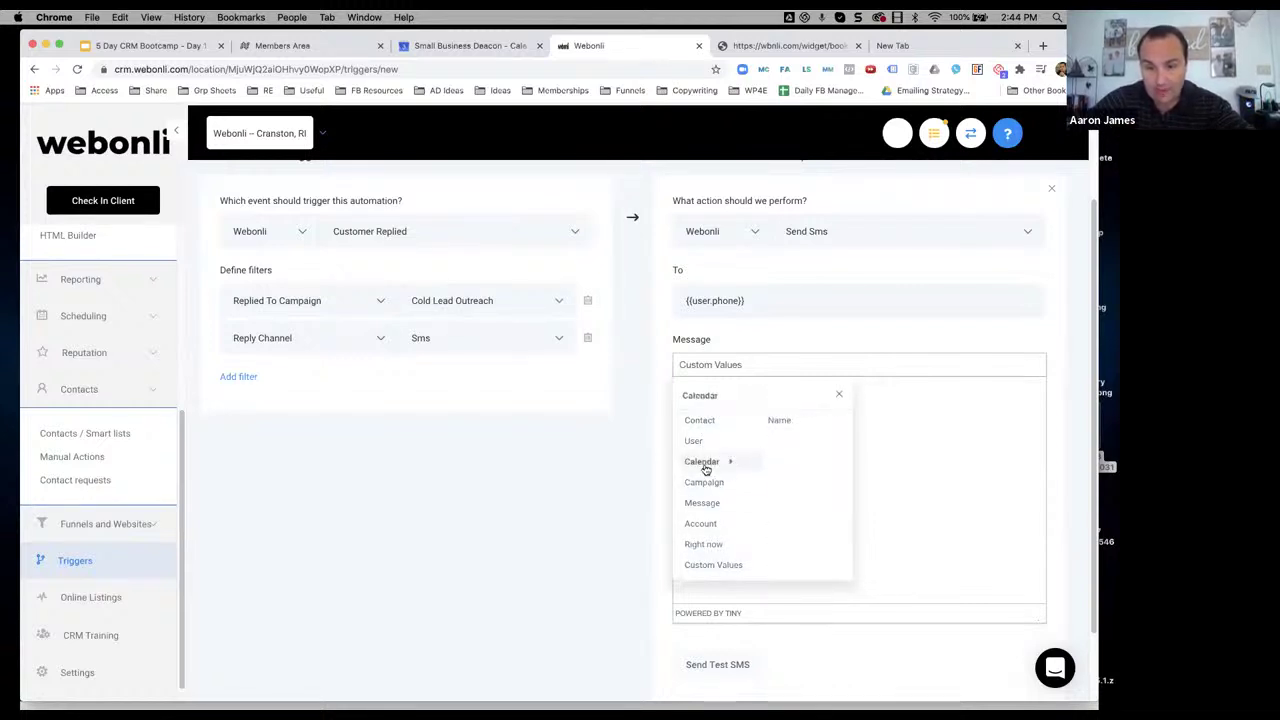
{"action": "left_click", "coordinate": [796, 420]}
{"action": "left_click_drag", "start_coordinate": [783, 414], "coordinate": [671, 418]}
Swap the calendar name field for the copied booking page URL, after 'here is that link:'
{"action": "key", "text": "BackSpace"}
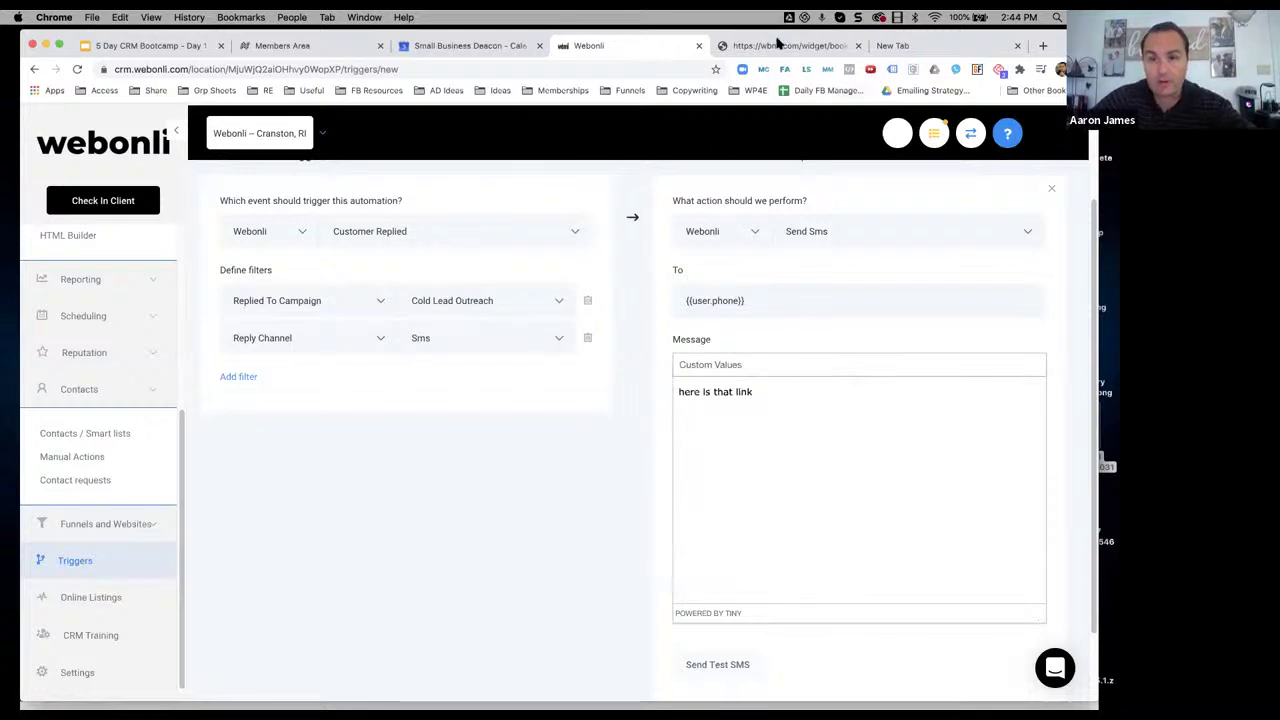
{"action": "left_click", "coordinate": [780, 45]}
{"action": "left_click", "coordinate": [371, 69]}
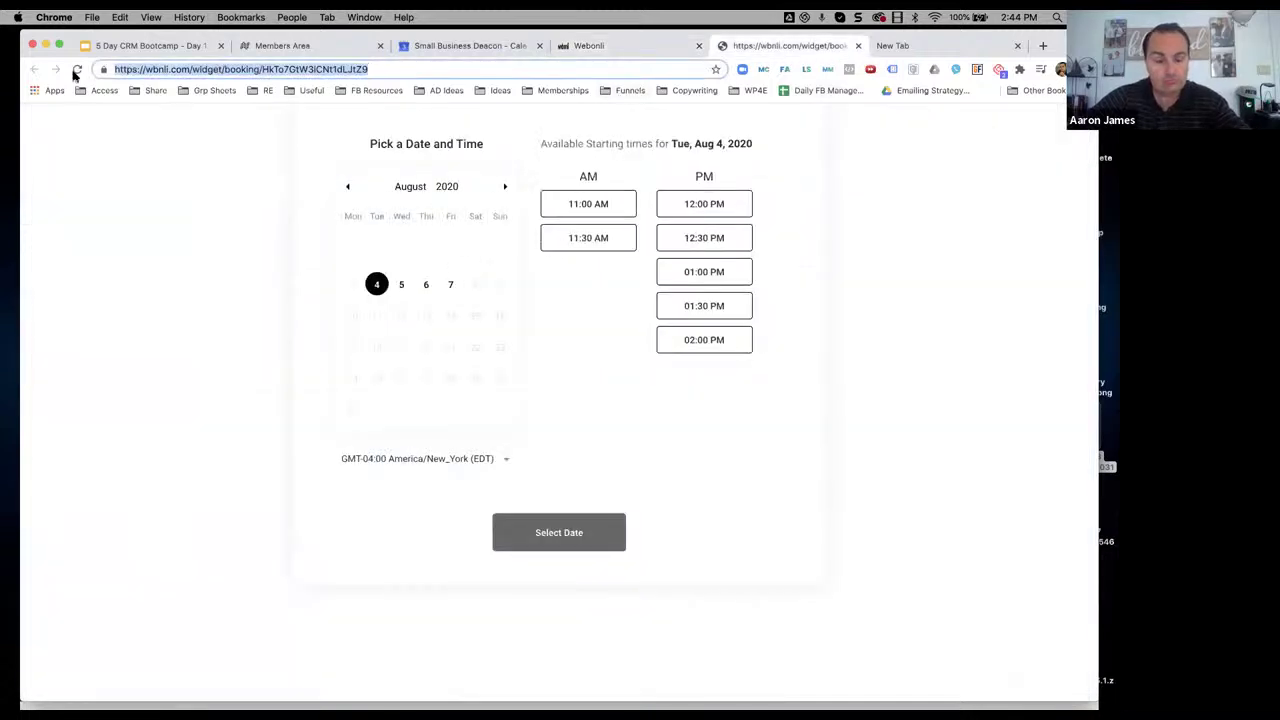
{"action": "left_click", "coordinate": [620, 47]}
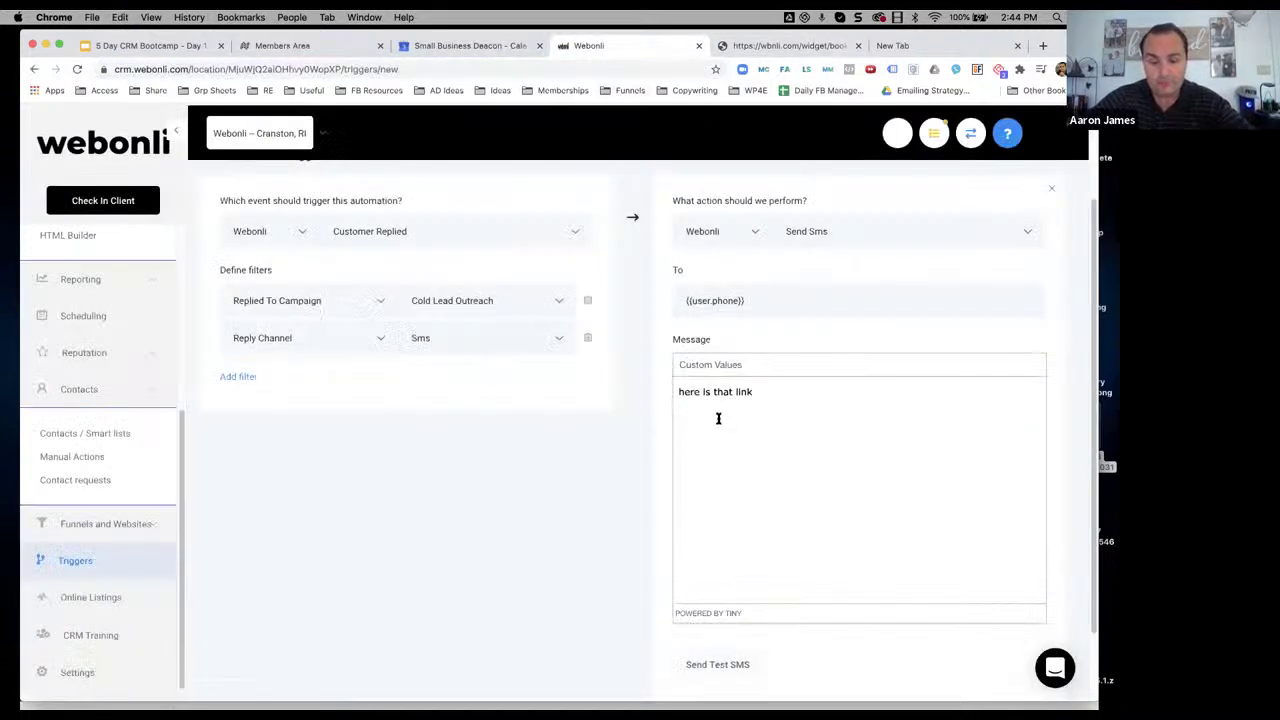
{"action": "left_click", "coordinate": [717, 417]}
{"action": "key", "text": "super+v"}
{"action": "left_click", "coordinate": [760, 395]}
{"action": "type", "text": ":"}
{"action": "scroll", "coordinate": [780, 408], "scroll_direction": "down", "scroll_amount": 2}
{"action": "scroll", "coordinate": [446, 523], "scroll_direction": "up", "scroll_amount": 5}
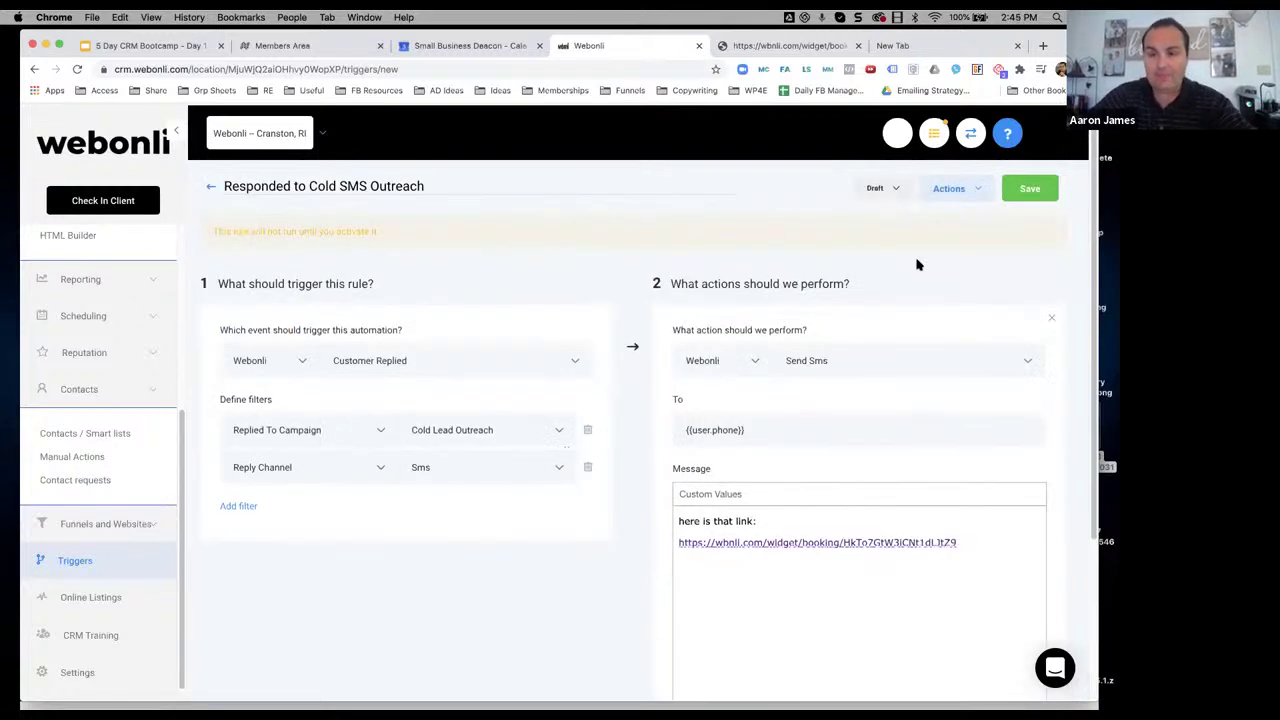
Change the trigger status from Draft to Active and save it
{"action": "left_click", "coordinate": [888, 190]}
{"action": "left_click", "coordinate": [877, 221]}
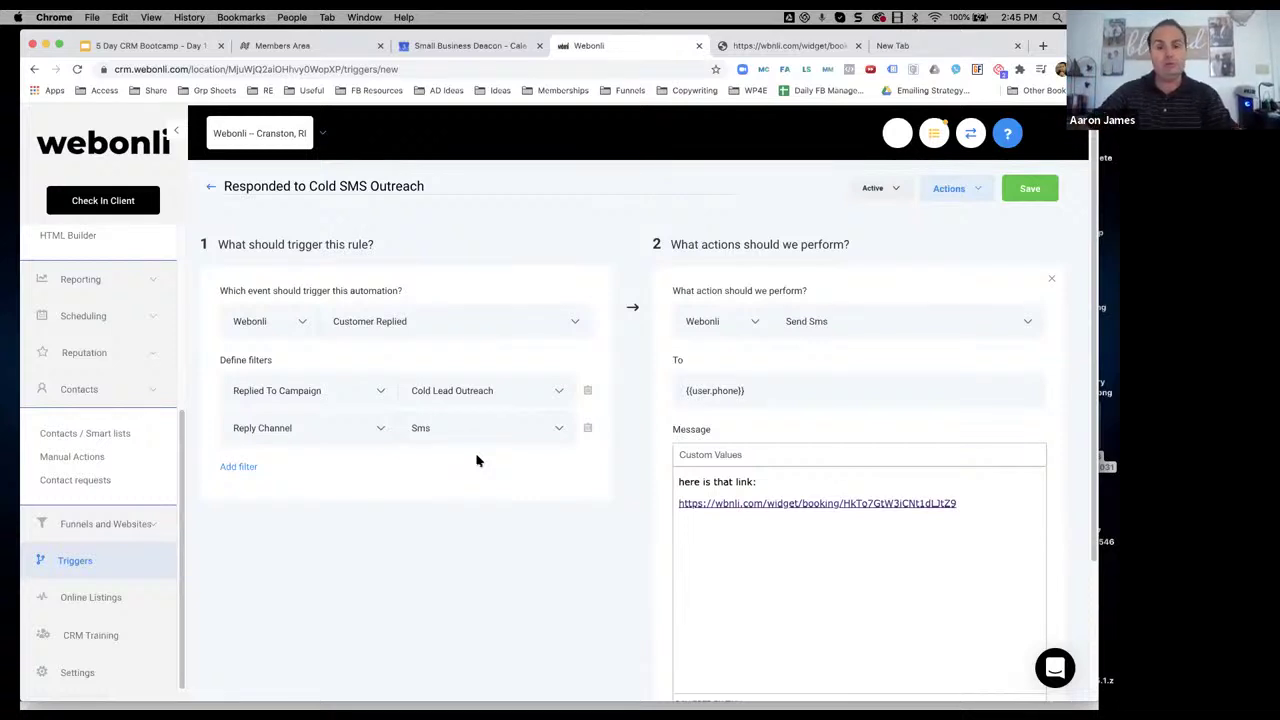
{"action": "scroll", "coordinate": [650, 320], "scroll_direction": "down", "scroll_amount": 1}
{"action": "scroll", "coordinate": [706, 358], "scroll_direction": "up", "scroll_amount": 1}
{"action": "left_click", "coordinate": [1028, 189]}
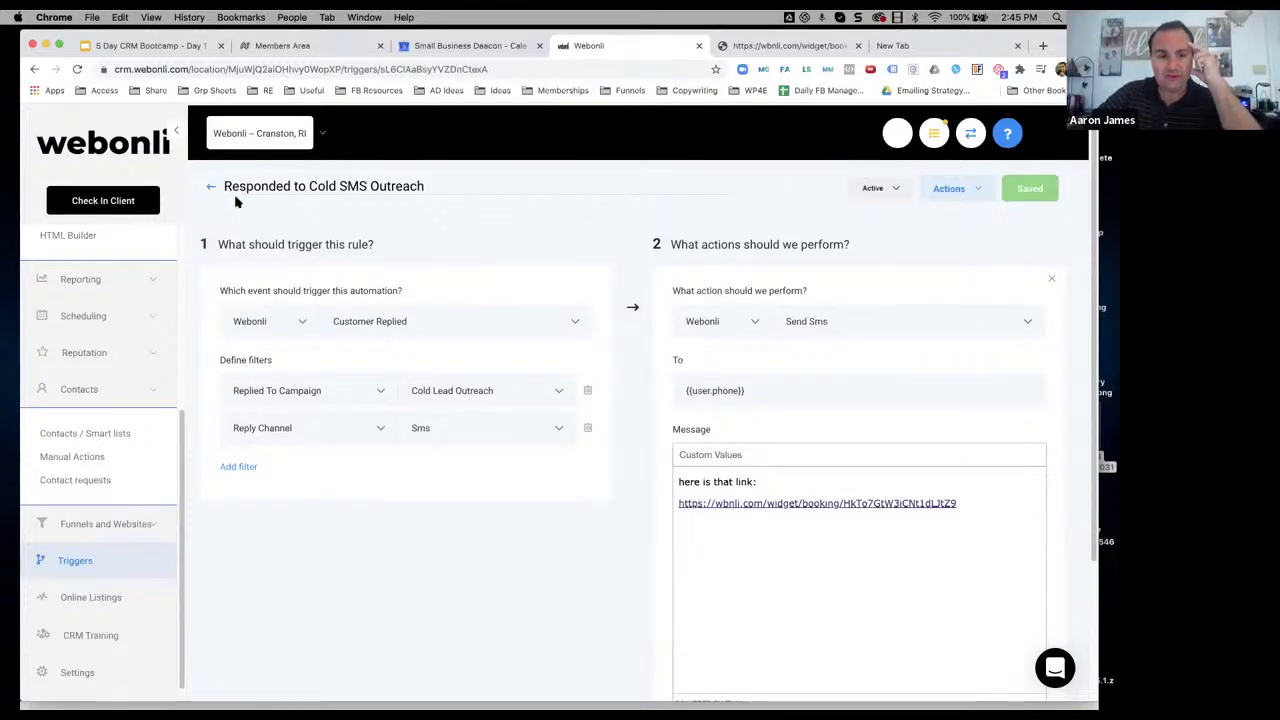